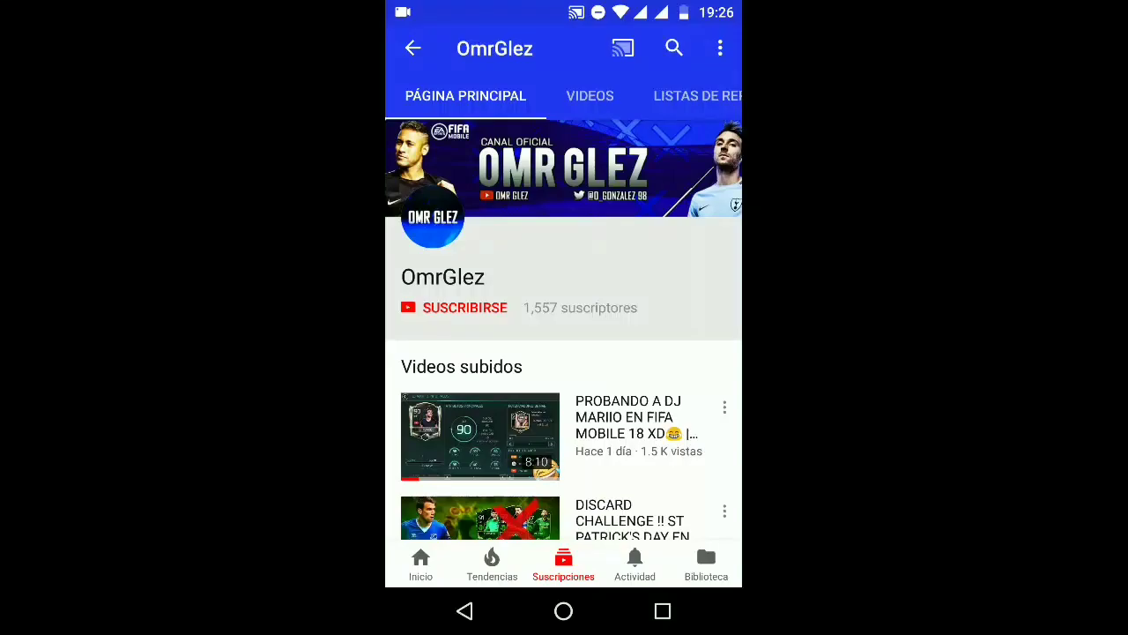
# Subscribe to the FIFA Mobile YouTube channel and turn on notifications for all uploads.
pyautogui.click(454, 307)
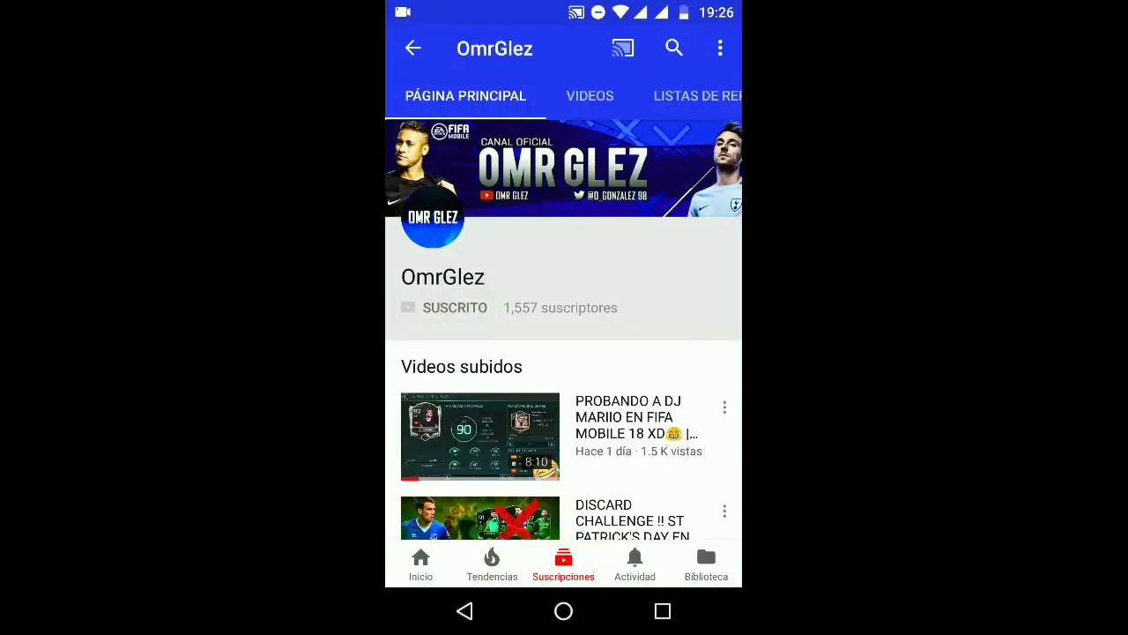
pyautogui.click(645, 309)
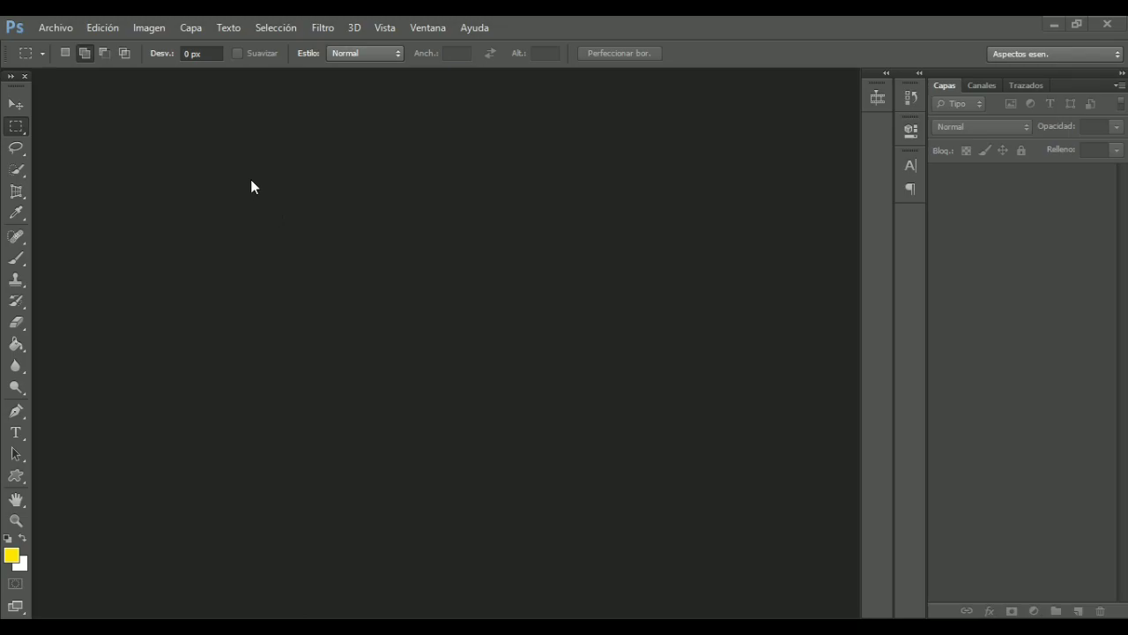
# Create a new transparent document, Anchura 1280 by Altura 720 pixels.
pyautogui.click(75, 28)
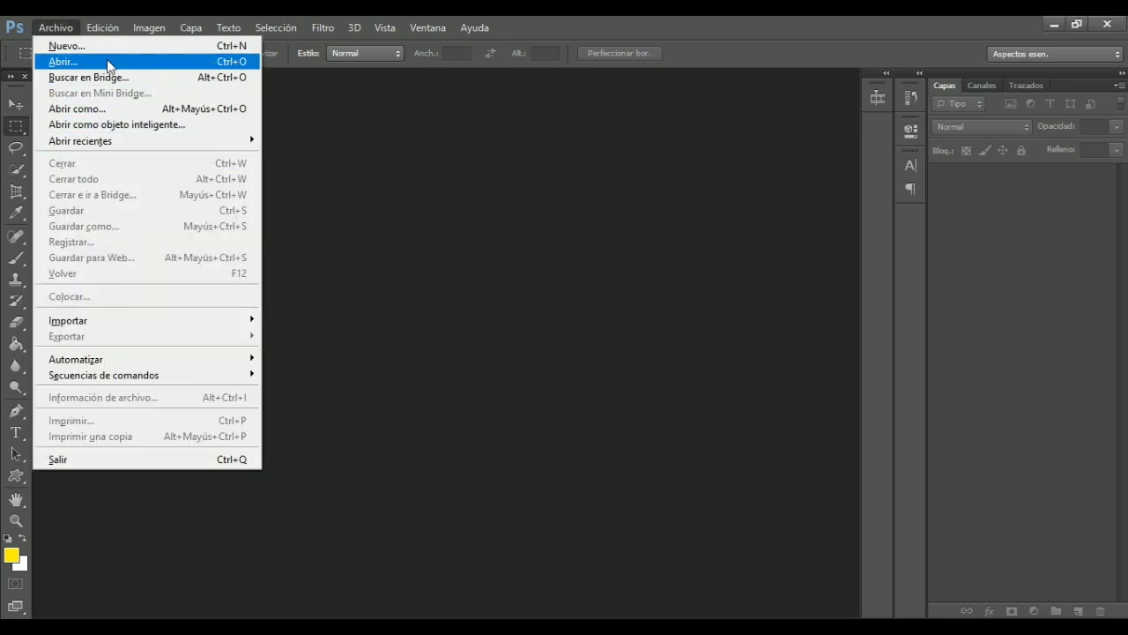
pyautogui.click(106, 47)
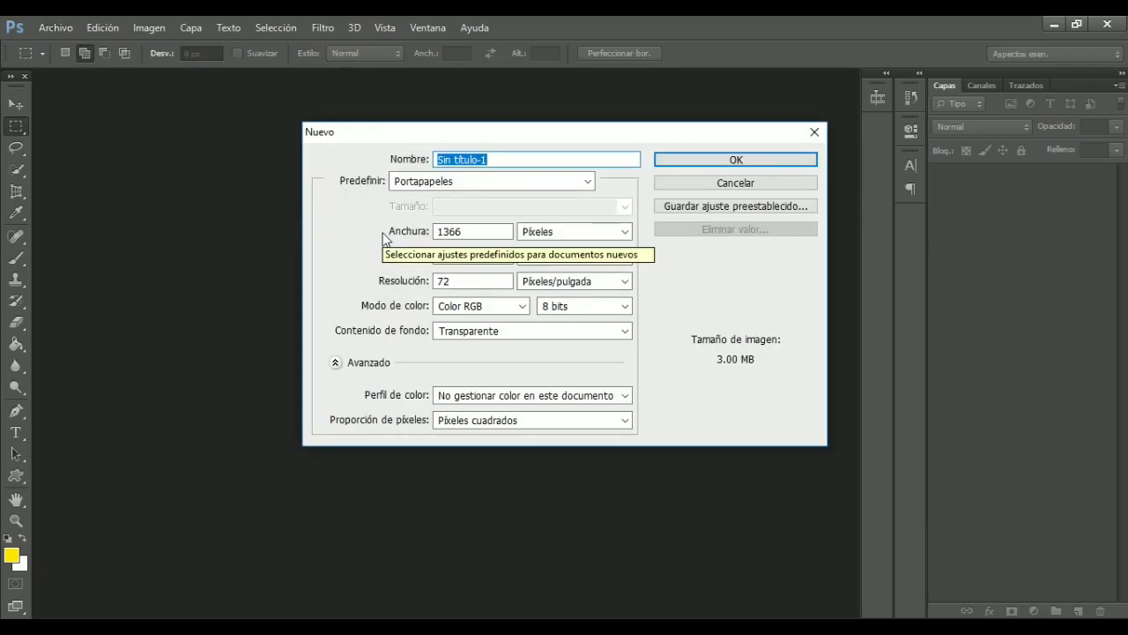
pyautogui.doubleClick(476, 232)
pyautogui.press('BackSpace')
pyautogui.doubleClick(459, 232)
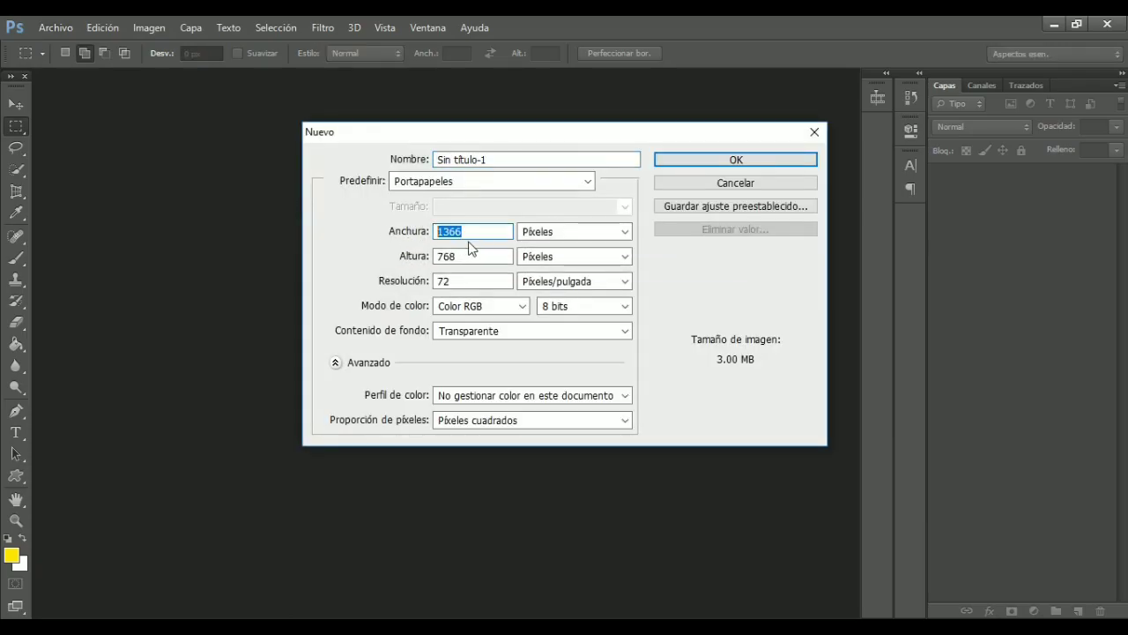
pyautogui.write('12')
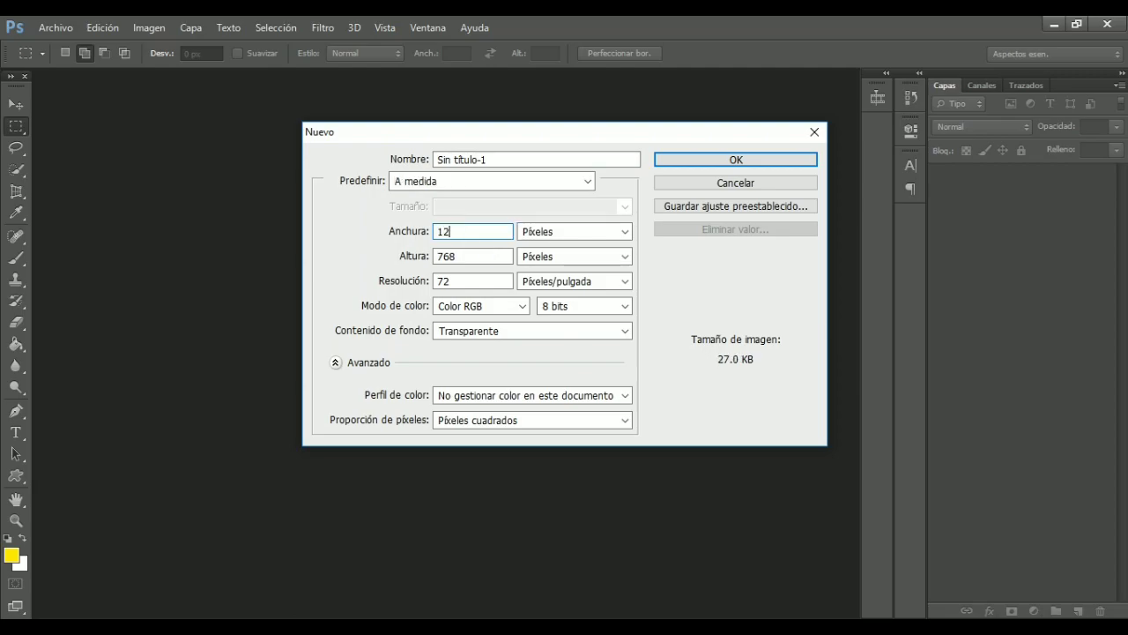
pyautogui.write('80')
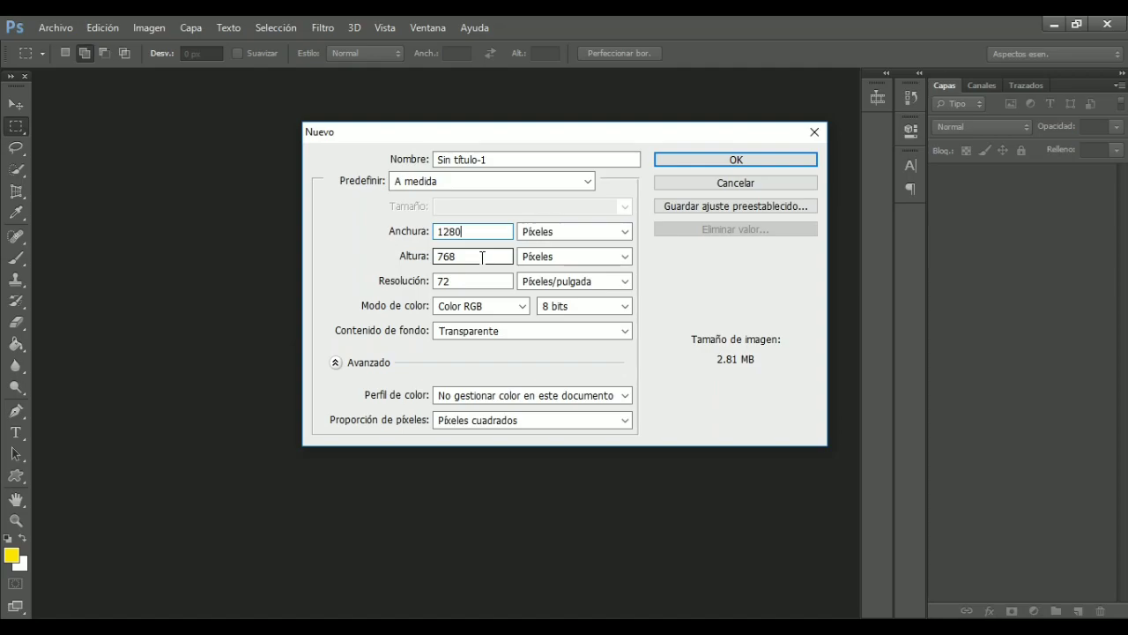
pyautogui.doubleClick(491, 258)
pyautogui.write('72')
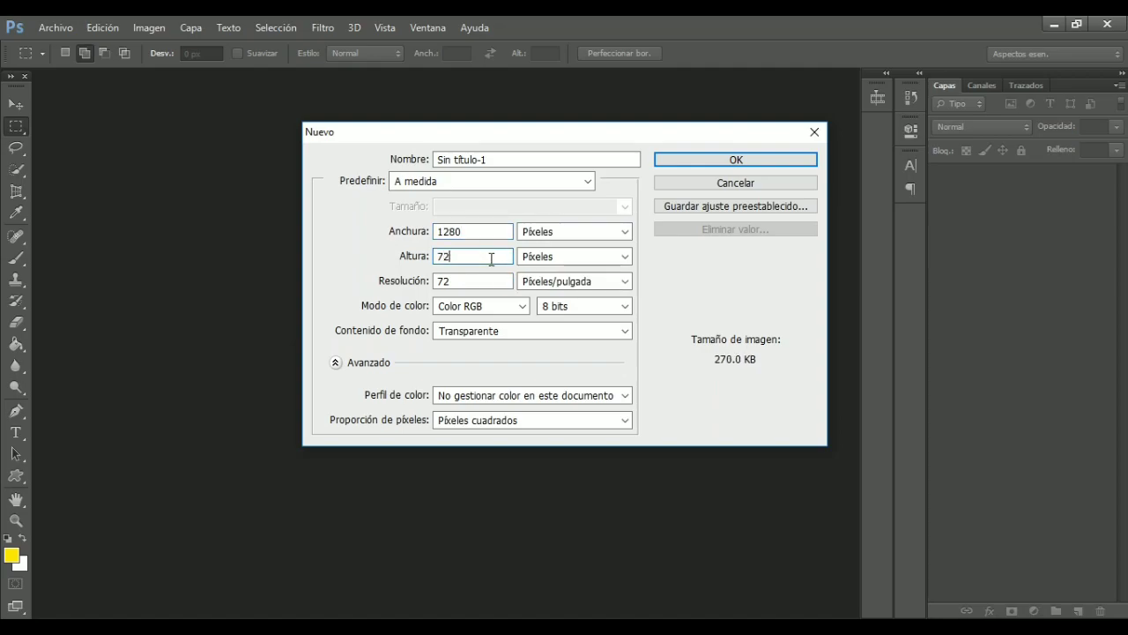
pyautogui.write('0')
pyautogui.click(736, 161)
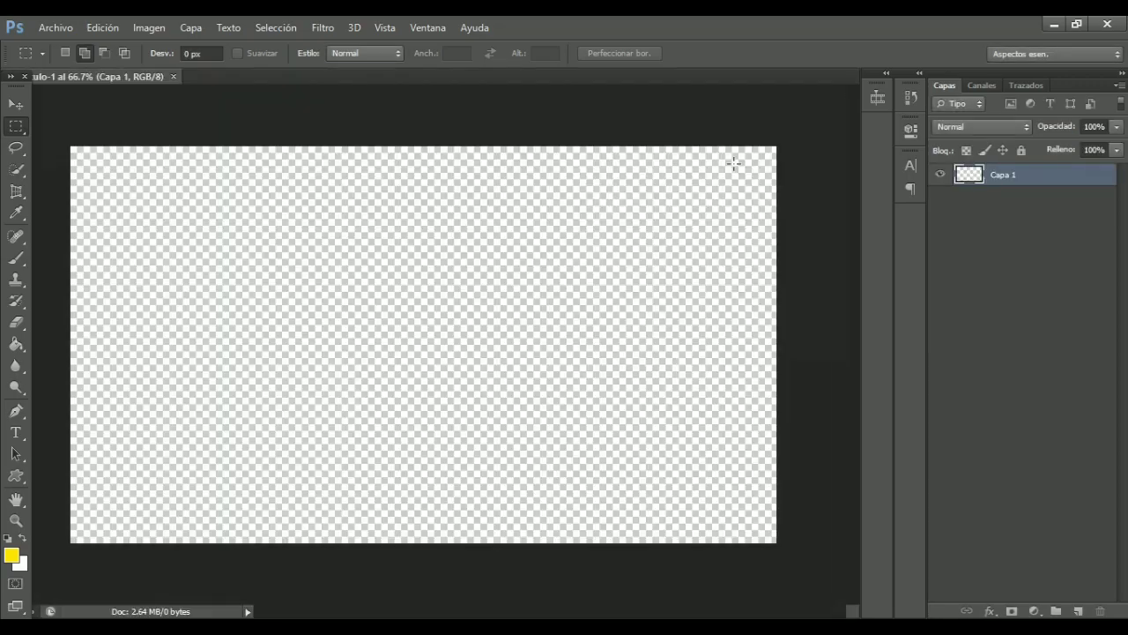
# Place the Gold template from the PLANTILLAS CARTAS FIFA MOBILE 18 folder onto the canvas.
pyautogui.click(65, 26)
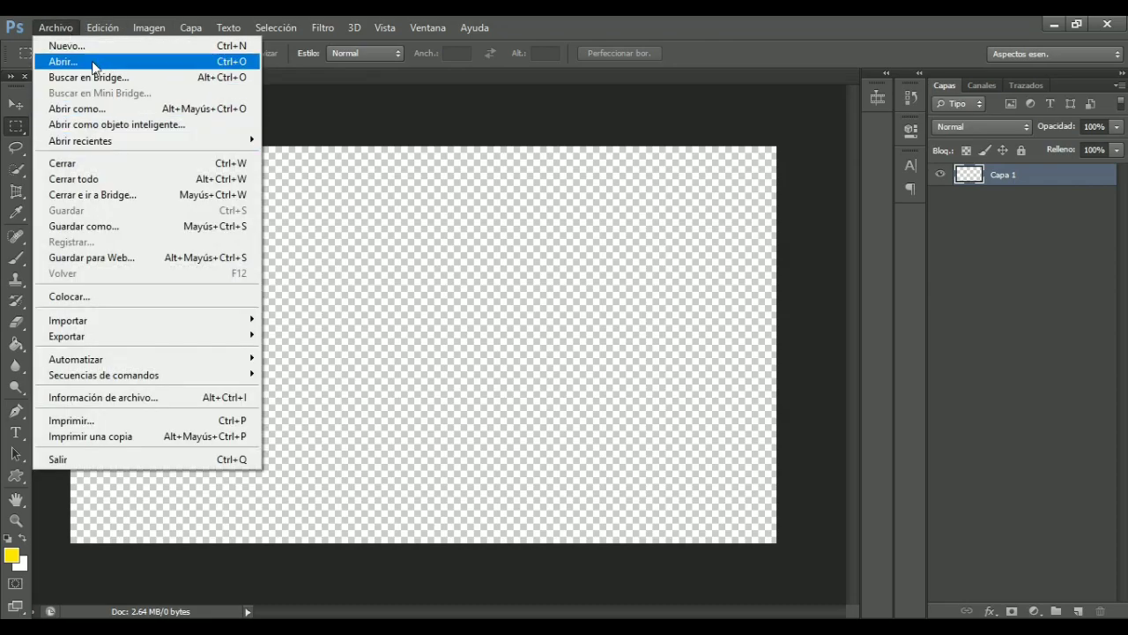
pyautogui.click(97, 296)
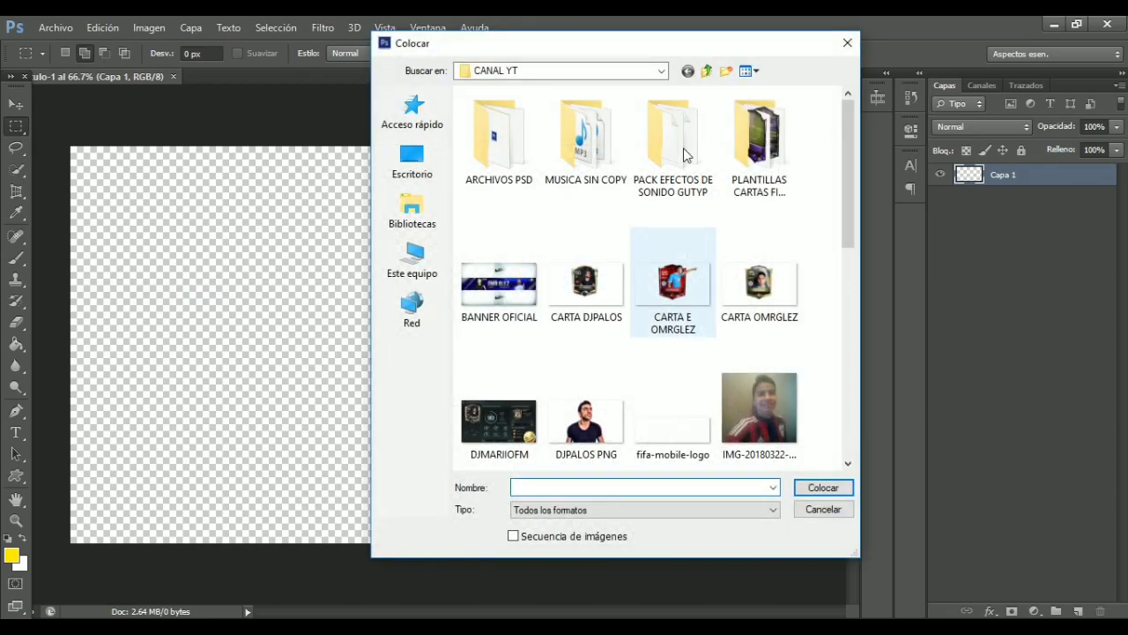
pyautogui.doubleClick(765, 150)
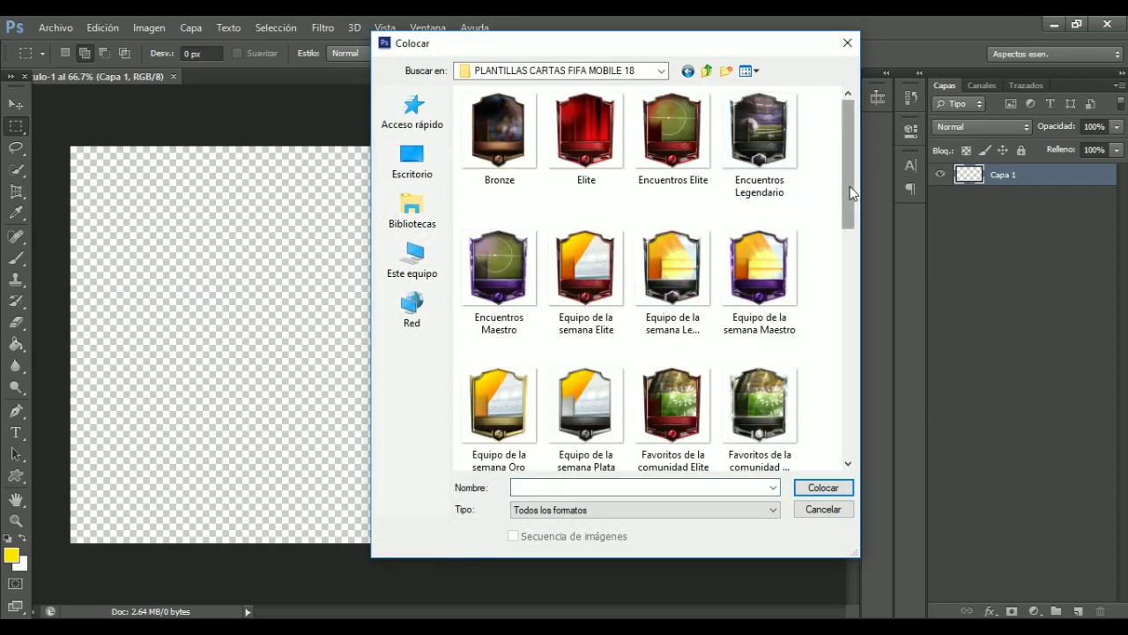
pyautogui.moveTo(850, 189)
pyautogui.mouseDown()
pyautogui.moveTo(850, 315)
pyautogui.moveTo(811, 60)
pyautogui.moveTo(823, 334)
pyautogui.moveTo(811, 312)
pyautogui.moveTo(824, 97)
pyautogui.mouseUp()
pyautogui.moveTo(847, 164)
pyautogui.mouseDown()
pyautogui.moveTo(851, 415)
pyautogui.moveTo(852, 124)
pyautogui.mouseUp()
pyautogui.scroll(-3, 823, 262)
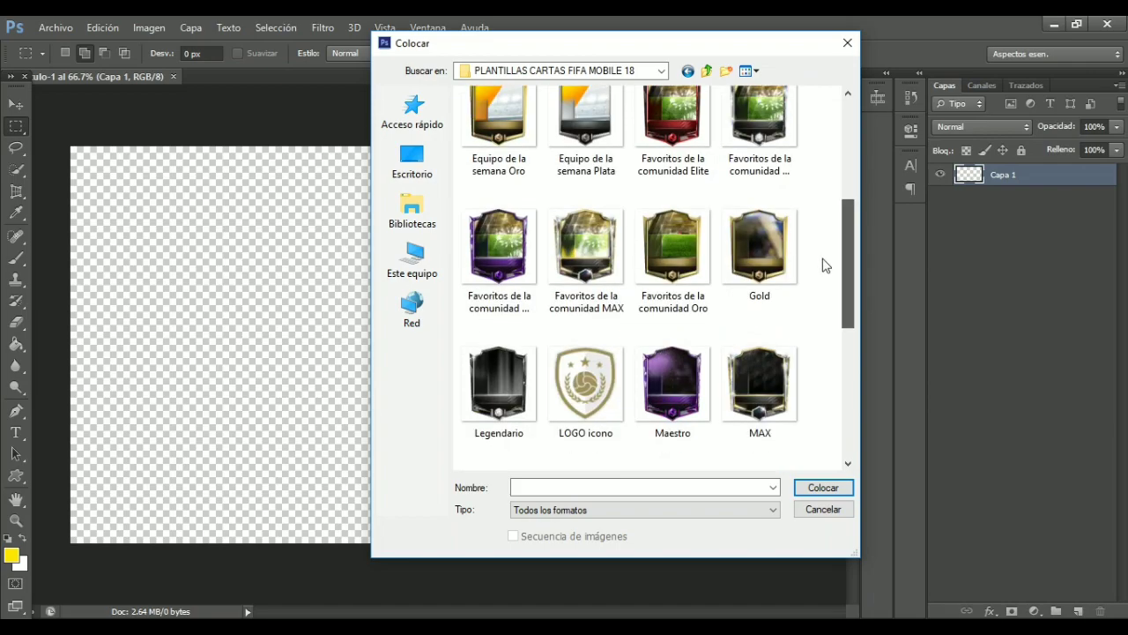
pyautogui.scroll(-1, 824, 290)
pyautogui.click(777, 182)
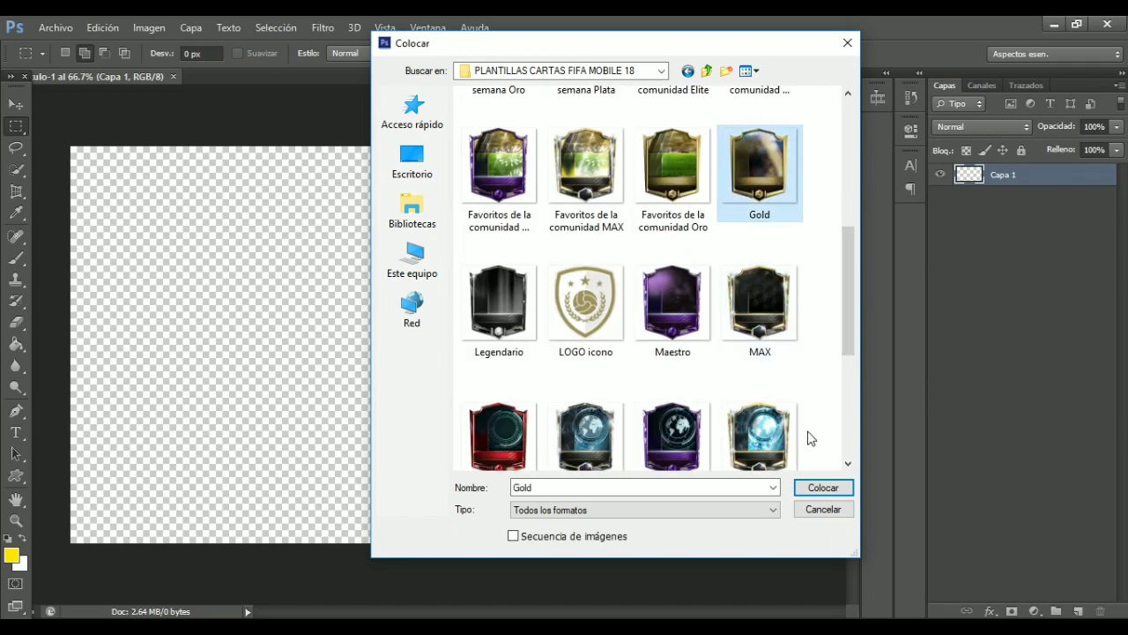
pyautogui.click(820, 508)
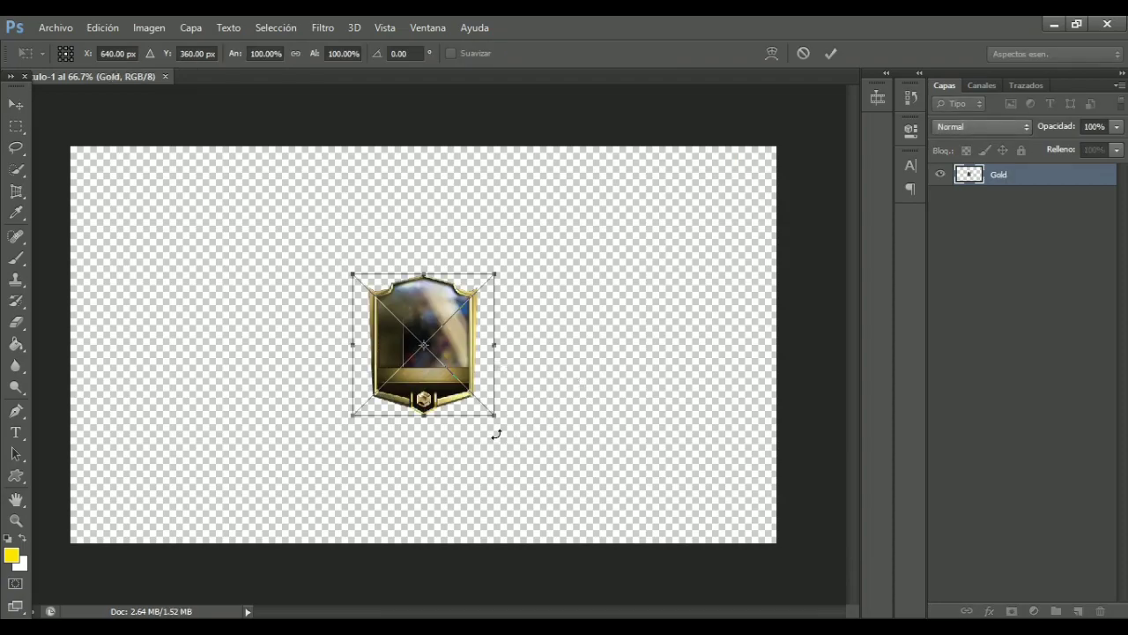
# Scale the Gold card up to about 246% so it nearly fills the canvas height.
pyautogui.moveTo(495, 415); pyautogui.dragTo(583, 497)
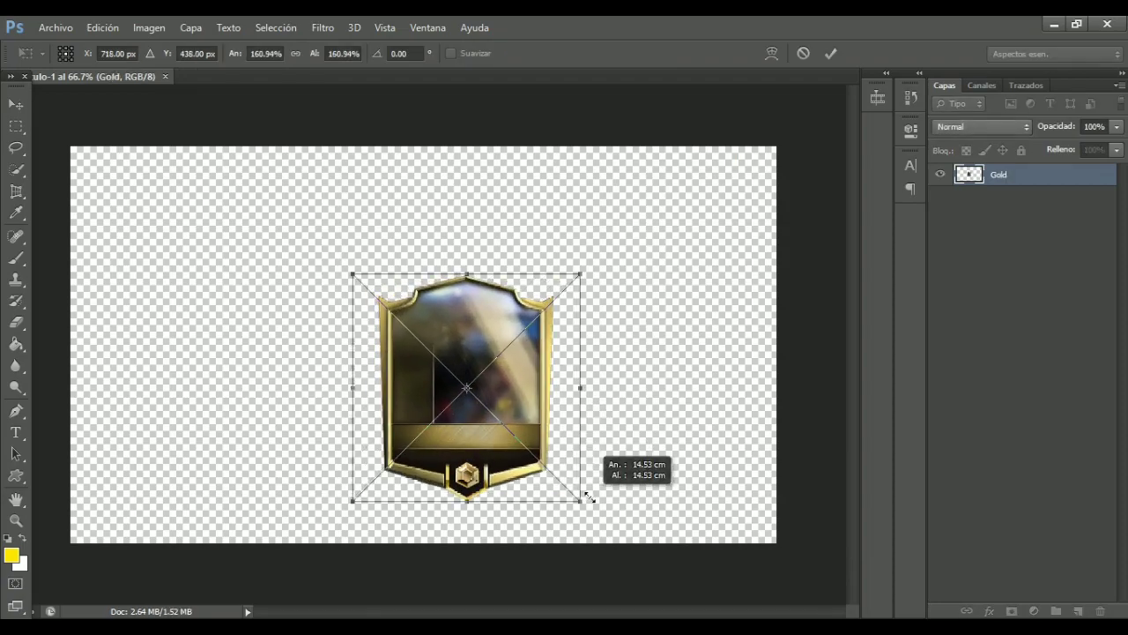
pyautogui.moveTo(581, 274)
pyautogui.mouseDown()
pyautogui.moveTo(670, 176)
pyautogui.moveTo(714, 156)
pyautogui.mouseUp()
pyautogui.moveTo(594, 411); pyautogui.dragTo(486, 408)
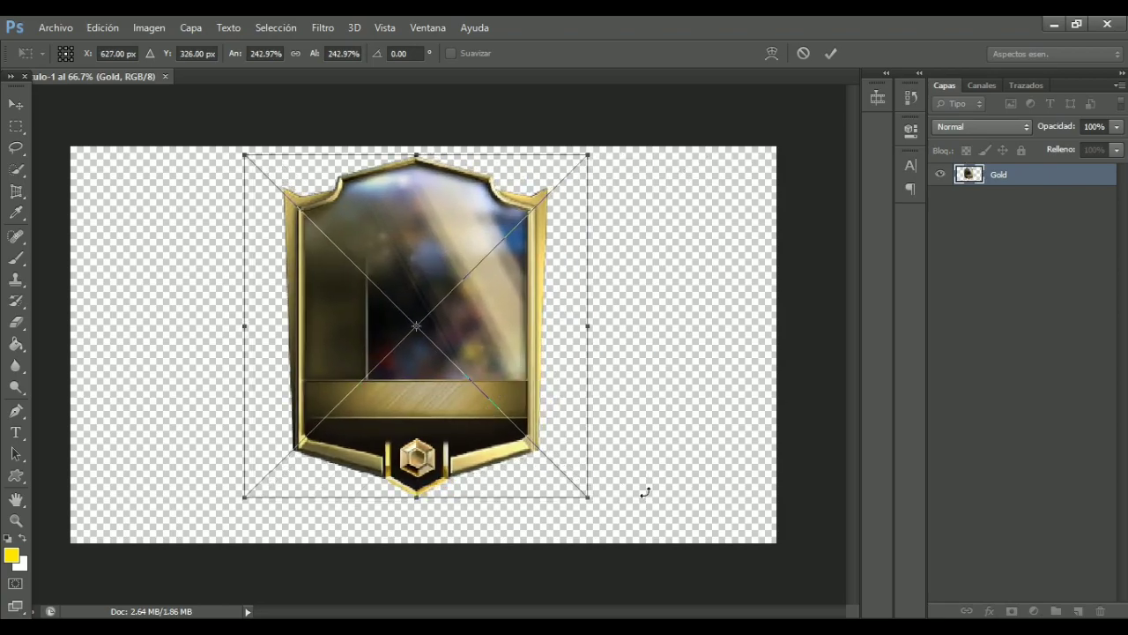
pyautogui.moveTo(588, 497); pyautogui.dragTo(617, 528)
pyautogui.press('Return')
pyautogui.press('m')
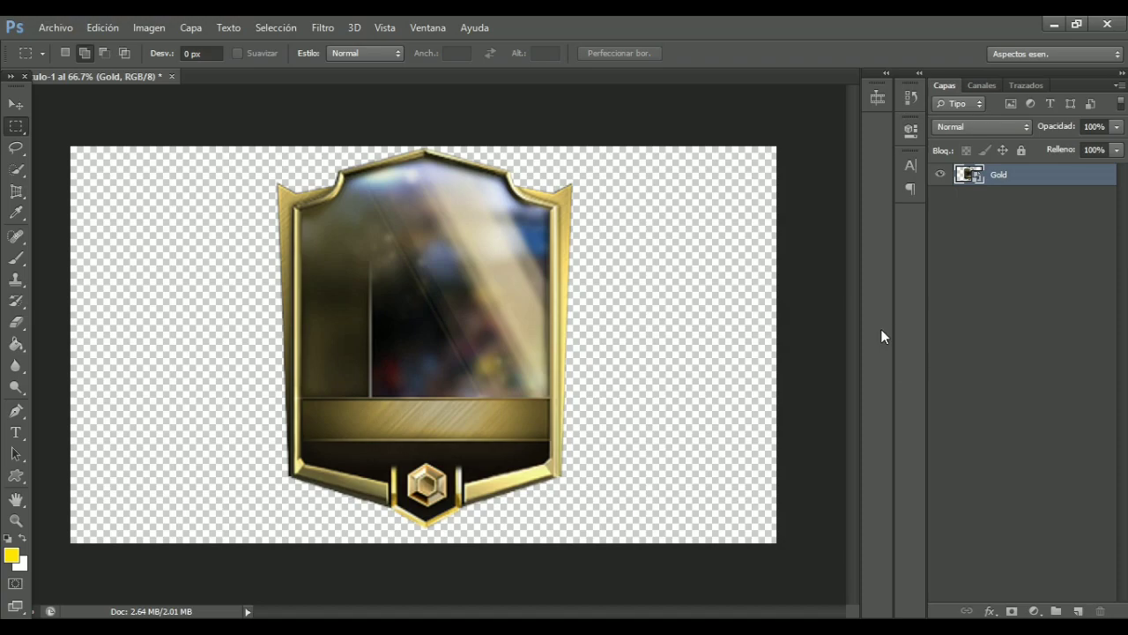
# Place the yellow-shirt portrait photo from the CANAL YT folder as a new layer.
pyautogui.click(62, 28)
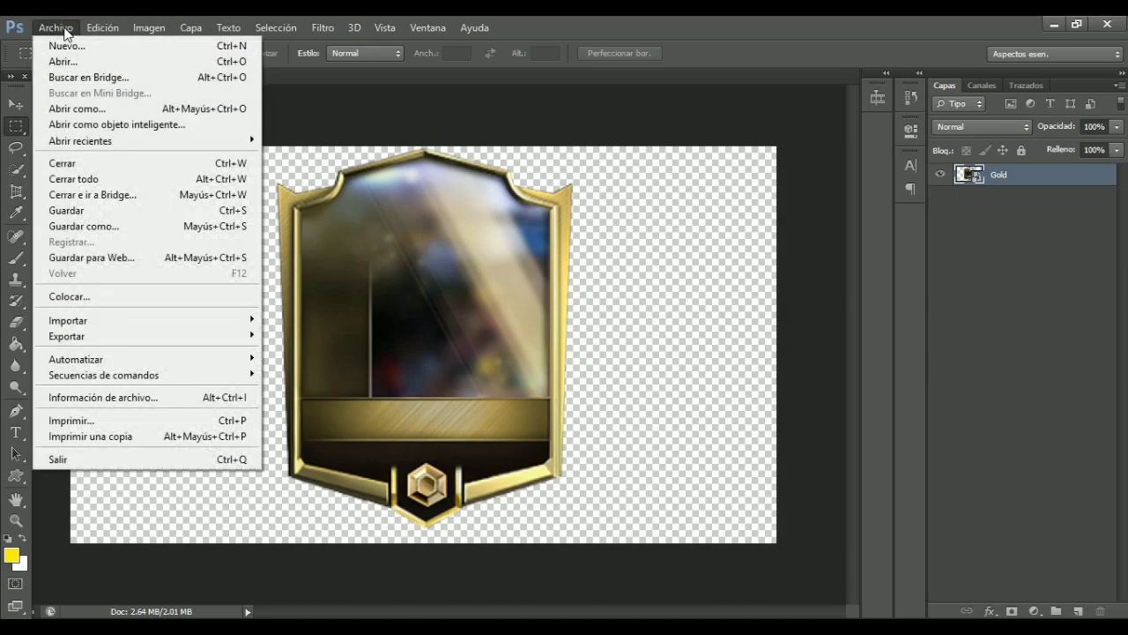
pyautogui.doubleClick(64, 26)
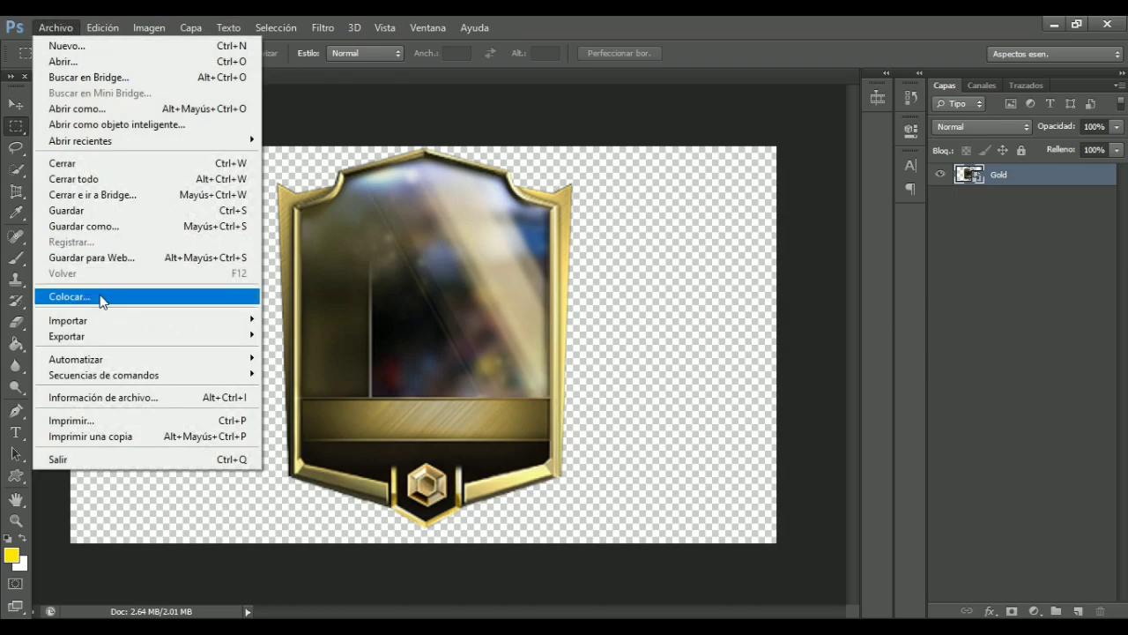
pyautogui.click(101, 300)
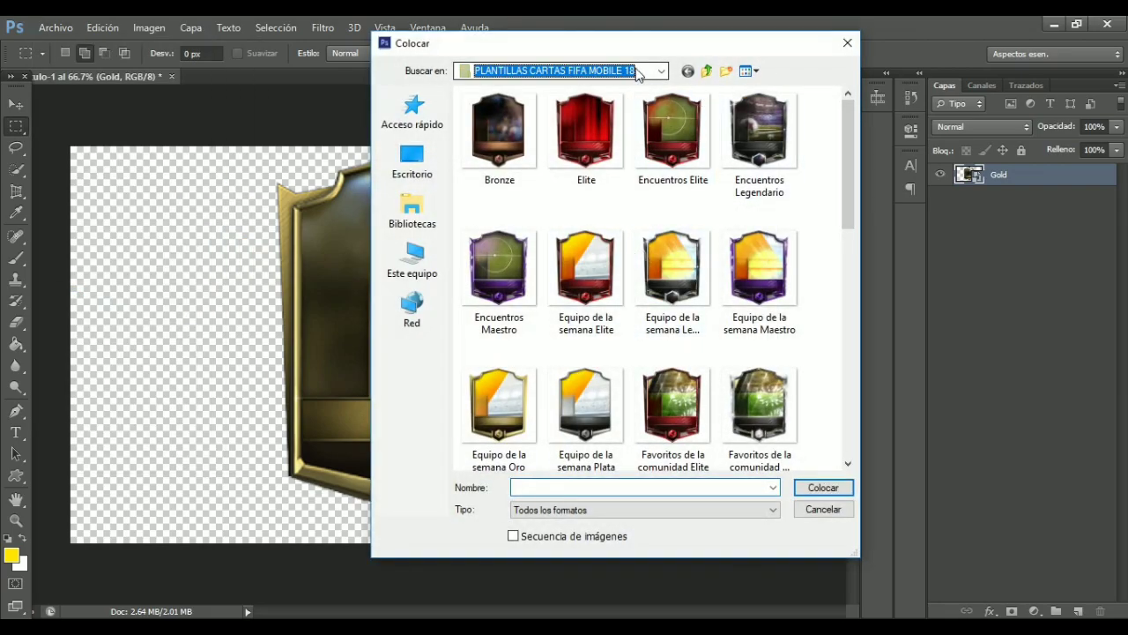
pyautogui.click(653, 72)
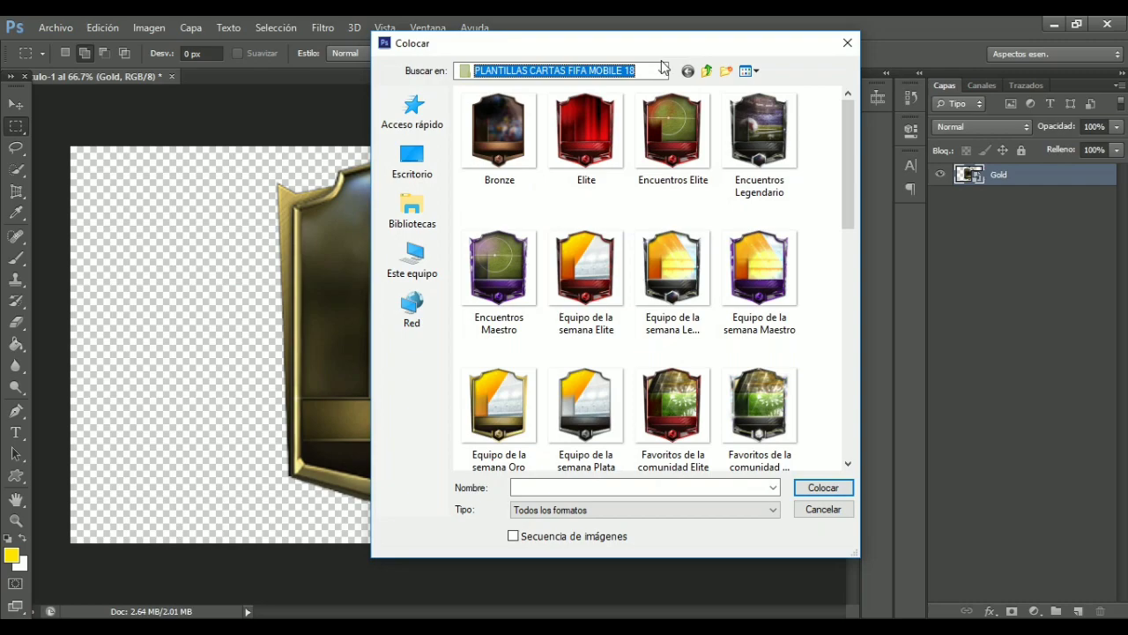
pyautogui.click(662, 71)
pyautogui.click(532, 221)
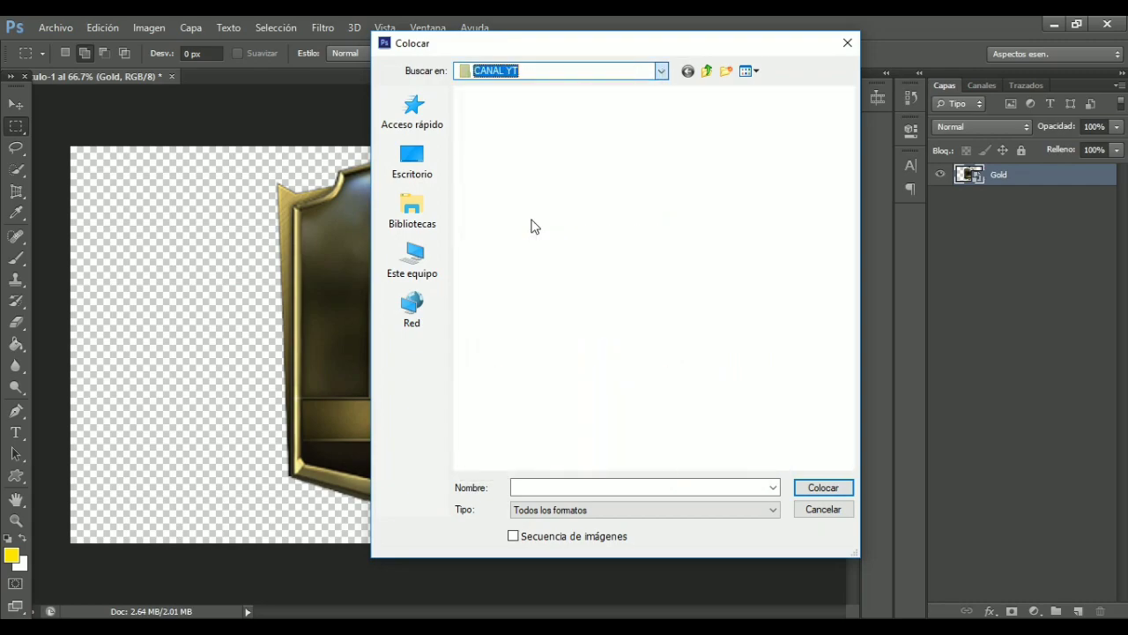
pyautogui.moveTo(852, 197)
pyautogui.mouseDown()
pyautogui.moveTo(855, 337)
pyautogui.moveTo(859, 326)
pyautogui.mouseUp()
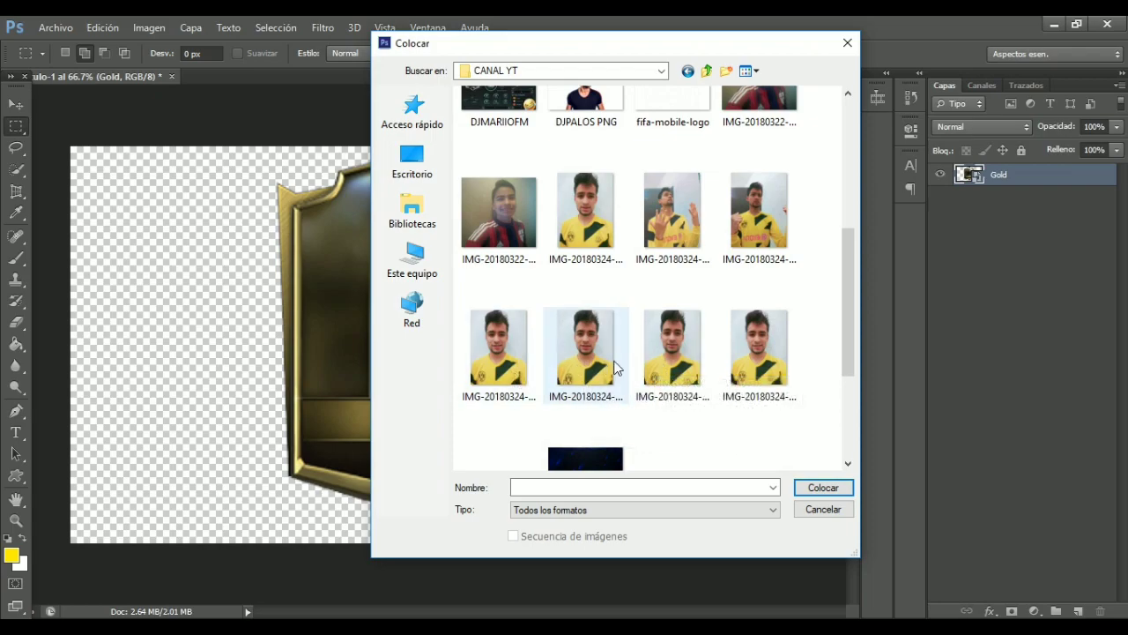
pyautogui.click(773, 363)
pyautogui.click(823, 487)
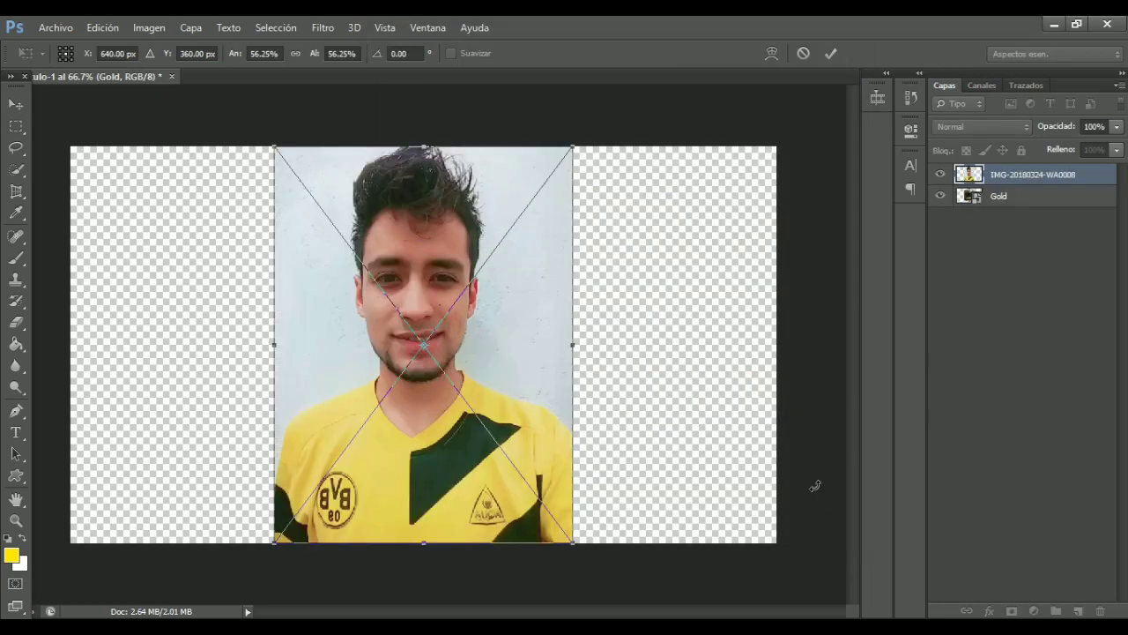
# Move the photo to the canvas's right half and hide the Gold layer.
pyautogui.moveTo(487, 291)
pyautogui.mouseDown()
pyautogui.moveTo(700, 291)
pyautogui.moveTo(689, 293)
pyautogui.mouseUp()
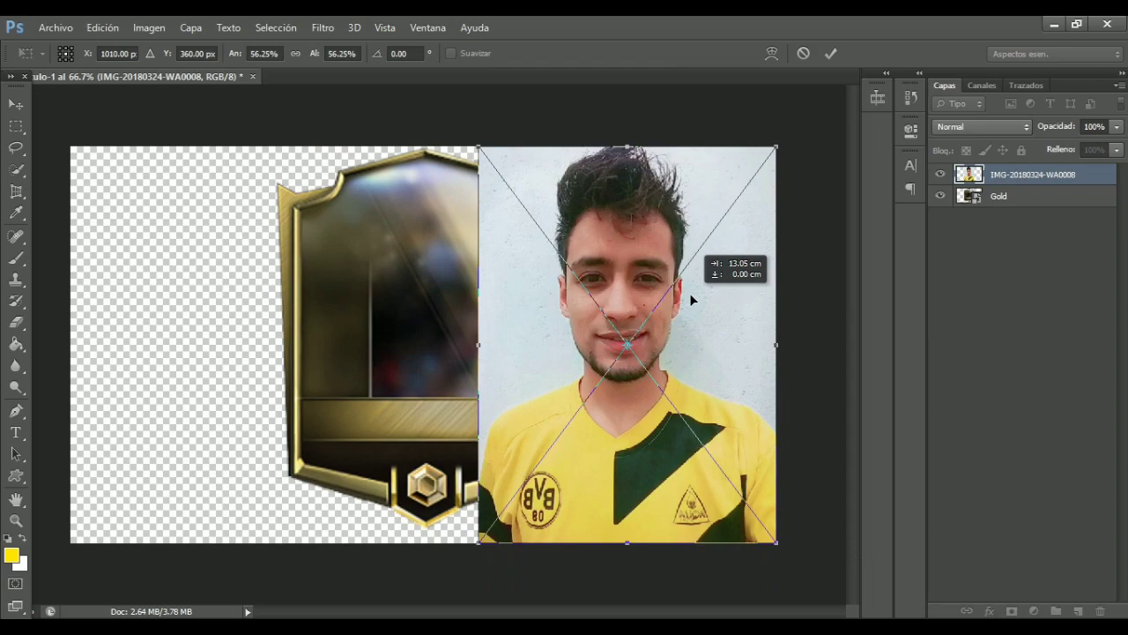
pyautogui.press('Return')
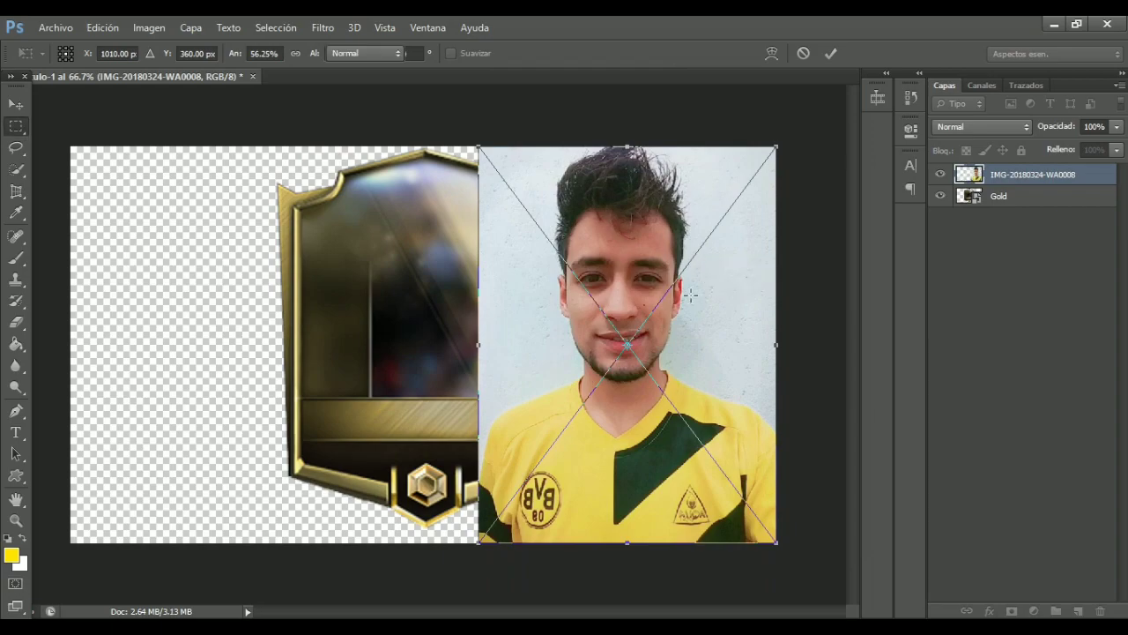
pyautogui.click(940, 195)
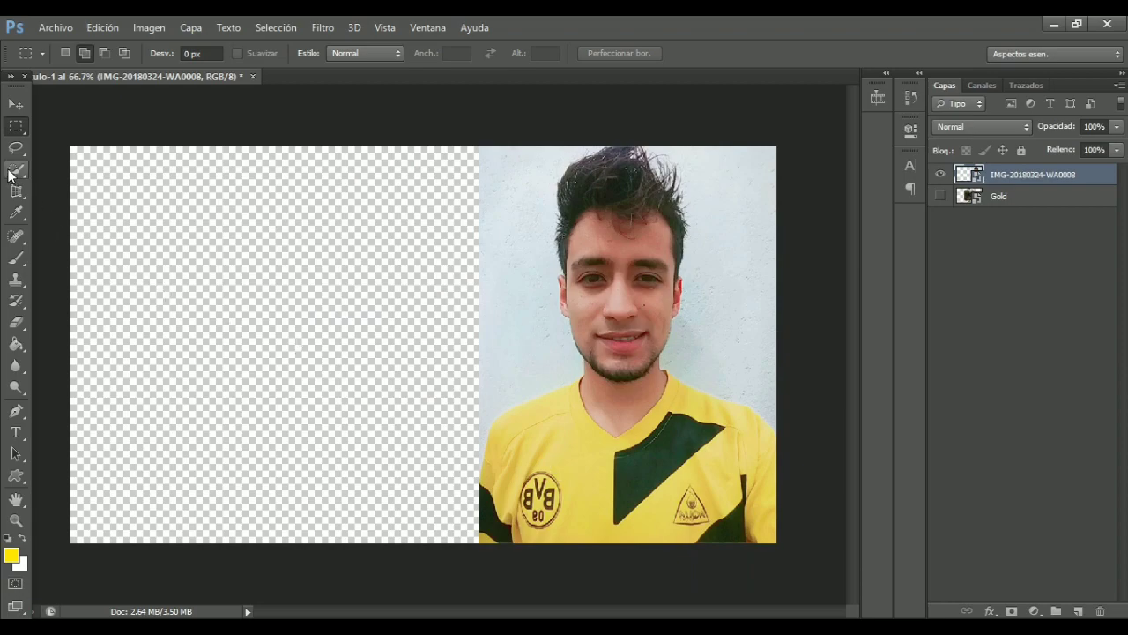
pyautogui.click(16, 104)
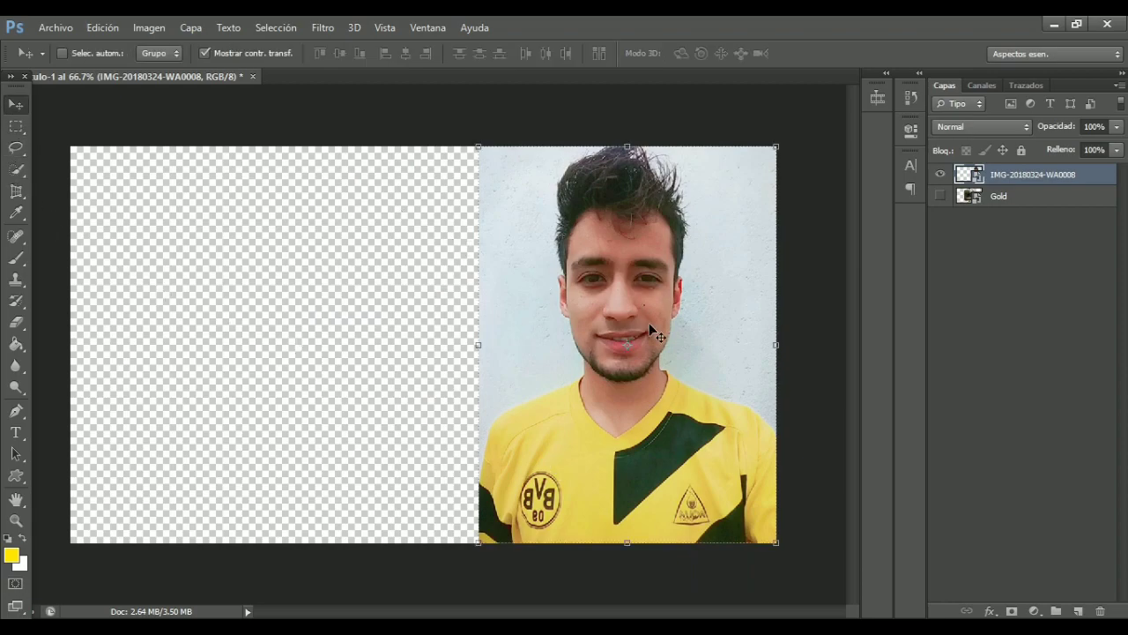
# Shift the photo about 180 px left and zoom to 400% on the shirt's left shoulder.
pyautogui.moveTo(676, 347); pyautogui.dragTo(523, 349)
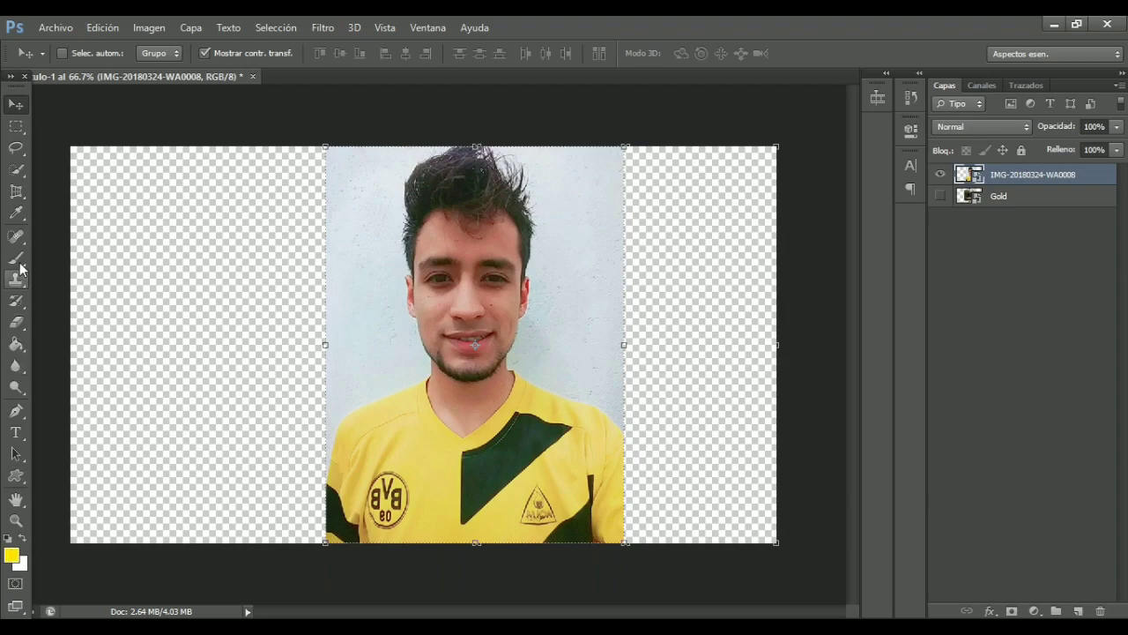
pyautogui.click(16, 410)
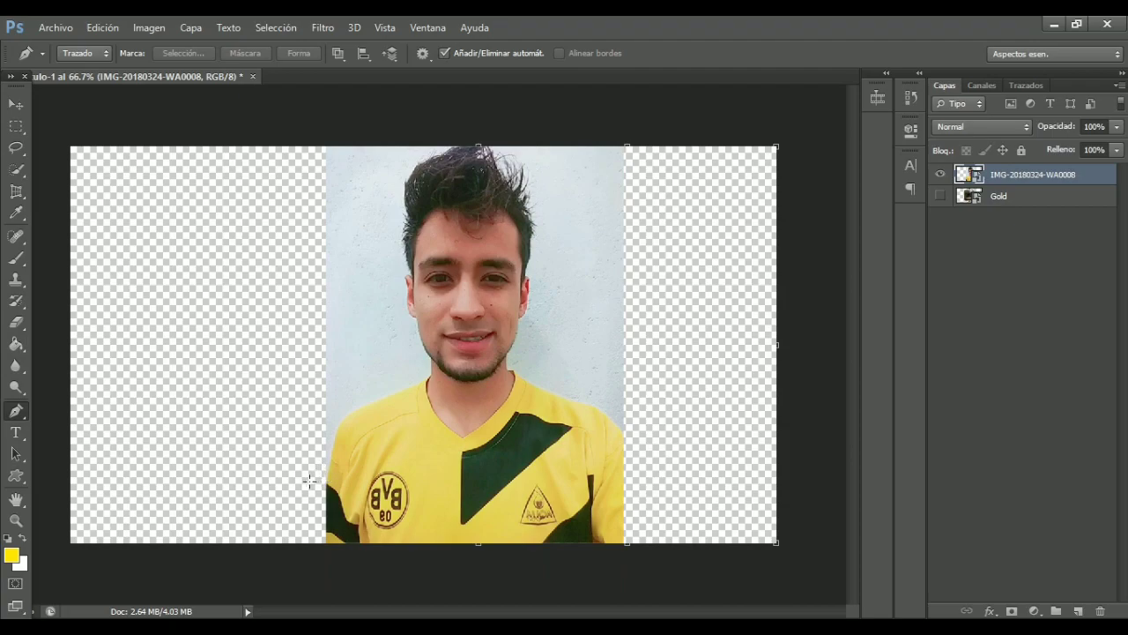
pyautogui.click(16, 521)
pyautogui.click(332, 425)
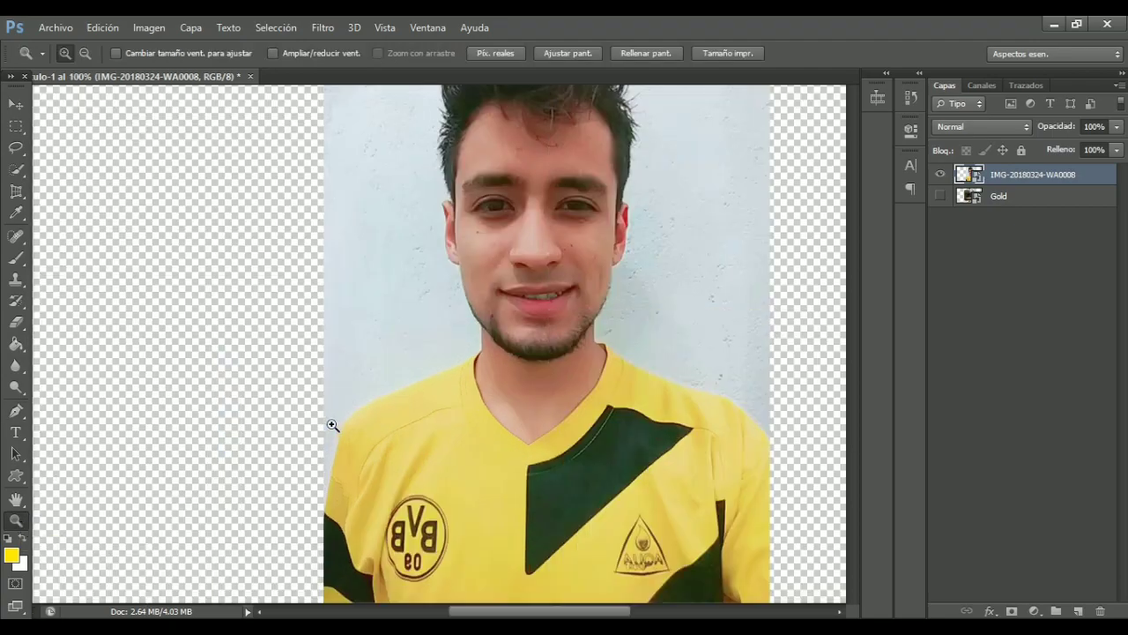
pyautogui.click(333, 425)
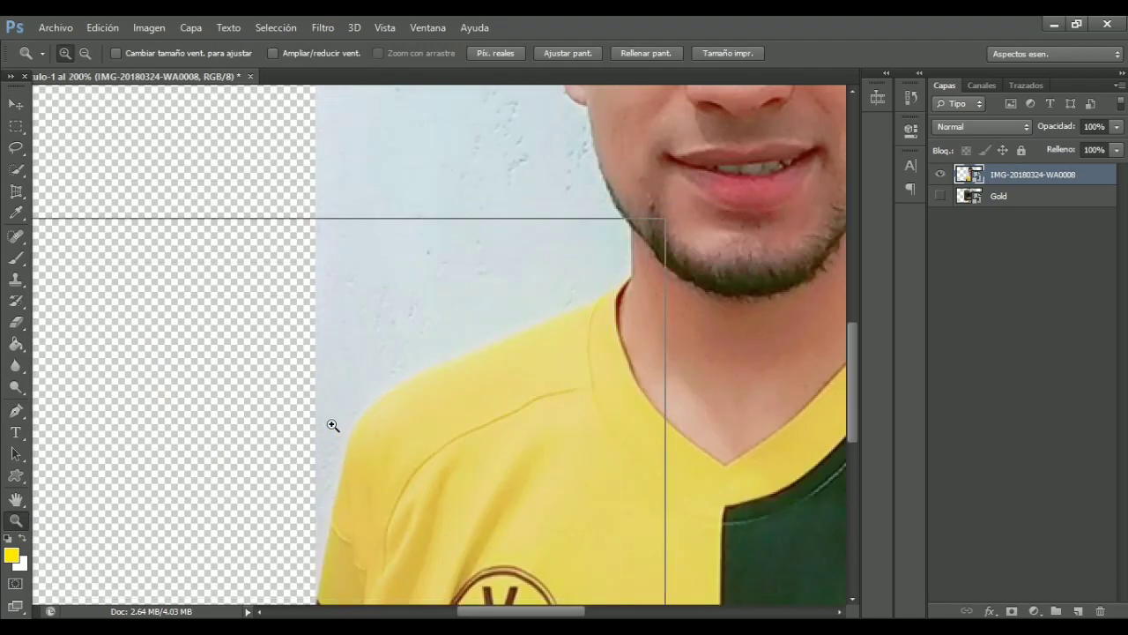
pyautogui.click(332, 425)
pyautogui.click(332, 425)
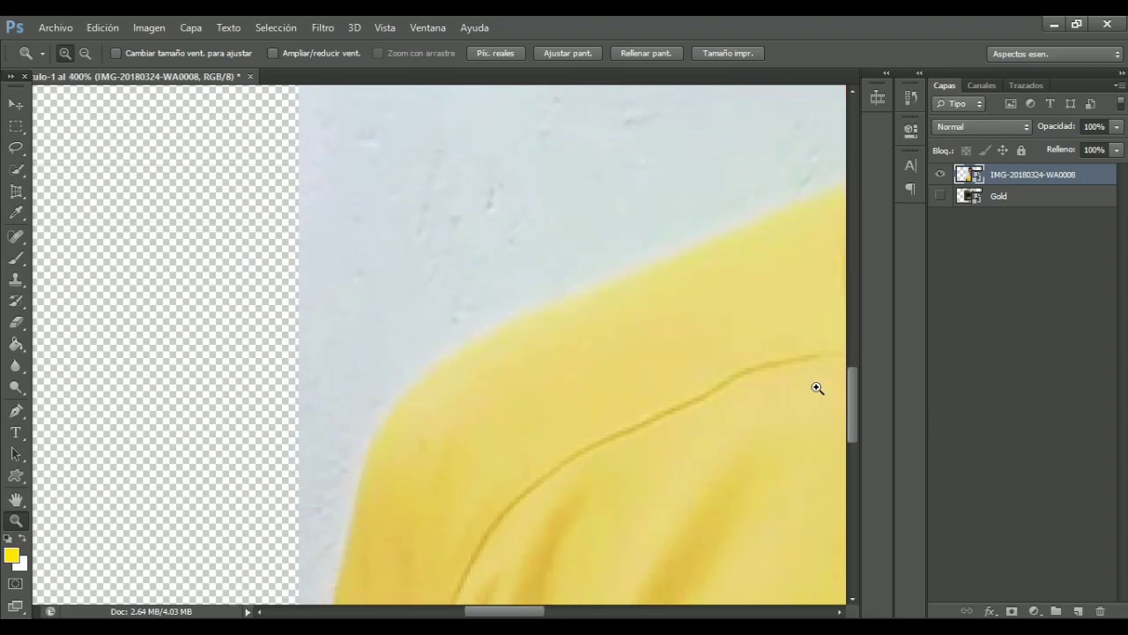
pyautogui.moveTo(856, 406); pyautogui.dragTo(860, 447)
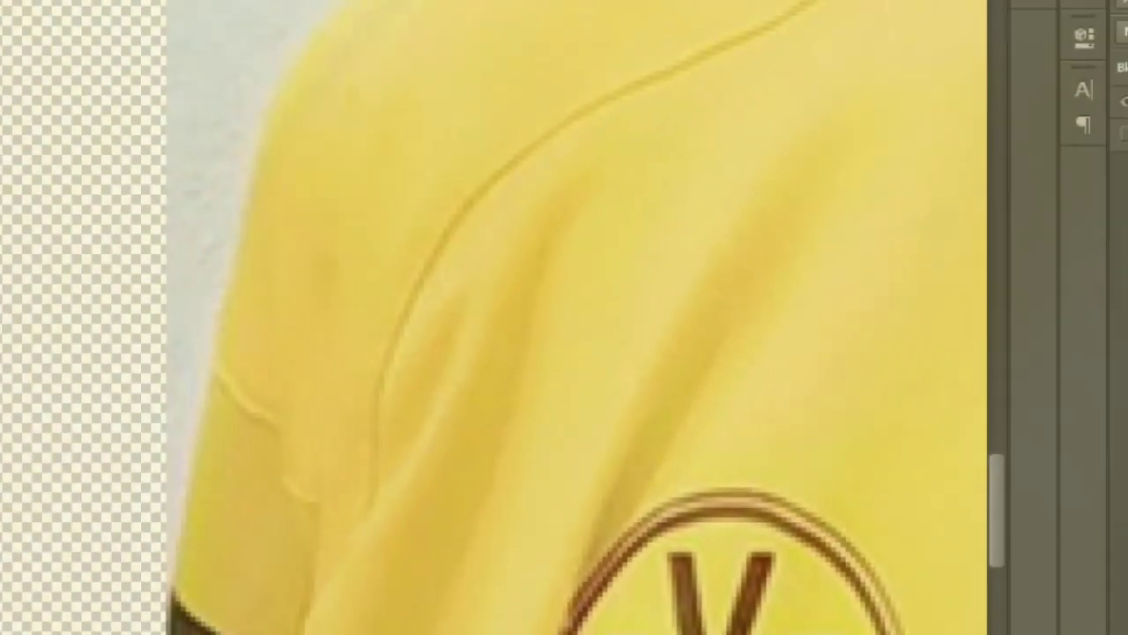
# Start the pen path up the shirt's left edge and along the left shoulder.
pyautogui.press('p')
pyautogui.click(300, 497)
pyautogui.click(322, 397)
pyautogui.click(331, 337)
pyautogui.click(351, 245)
pyautogui.click(392, 135)
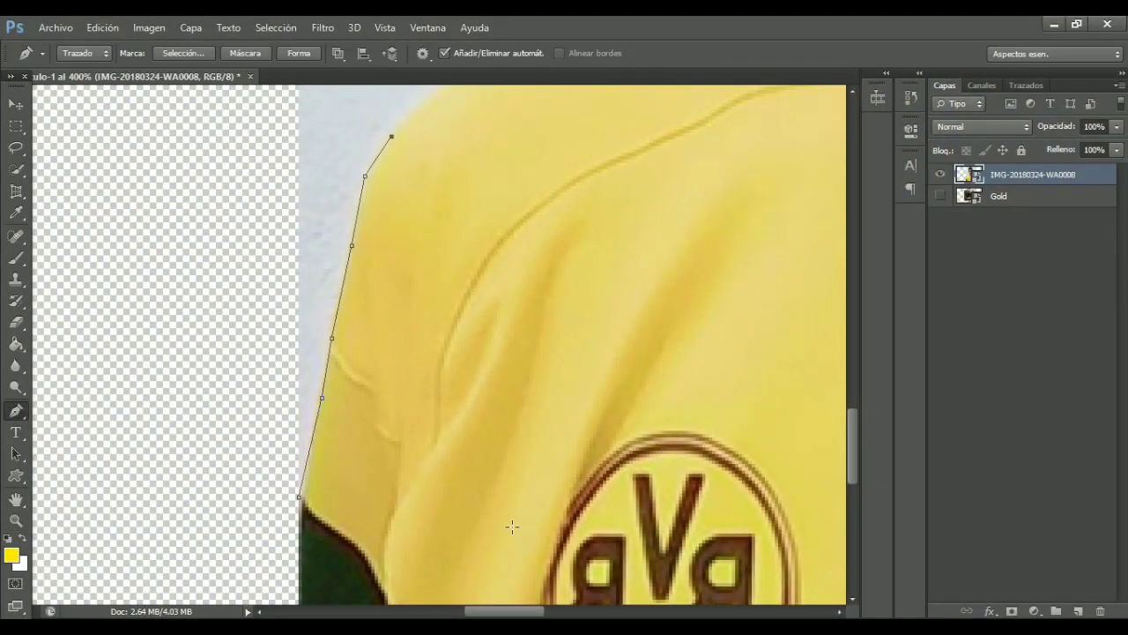
pyautogui.scroll(5, 392, 141)
pyautogui.click(428, 341)
pyautogui.click(567, 268)
pyautogui.click(815, 163)
pyautogui.scroll(6, 484, 589)
pyautogui.hscroll(8, 423, 437)
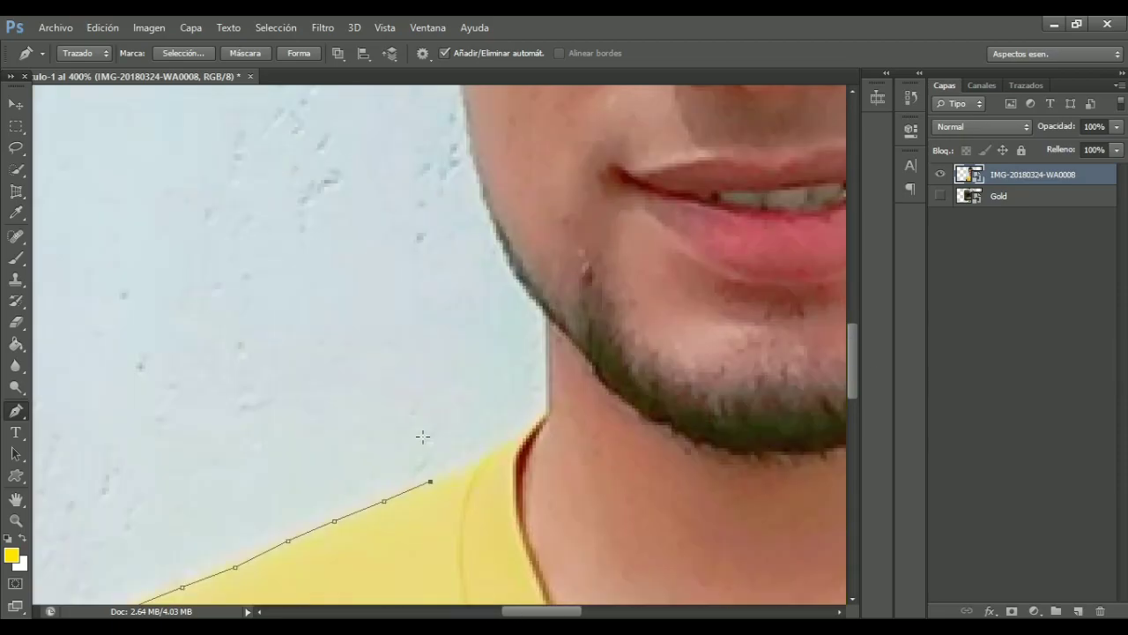
# Continue the path up the left jaw and cheek edge.
pyautogui.click(546, 308)
pyautogui.click(487, 208)
pyautogui.click(470, 142)
pyautogui.click(463, 111)
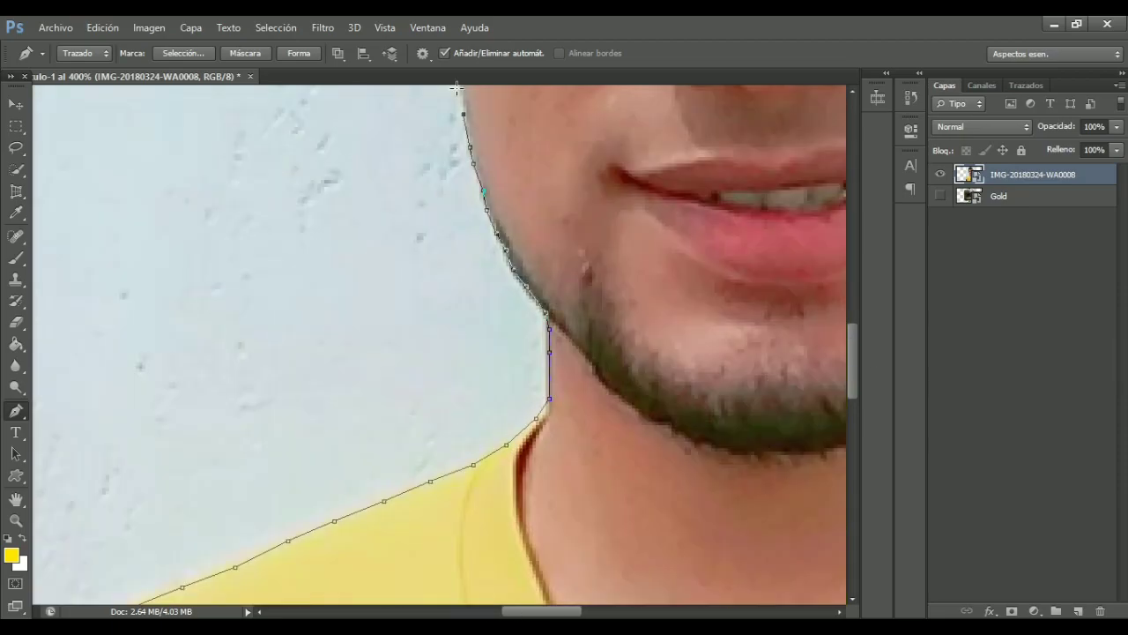
pyautogui.click(460, 84)
pyautogui.scroll(9, 468, 505)
# Trace around the left ear's outer edge to the hairline.
pyautogui.click(458, 512)
pyautogui.click(420, 485)
pyautogui.click(398, 397)
pyautogui.click(386, 267)
pyautogui.click(407, 248)
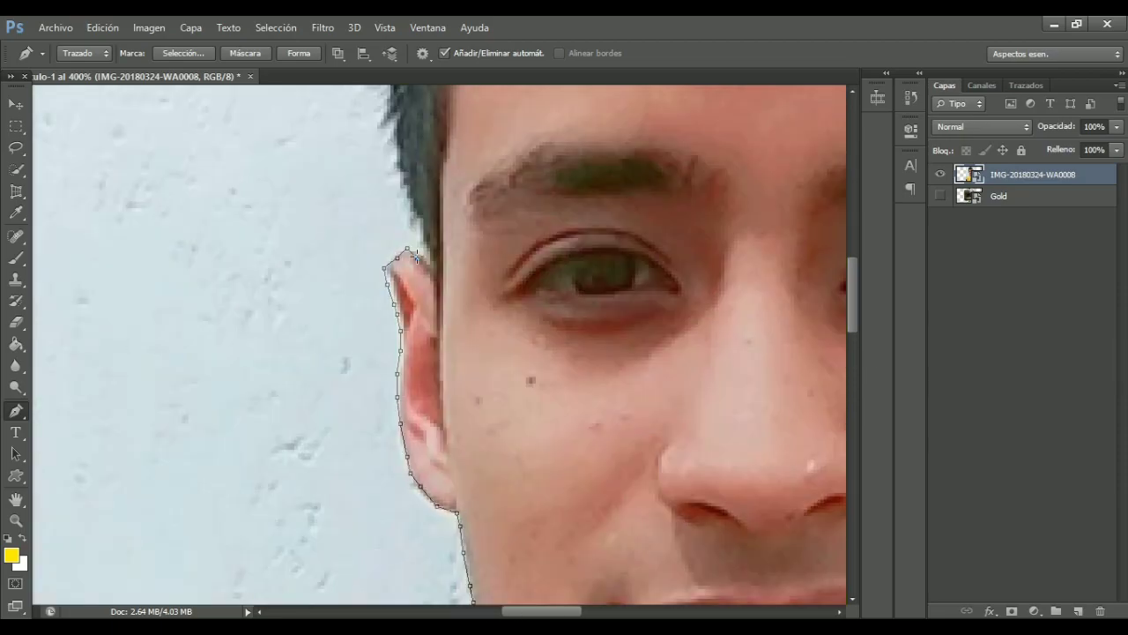
pyautogui.click(420, 222)
pyautogui.click(398, 157)
pyautogui.click(390, 102)
pyautogui.scroll(6, 392, 97)
# Trace up the left hair edge and along the top of the hair.
pyautogui.click(381, 413)
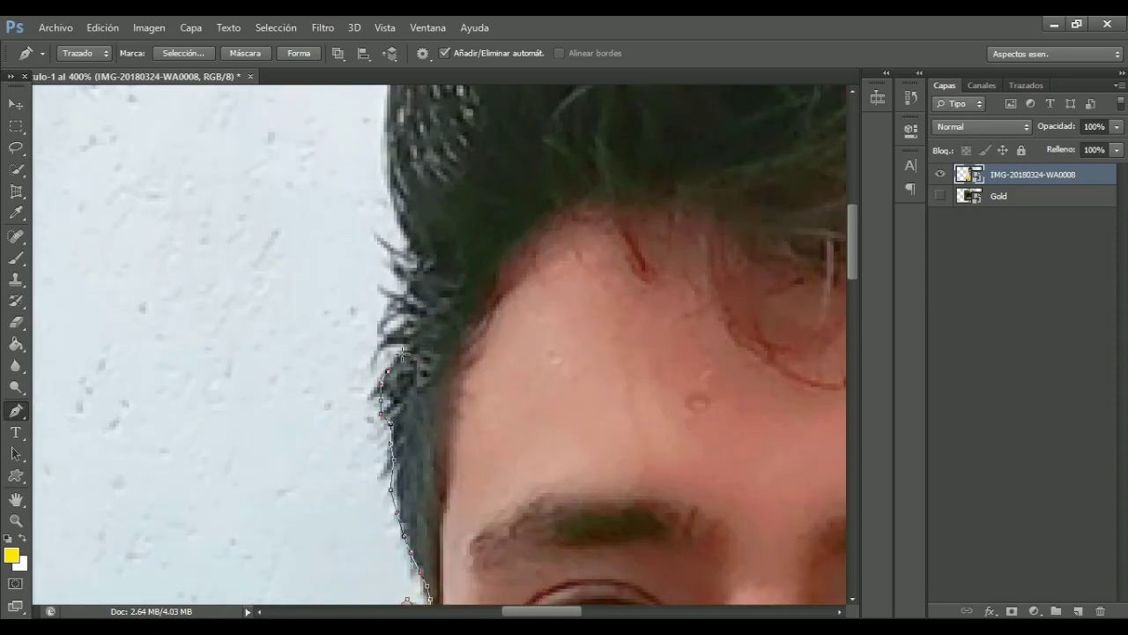
pyautogui.click(388, 345)
pyautogui.click(401, 313)
pyautogui.click(407, 264)
pyautogui.click(396, 221)
pyautogui.click(386, 167)
pyautogui.scroll(6, 388, 168)
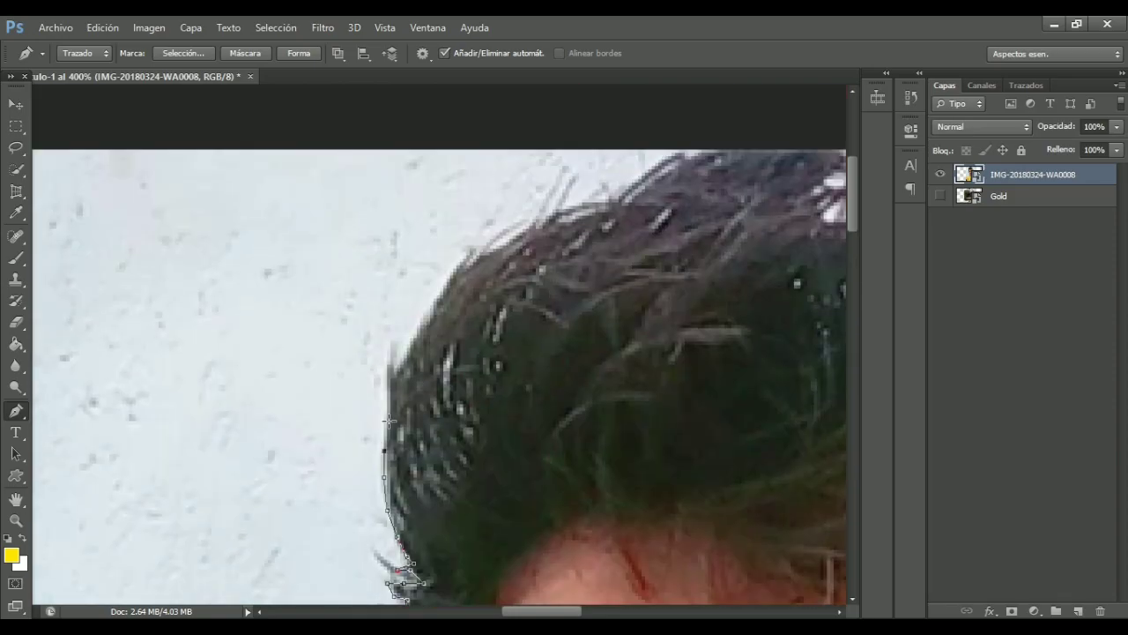
pyautogui.click(388, 370)
pyautogui.click(426, 305)
pyautogui.click(449, 276)
pyautogui.click(483, 257)
pyautogui.click(551, 214)
pyautogui.click(608, 205)
pyautogui.click(648, 173)
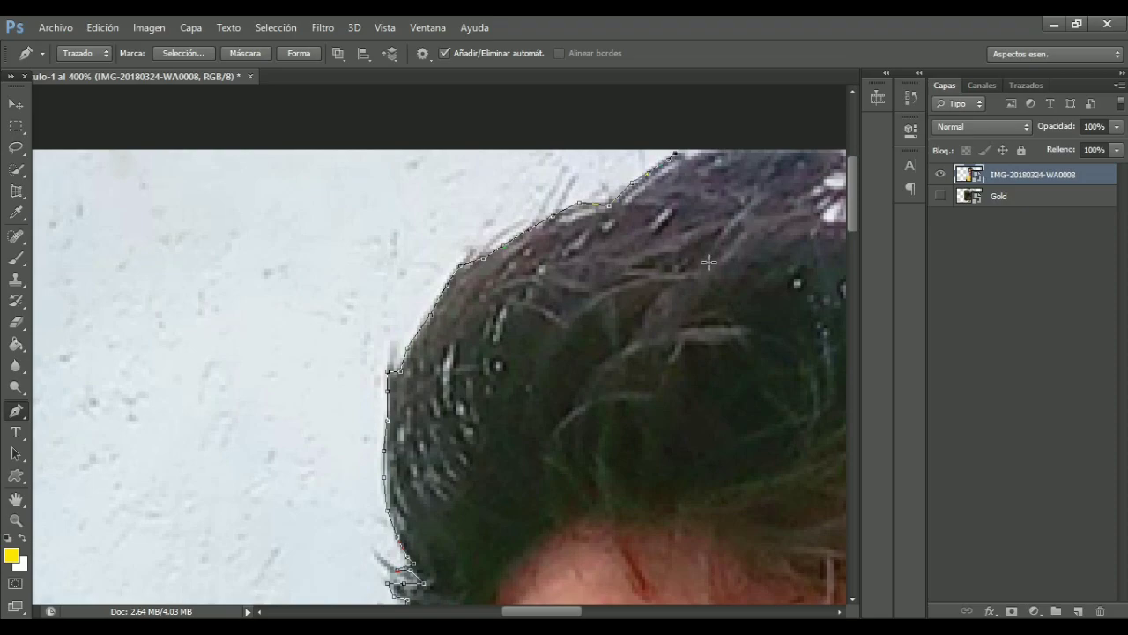
pyautogui.hscroll(6, 652, 167)
# Continue across the top hair edge and out along a right-hand hair strand.
pyautogui.click(403, 151)
pyautogui.click(533, 152)
pyautogui.click(507, 182)
pyautogui.click(565, 206)
pyautogui.click(595, 183)
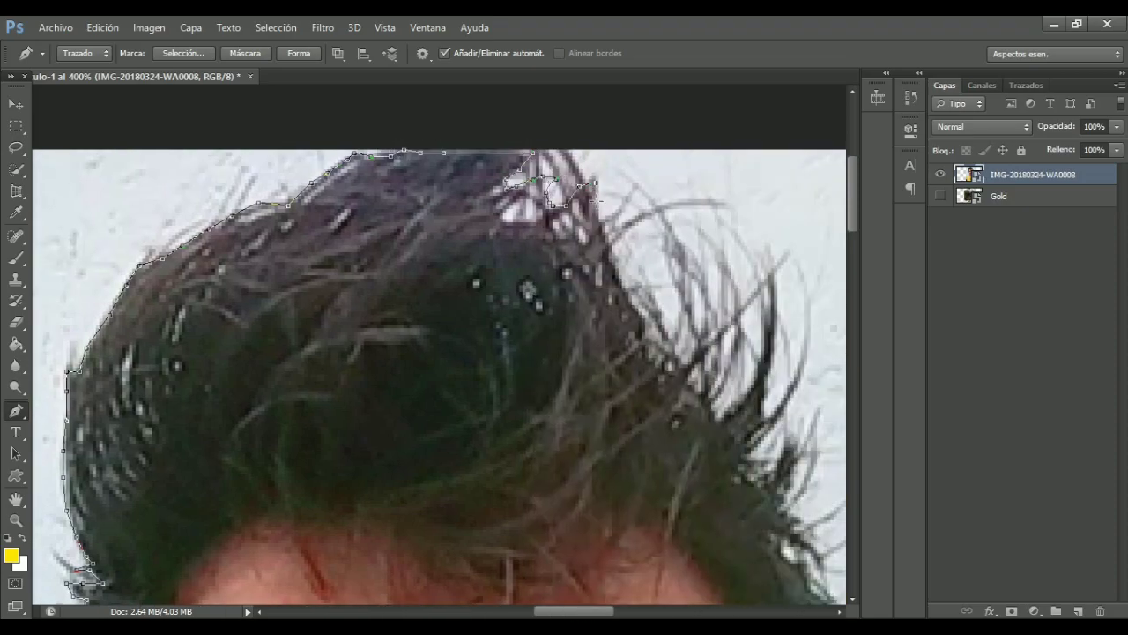
pyautogui.click(633, 186)
pyautogui.click(642, 214)
pyautogui.click(728, 209)
pyautogui.click(622, 229)
# Trace around the loose hair strands on the right side.
pyautogui.click(610, 254)
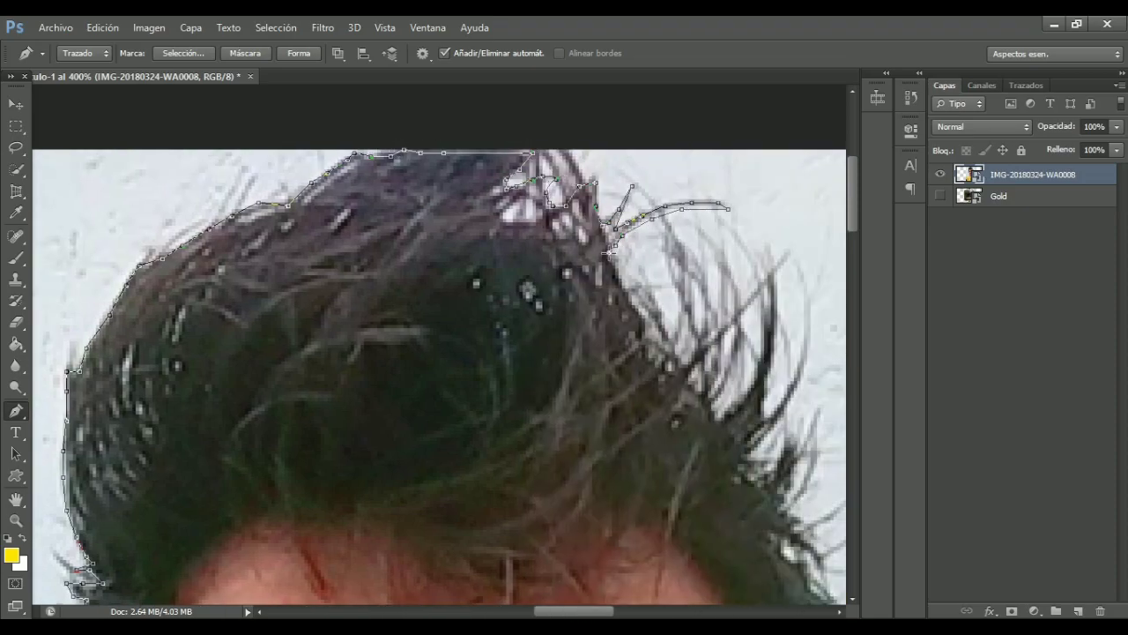
pyautogui.click(648, 269)
pyautogui.click(663, 313)
pyautogui.click(673, 334)
pyautogui.click(675, 245)
pyautogui.click(697, 332)
pyautogui.click(725, 269)
pyautogui.click(710, 389)
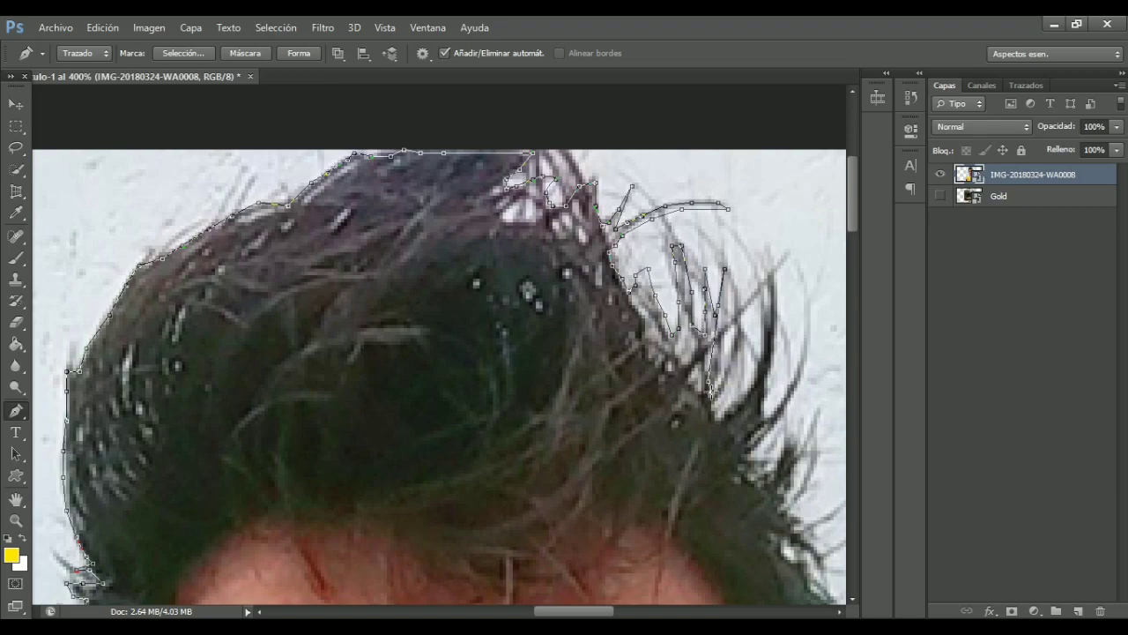
pyautogui.click(735, 300)
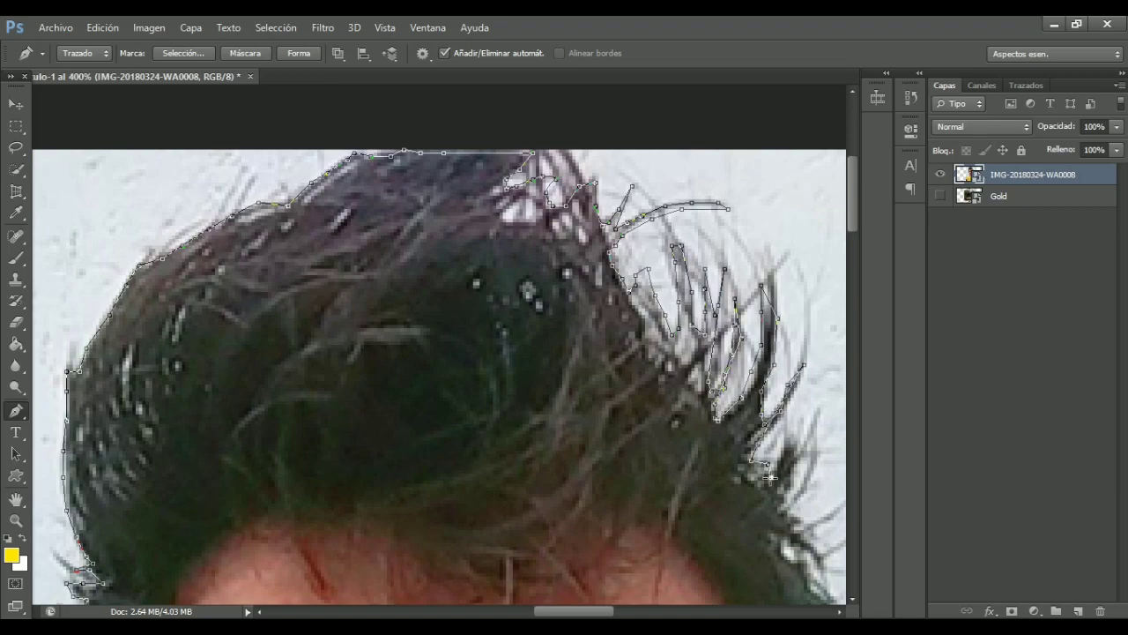
pyautogui.scroll(-5, 852, 275)
pyautogui.hscroll(5, 851, 276)
# Trace down the right hair edge to the right ear.
pyautogui.click(401, 253)
pyautogui.click(381, 278)
pyautogui.click(424, 301)
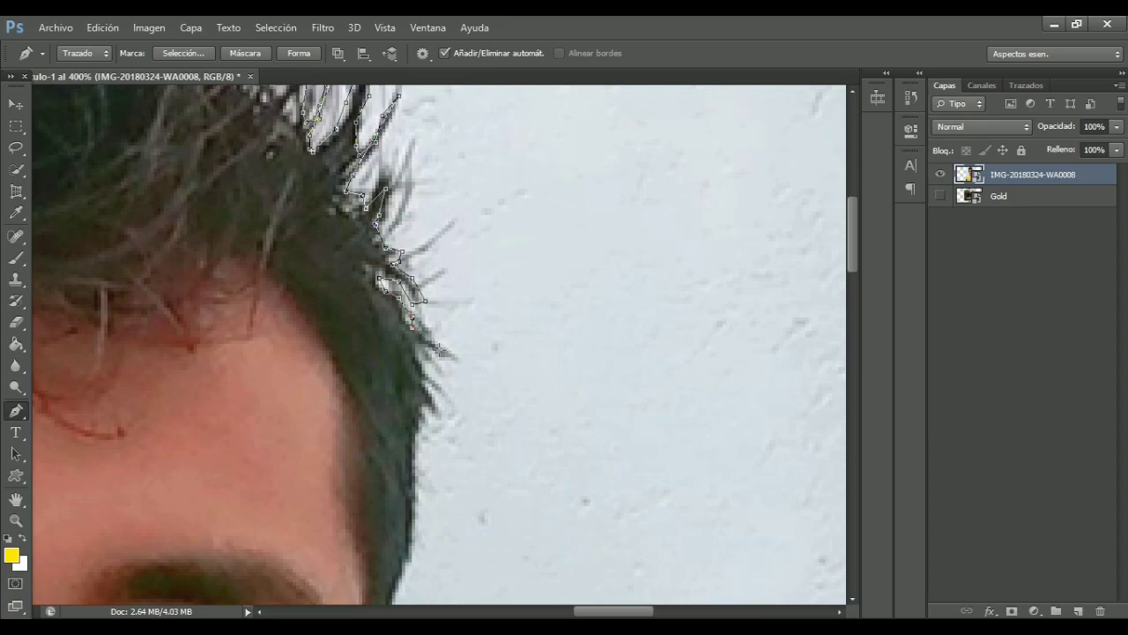
pyautogui.click(418, 348)
pyautogui.click(452, 357)
pyautogui.click(438, 423)
pyautogui.click(415, 474)
pyautogui.scroll(-3, 415, 494)
pyautogui.click(408, 376)
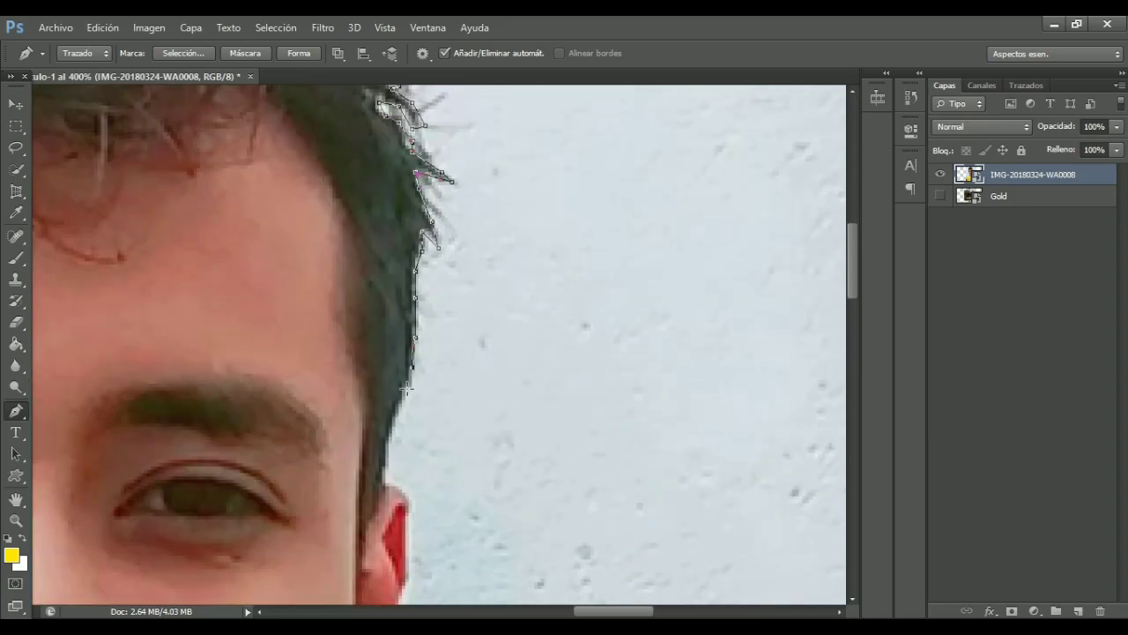
pyautogui.click(393, 420)
pyautogui.click(380, 473)
pyautogui.scroll(-5, 405, 370)
pyautogui.click(379, 446)
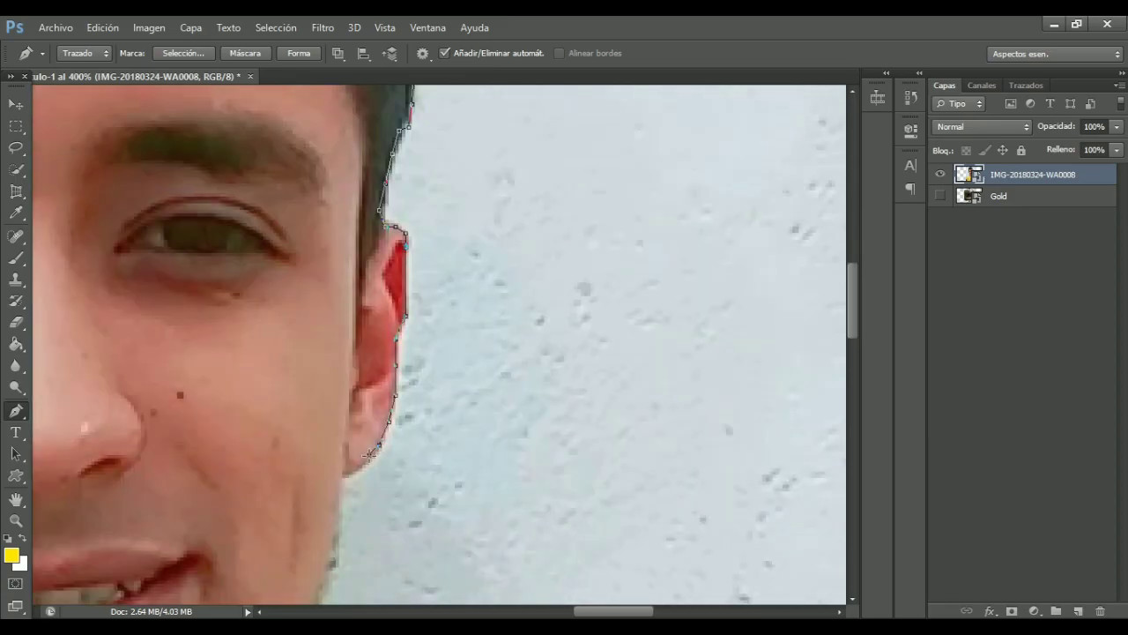
pyautogui.click(345, 476)
pyautogui.scroll(-5, 346, 476)
# Finish the path down the right ear, jaw and neck, along the collar and right shoulder.
pyautogui.click(339, 249)
pyautogui.click(335, 284)
pyautogui.click(304, 357)
pyautogui.click(274, 493)
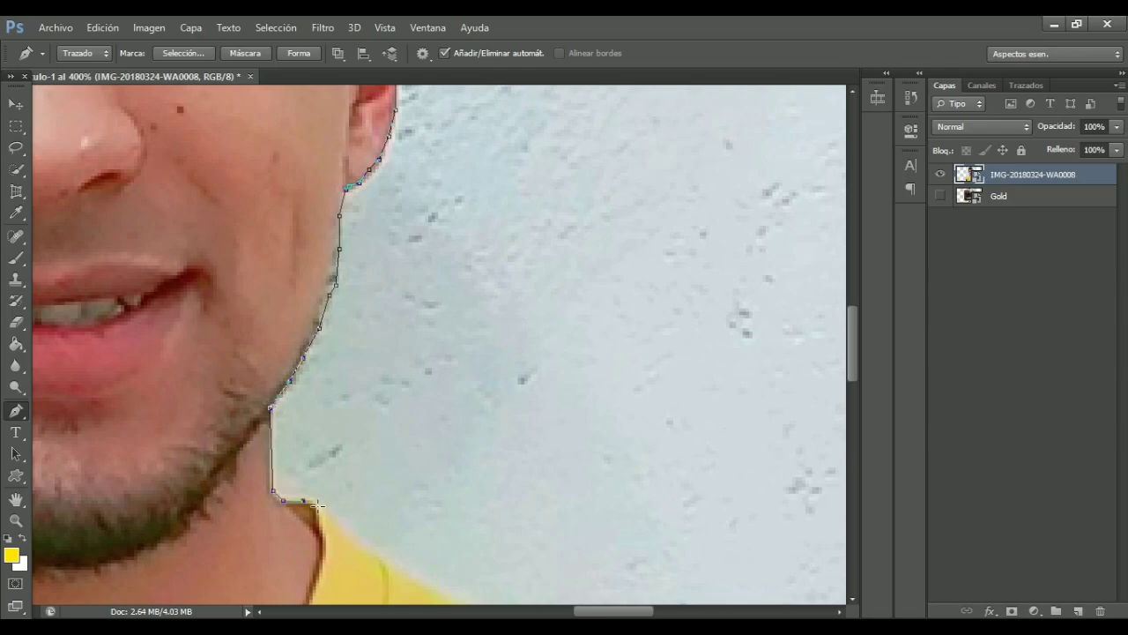
pyautogui.scroll(-5, 320, 508)
pyautogui.click(379, 227)
pyautogui.click(438, 260)
pyautogui.click(504, 286)
pyautogui.click(555, 317)
pyautogui.click(617, 340)
pyautogui.click(786, 386)
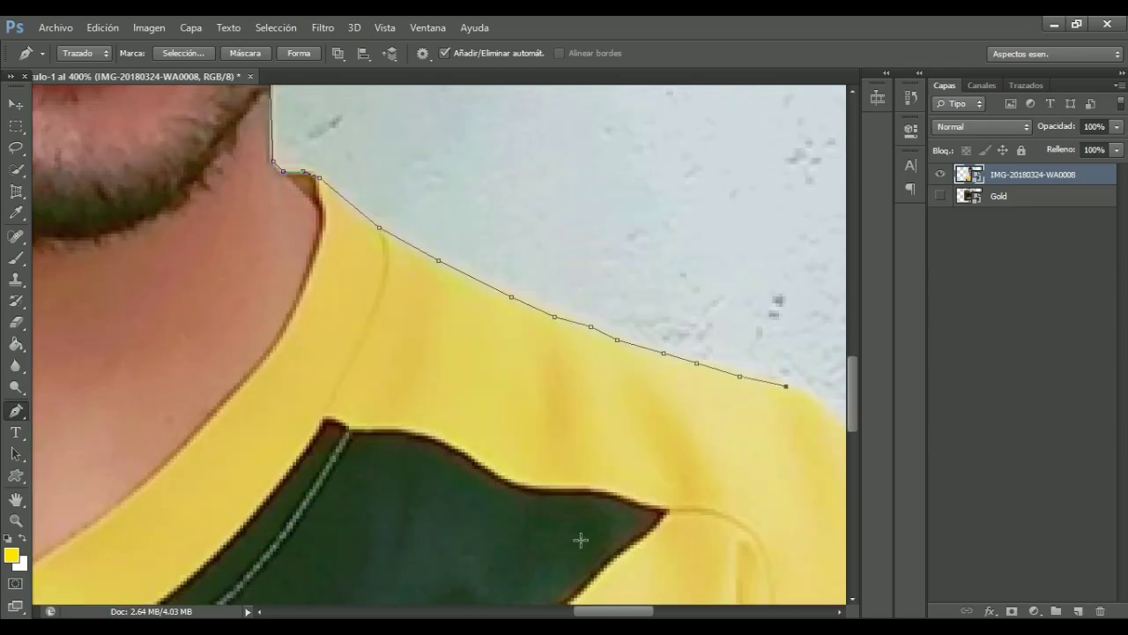
pyautogui.hscroll(3, 579, 537)
pyautogui.click(613, 372)
pyautogui.click(672, 437)
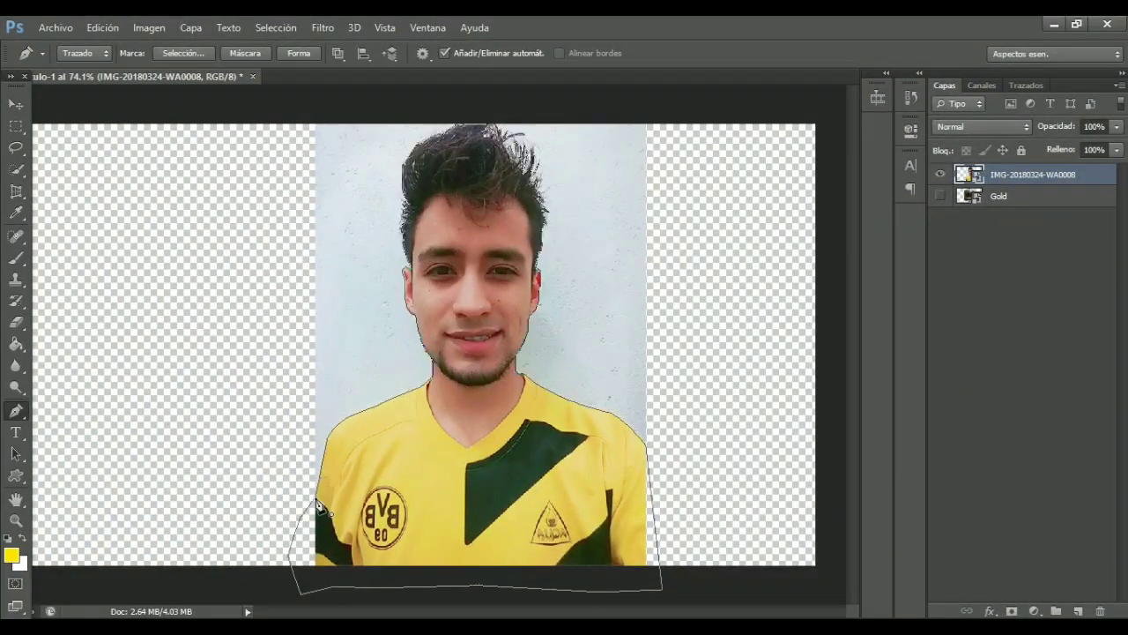
# Turn the traced outline path into a selection with a 0 feather radius.
pyautogui.rightClick(556, 90)
pyautogui.click(622, 164)
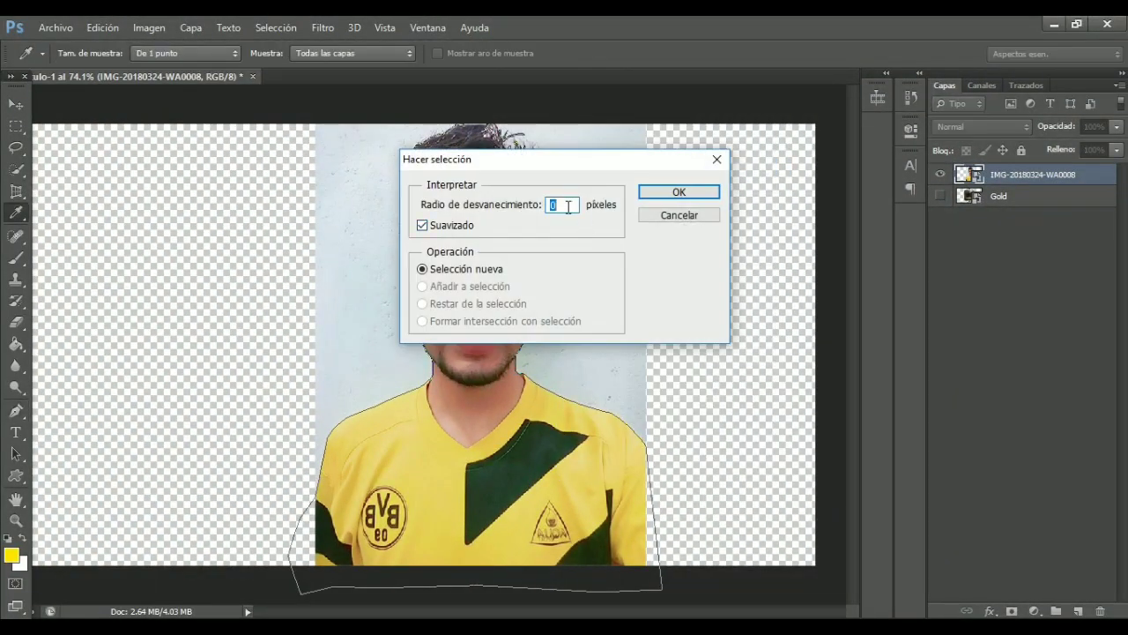
pyautogui.write('0')
pyautogui.click(675, 192)
pyautogui.rightClick(517, 467)
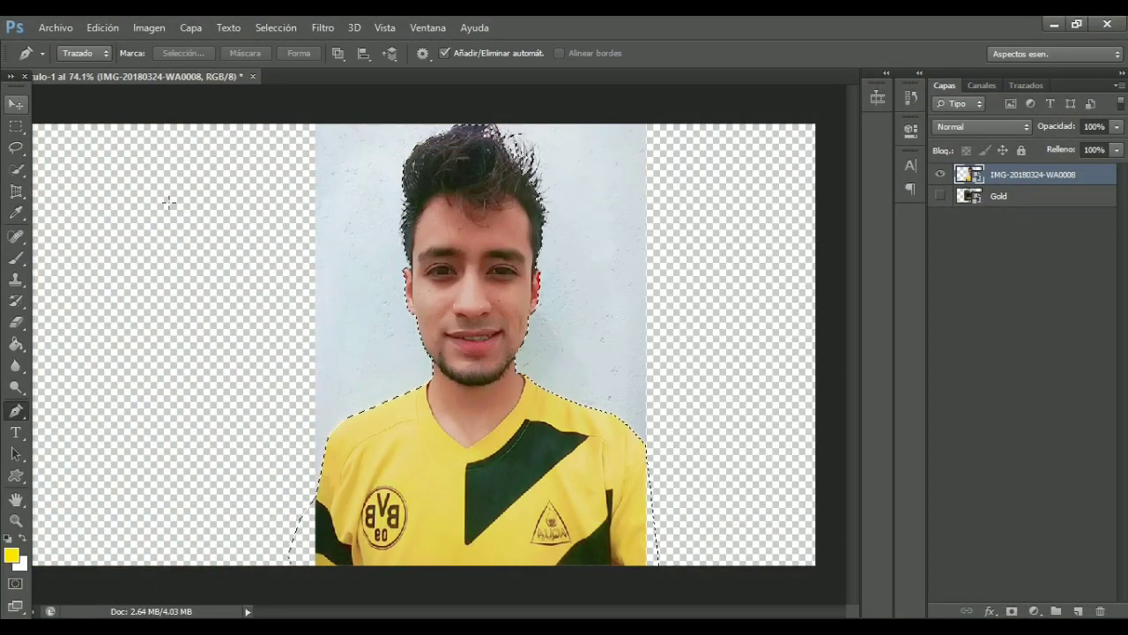
pyautogui.click(16, 104)
# Copy the person to new layer Capa 1, hide the original photo, shift it left, and show Gold.
pyautogui.press('m')
pyautogui.hotkey('ctrl', 'j')
pyautogui.click(939, 196)
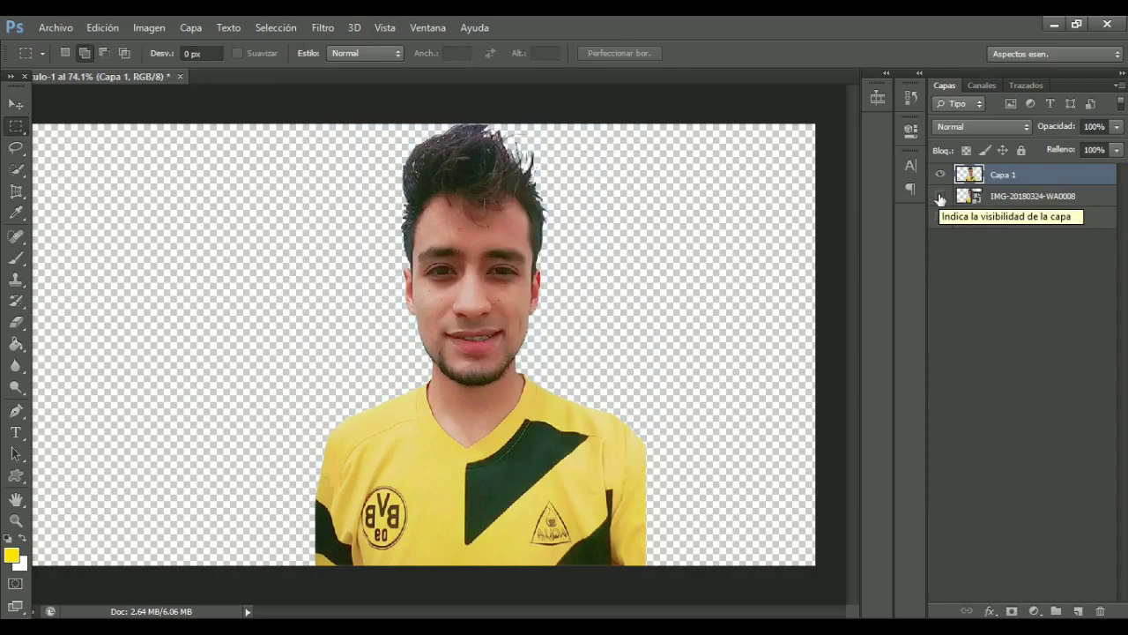
pyautogui.press('v')
pyautogui.moveTo(533, 425); pyautogui.dragTo(493, 426)
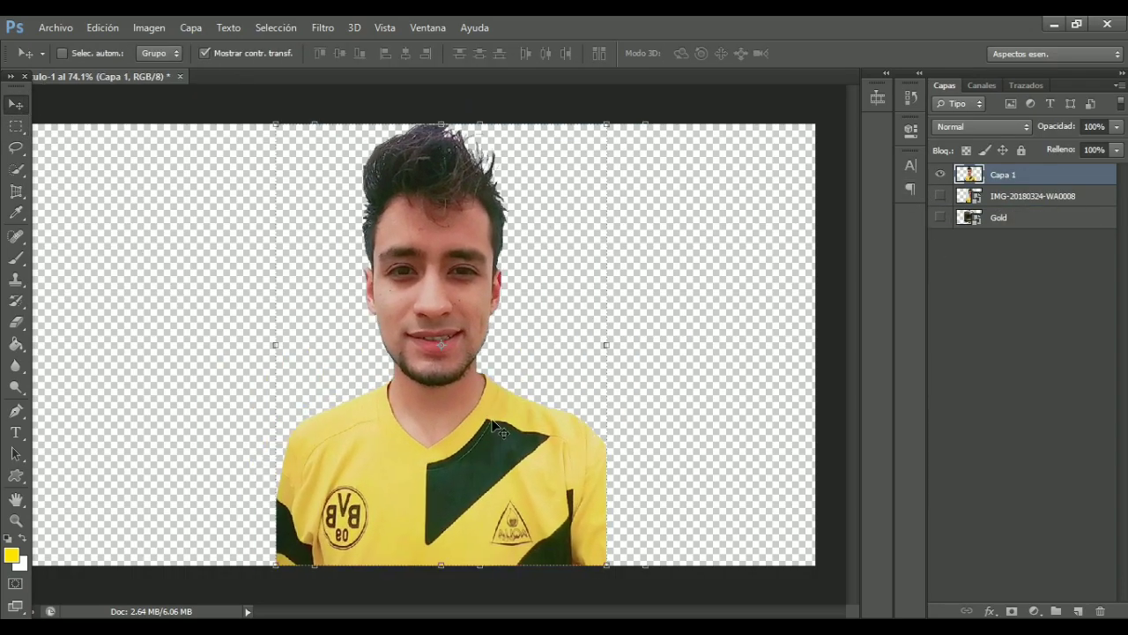
pyautogui.click(988, 479)
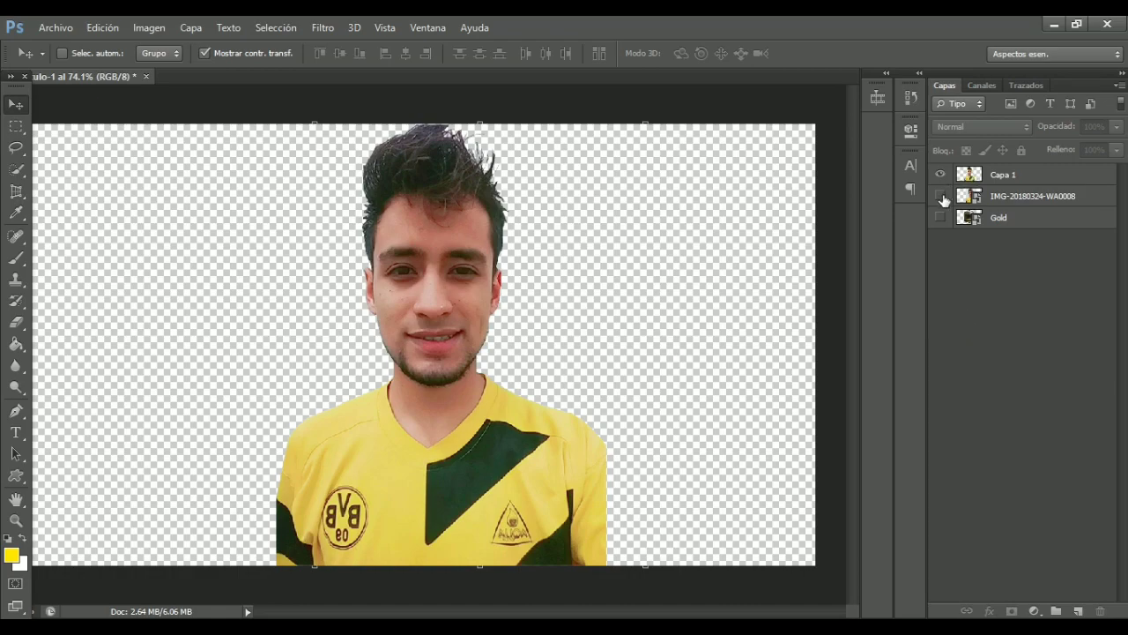
pyautogui.click(940, 218)
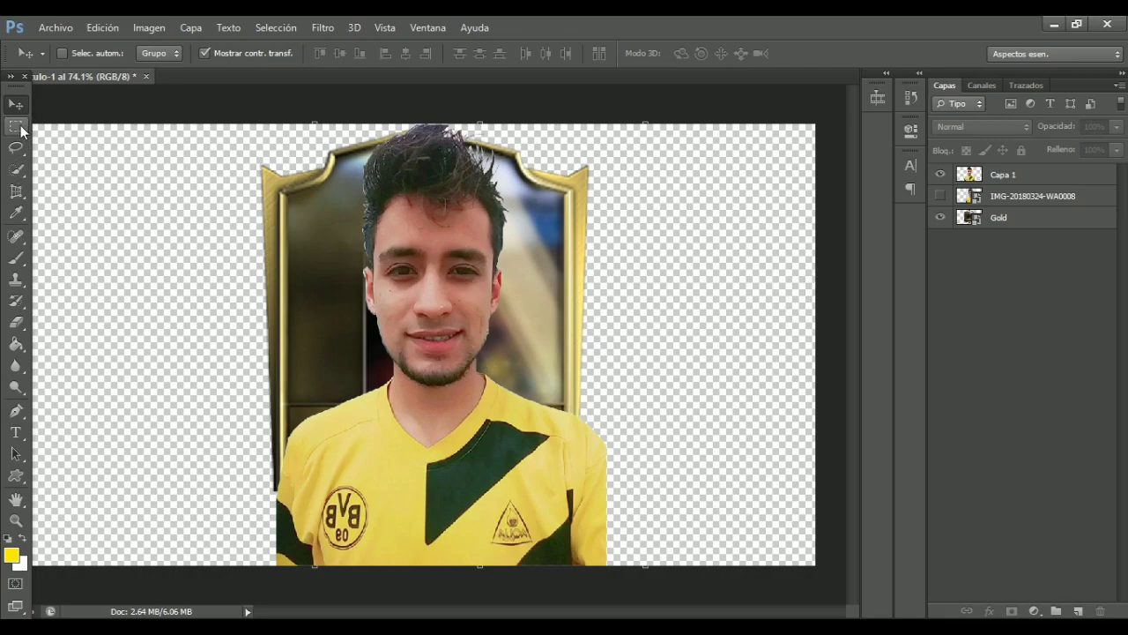
# Delete the hidden original photo layer IMG-20180324-WA0008.
pyautogui.click(1024, 174)
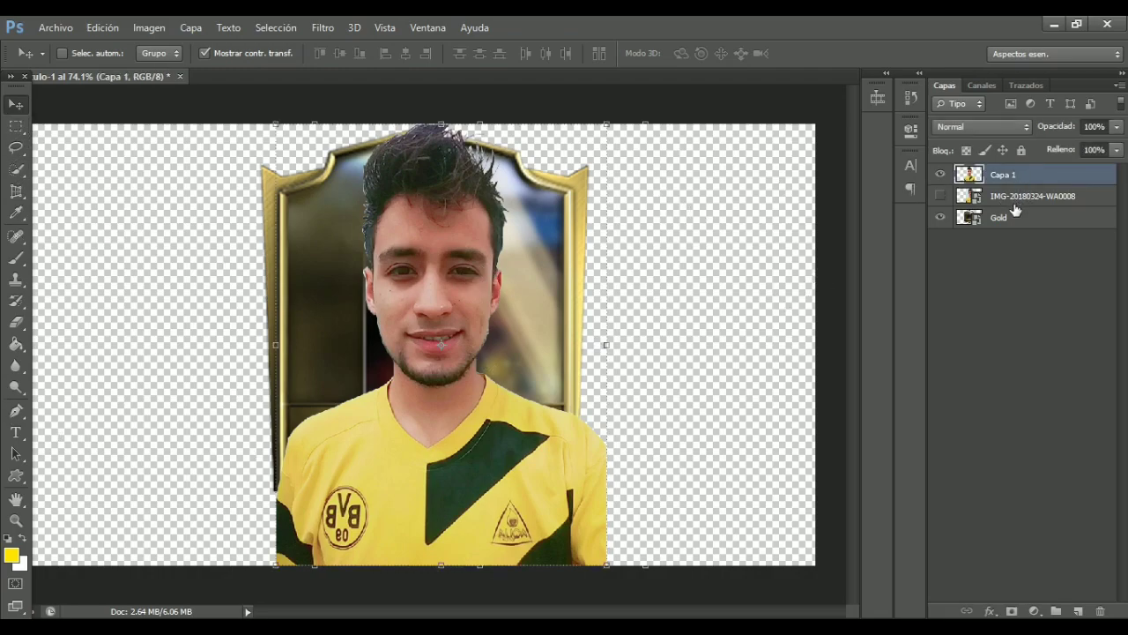
pyautogui.click(1015, 203)
pyautogui.press('Delete')
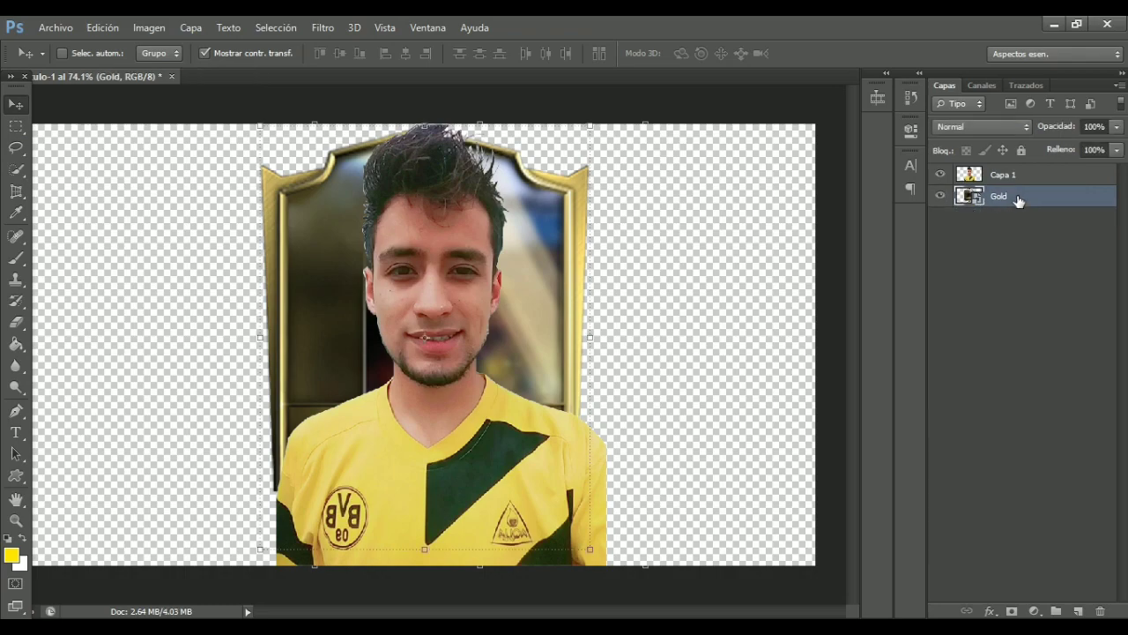
# Scale Capa 1 to about 81% and centre it inside the gold card frame.
pyautogui.click(1021, 174)
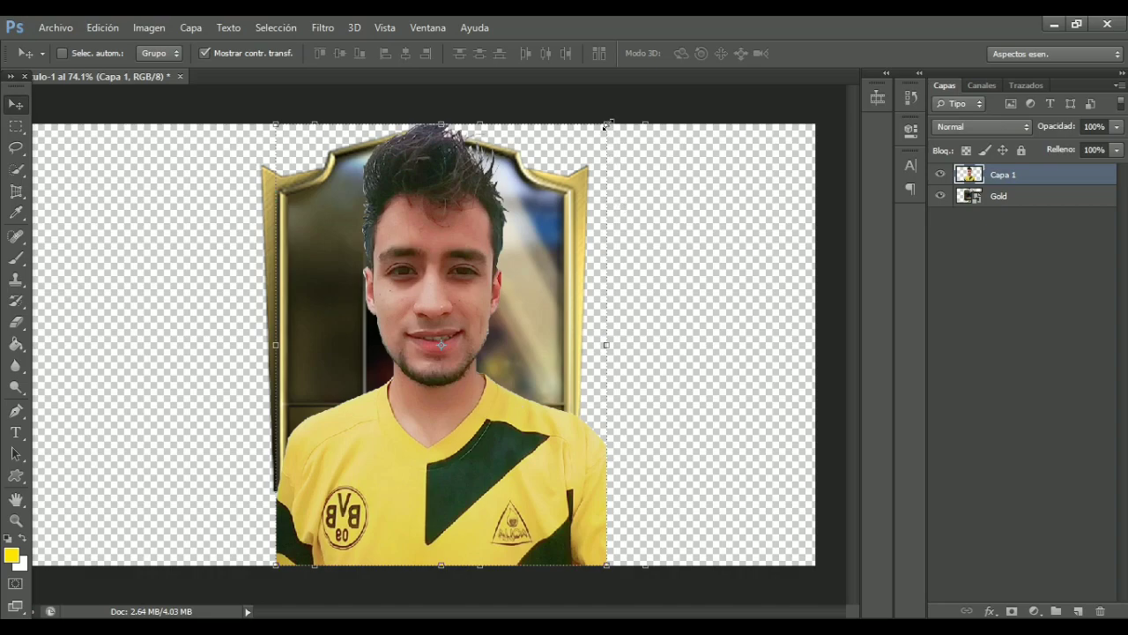
pyautogui.moveTo(606, 126)
pyautogui.mouseDown()
pyautogui.moveTo(572, 212)
pyautogui.moveTo(588, 190)
pyautogui.mouseUp()
pyautogui.moveTo(460, 531); pyautogui.dragTo(507, 492)
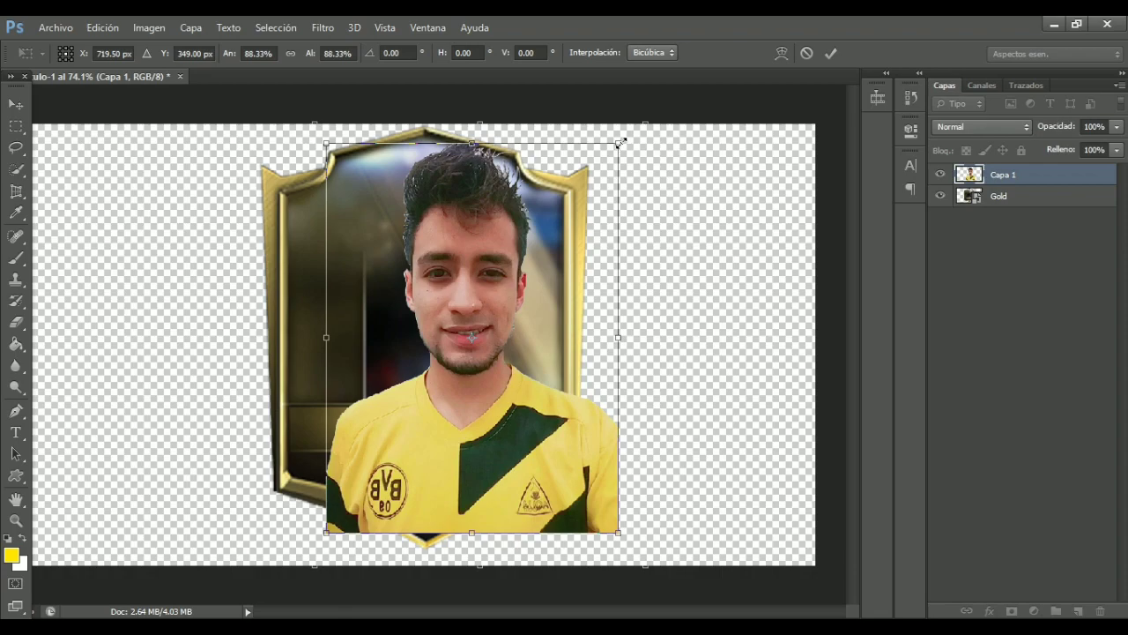
pyautogui.moveTo(622, 150); pyautogui.dragTo(612, 156)
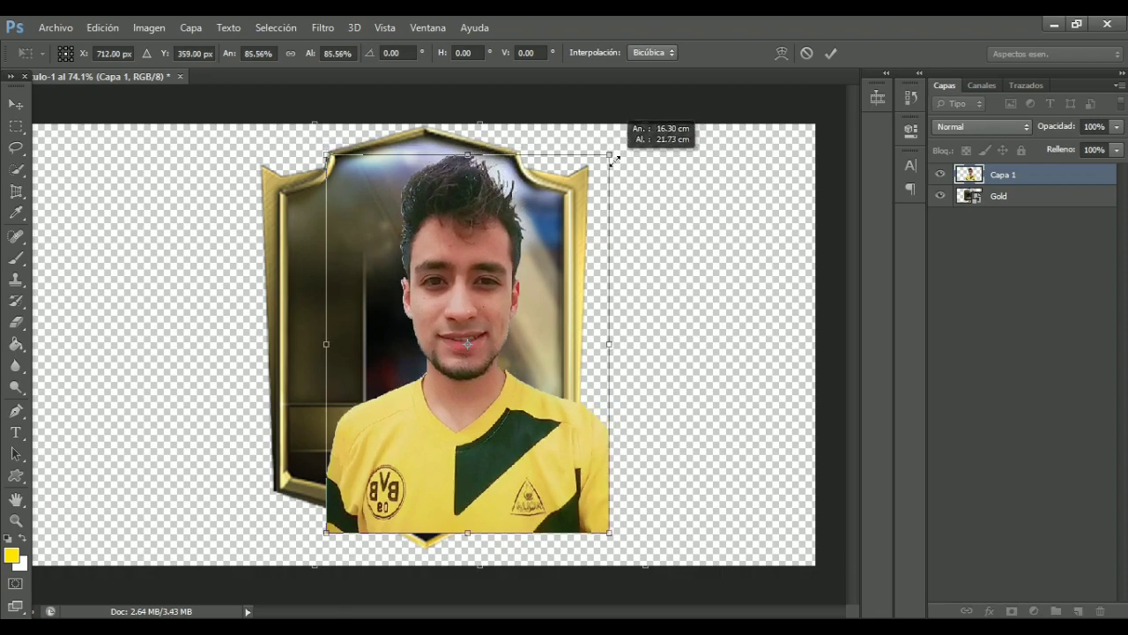
pyautogui.moveTo(510, 493); pyautogui.dragTo(508, 488)
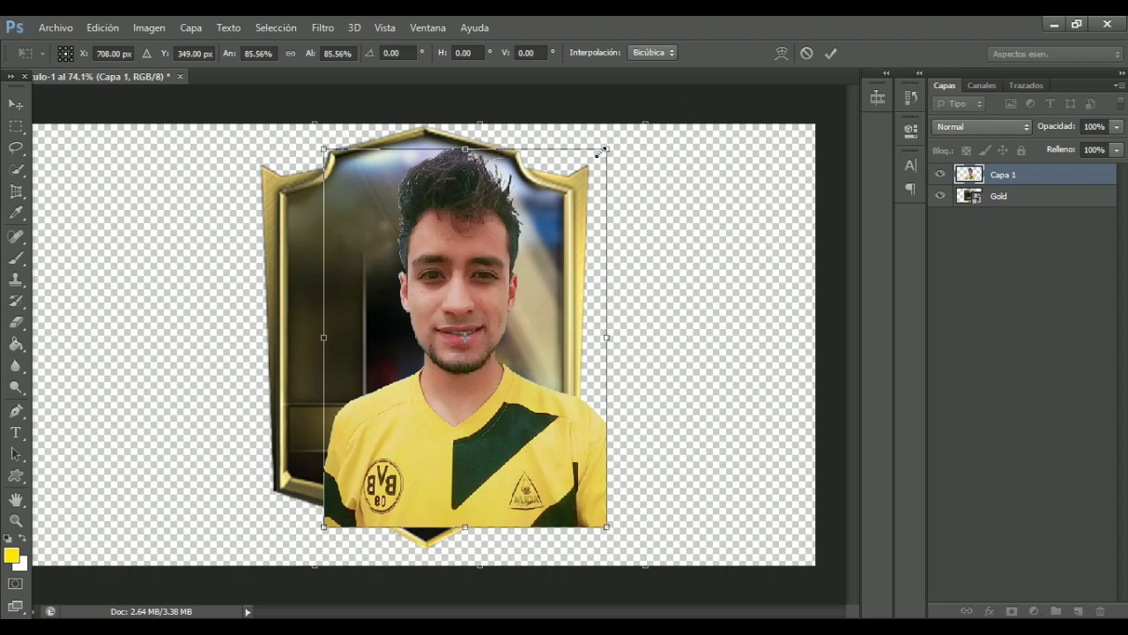
pyautogui.moveTo(605, 148); pyautogui.dragTo(590, 167)
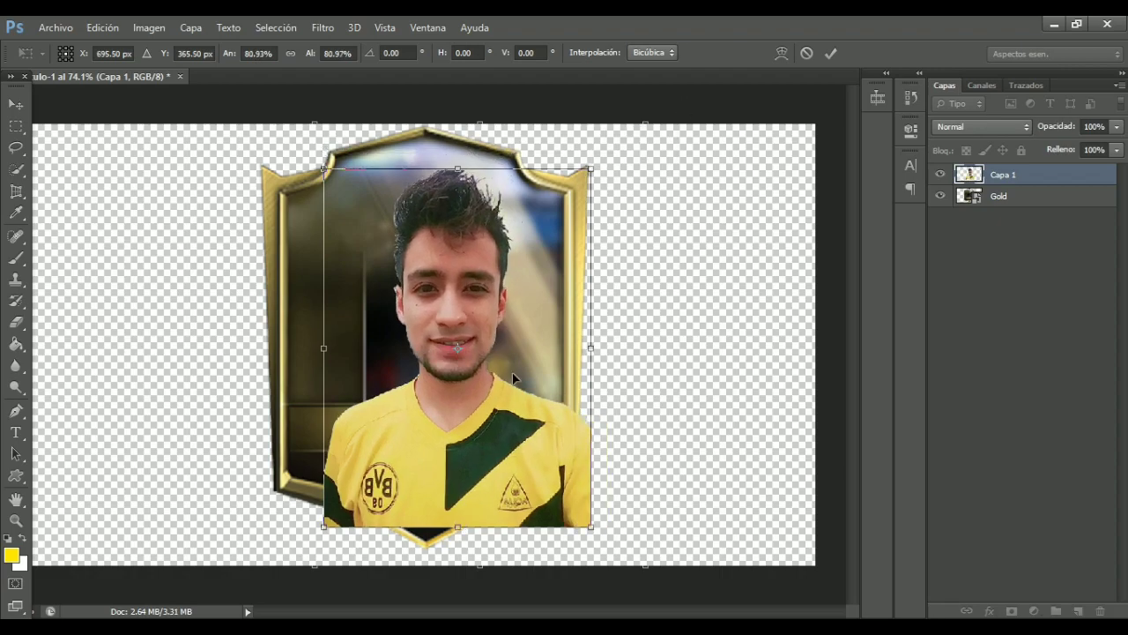
pyautogui.moveTo(515, 388); pyautogui.dragTo(524, 375)
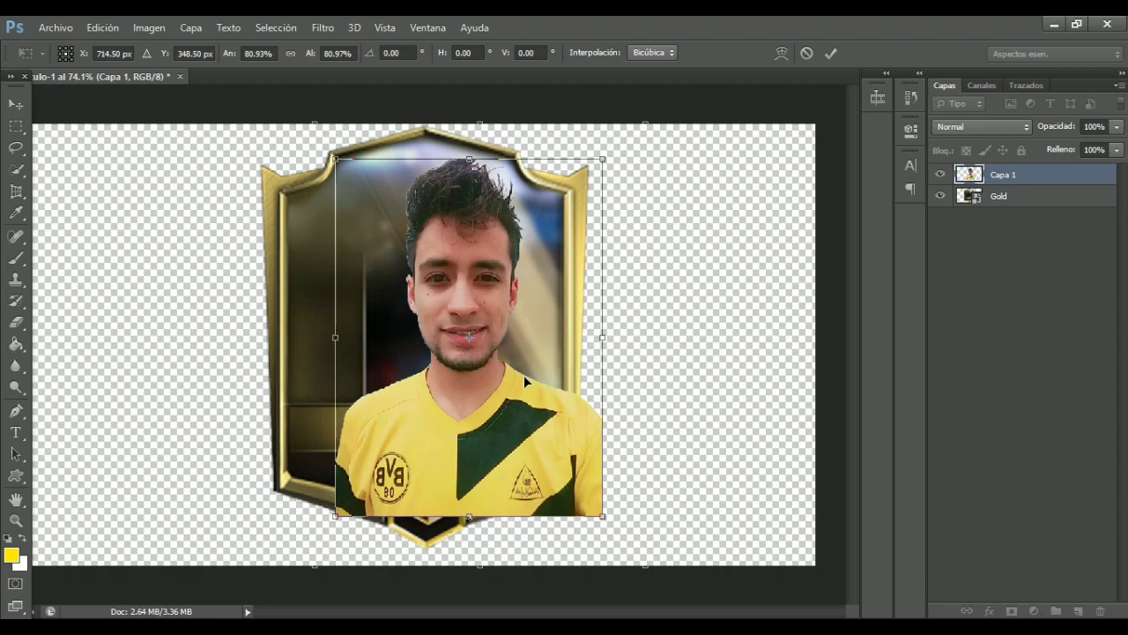
pyautogui.press('Return')
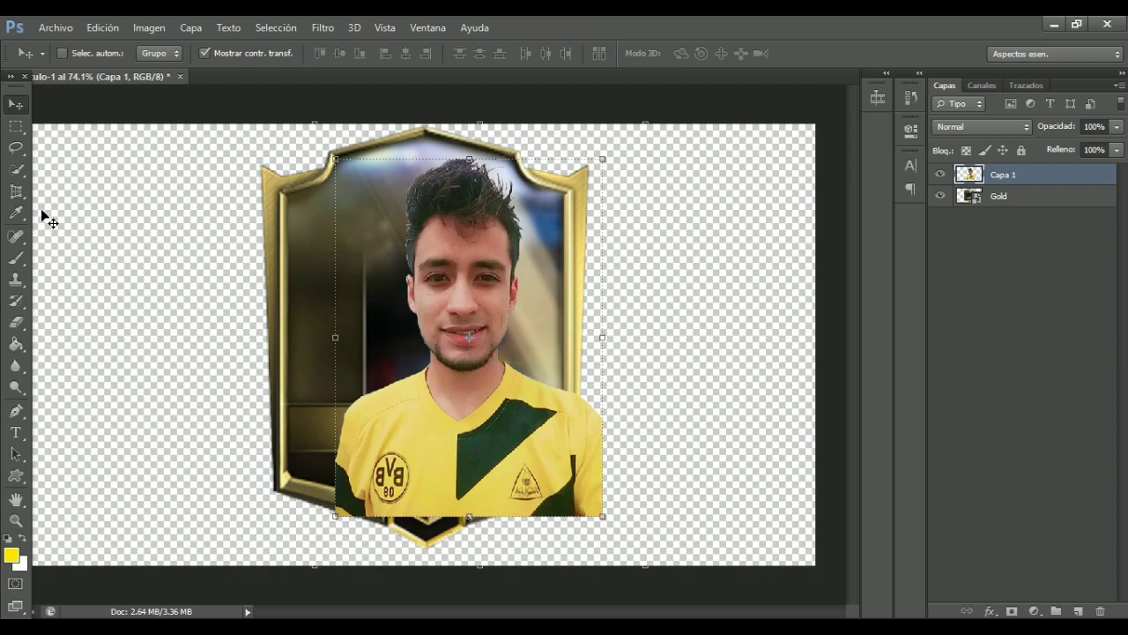
# Marquee-select the card's lower area and erase the shirt covering the name banner.
pyautogui.click(14, 125)
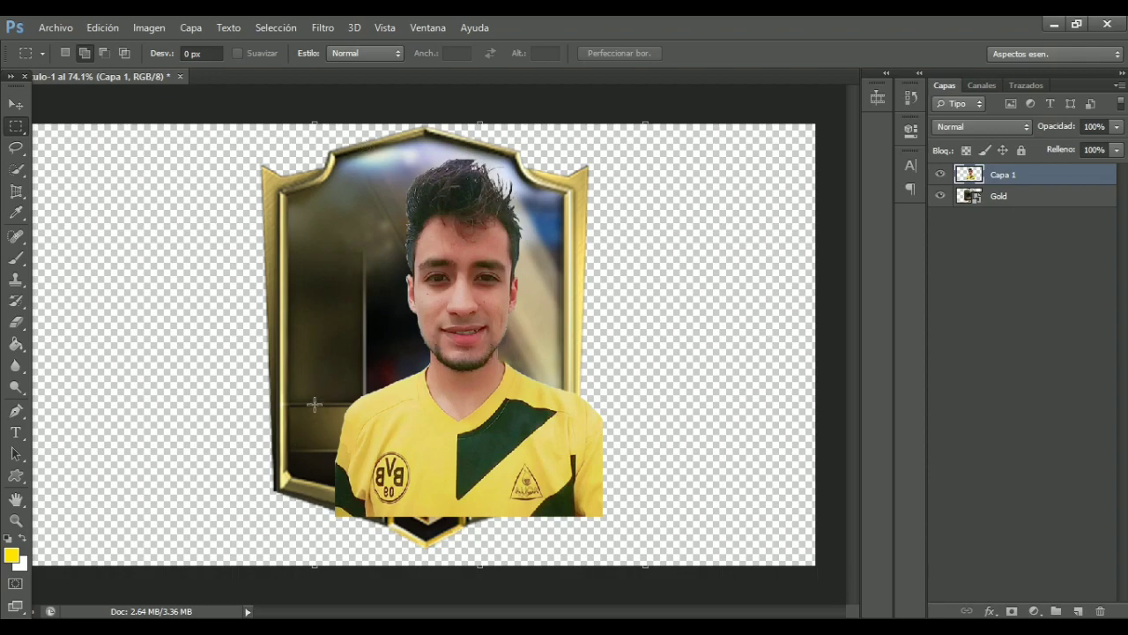
pyautogui.moveTo(314, 405); pyautogui.dragTo(681, 478)
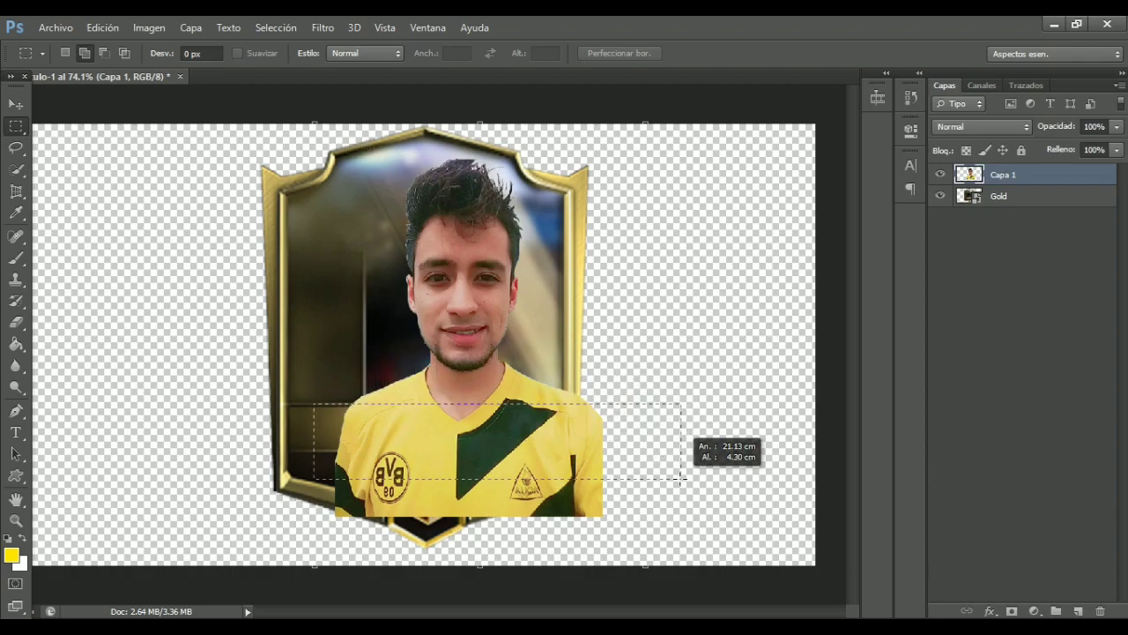
pyautogui.moveTo(681, 478); pyautogui.dragTo(632, 560)
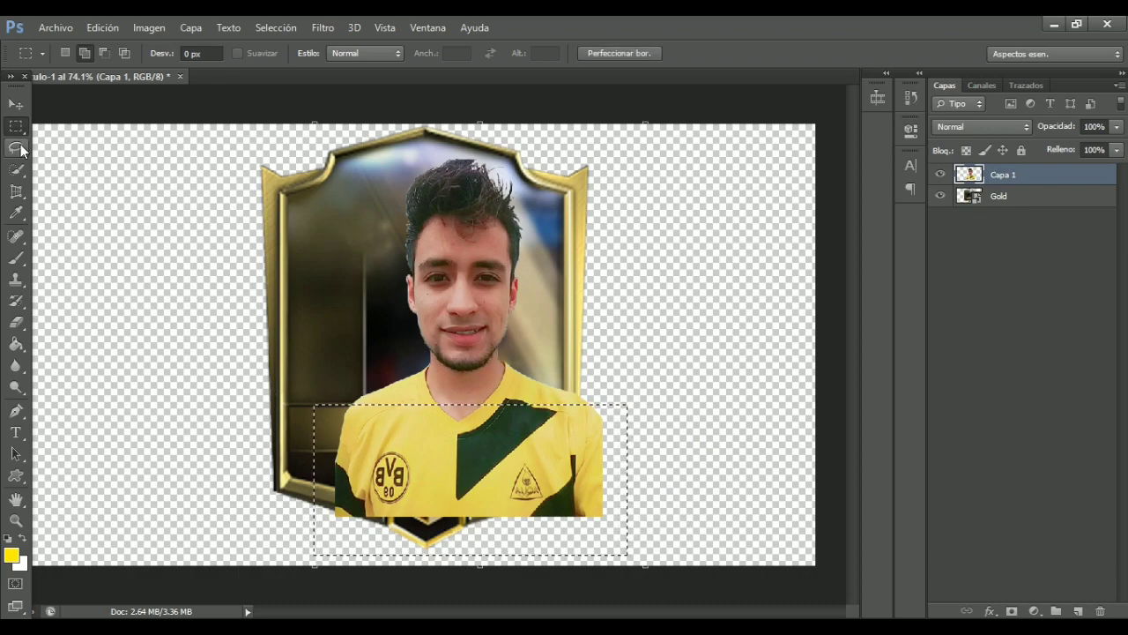
pyautogui.click(16, 323)
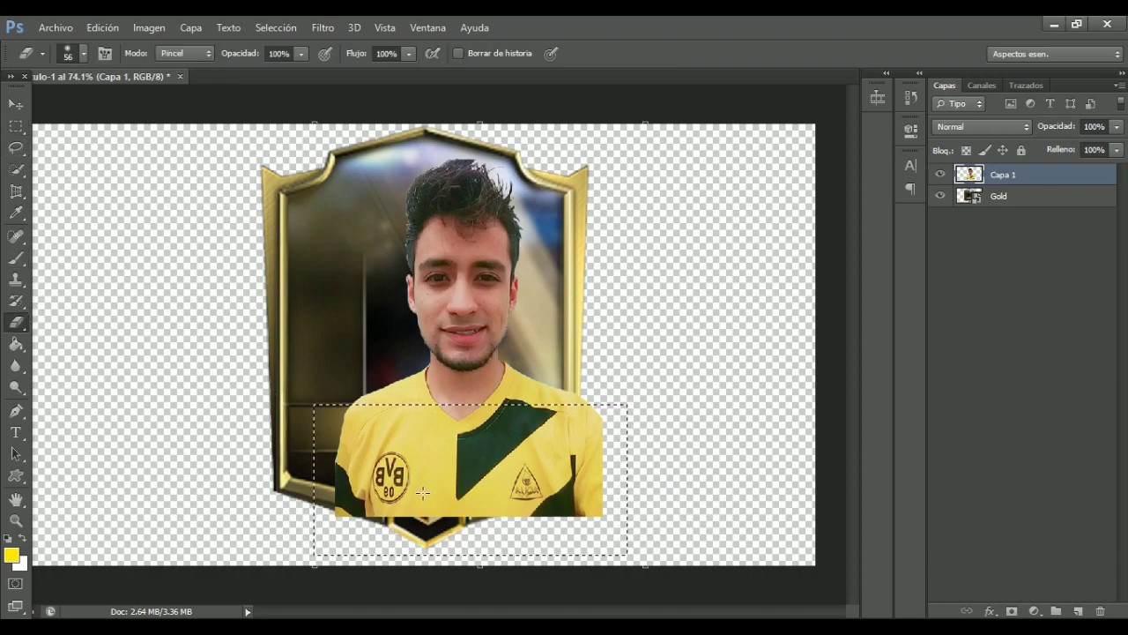
pyautogui.moveTo(423, 494)
pyautogui.mouseDown()
pyautogui.moveTo(531, 325)
pyautogui.moveTo(441, 476)
pyautogui.moveTo(657, 425)
pyautogui.moveTo(374, 521)
pyautogui.moveTo(466, 483)
pyautogui.mouseUp()
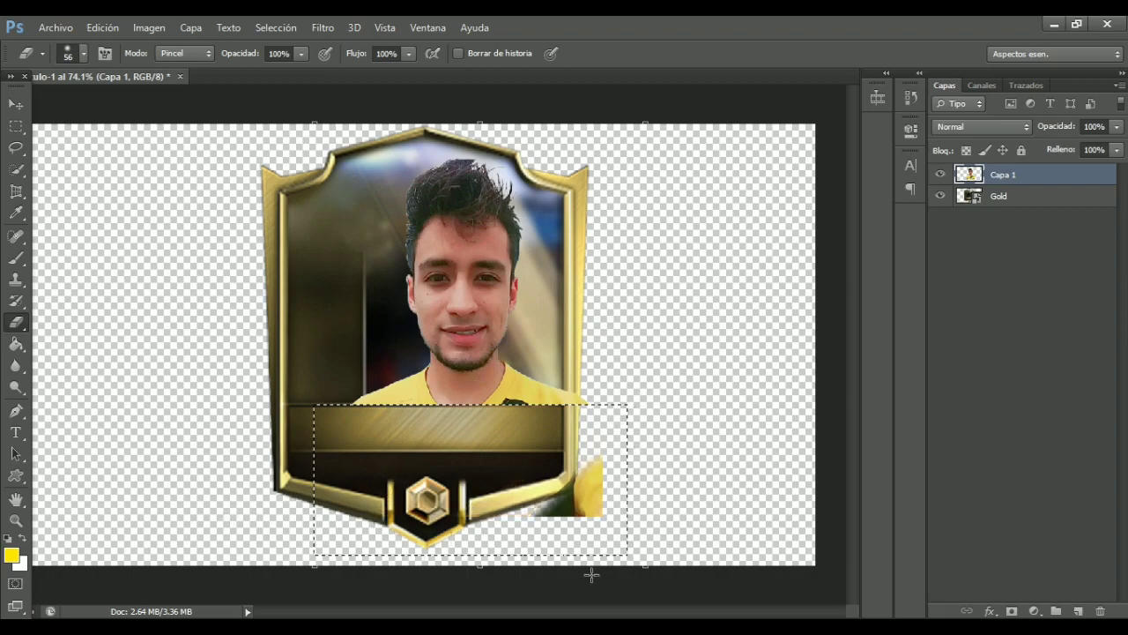
pyautogui.moveTo(590, 572)
pyautogui.mouseDown()
pyautogui.moveTo(650, 388)
pyautogui.moveTo(545, 533)
pyautogui.mouseUp()
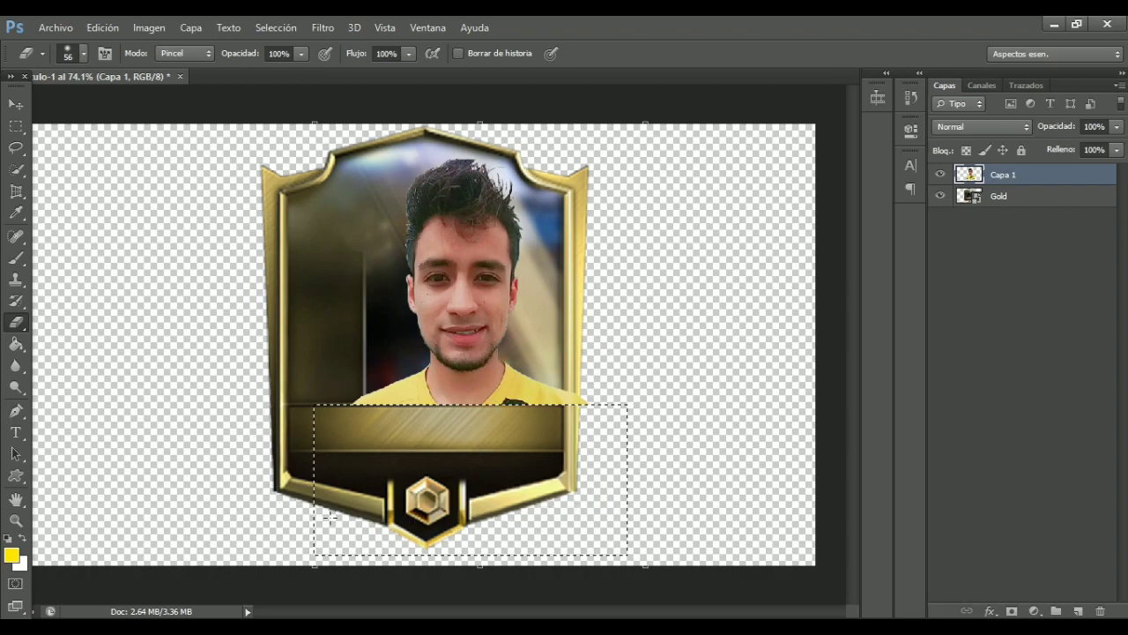
pyautogui.hotkey('ctrl', 'd')
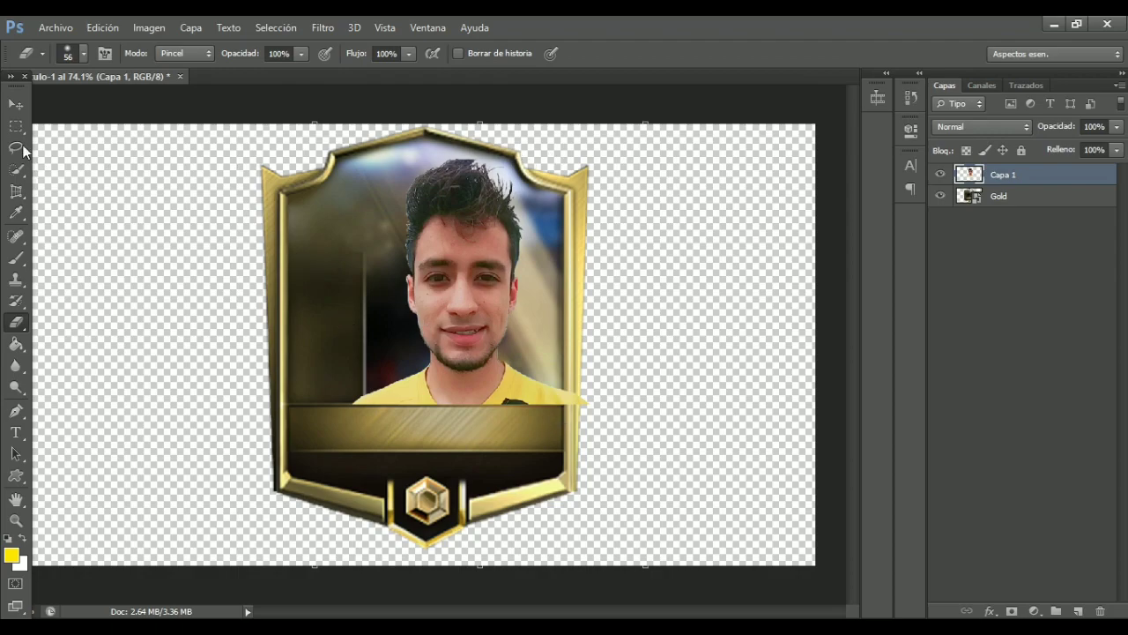
# Shrink the Capa 1 photo to about 85% from its top-right corner.
pyautogui.click(14, 106)
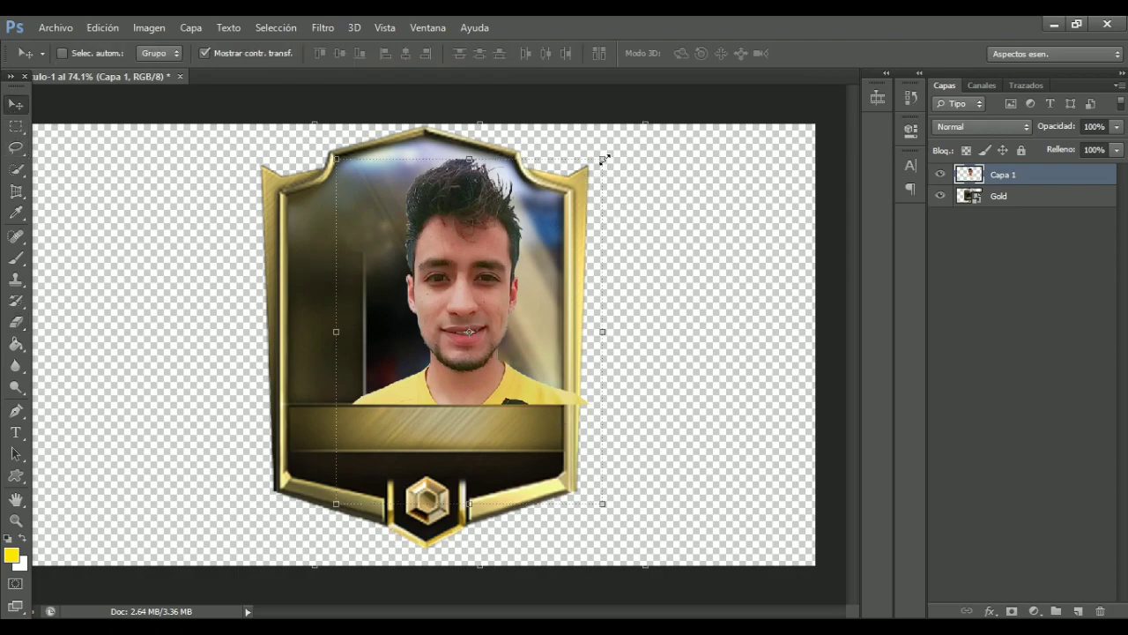
pyautogui.moveTo(603, 159); pyautogui.dragTo(580, 185)
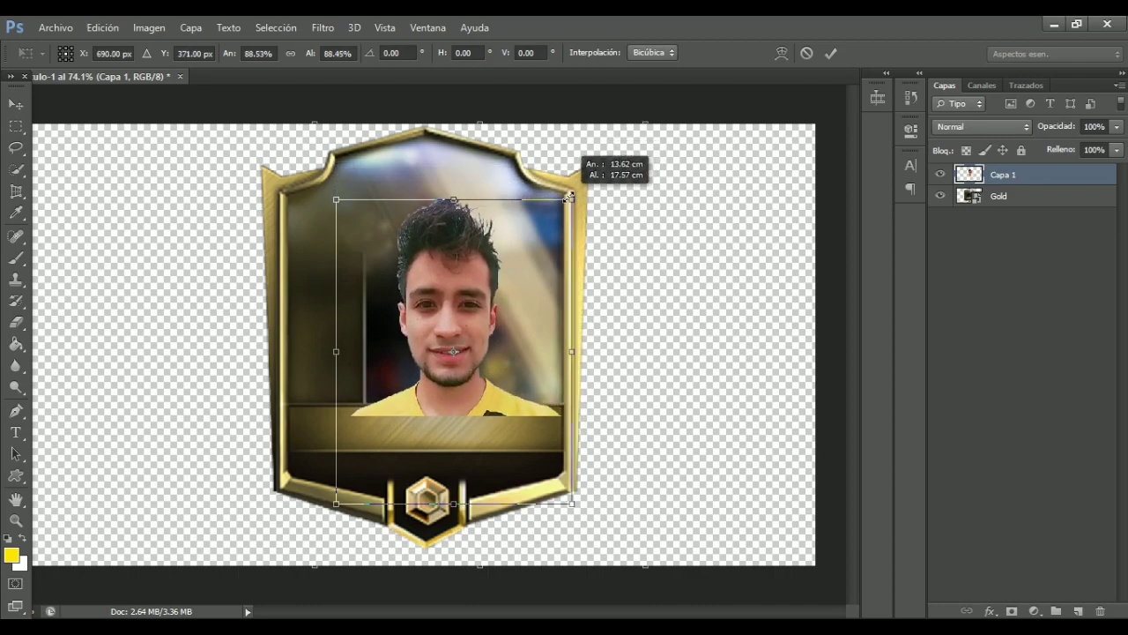
pyautogui.moveTo(580, 185); pyautogui.dragTo(573, 199)
pyautogui.moveTo(544, 361)
pyautogui.mouseDown()
pyautogui.moveTo(558, 339)
pyautogui.moveTo(547, 340)
pyautogui.mouseUp()
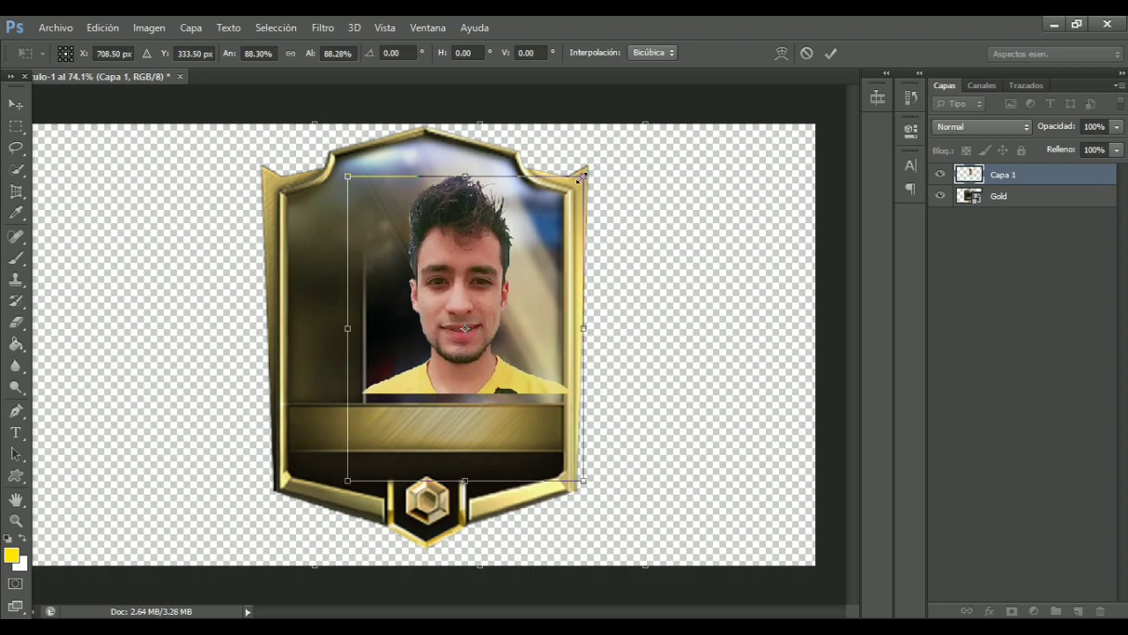
pyautogui.moveTo(584, 176); pyautogui.dragTo(575, 188)
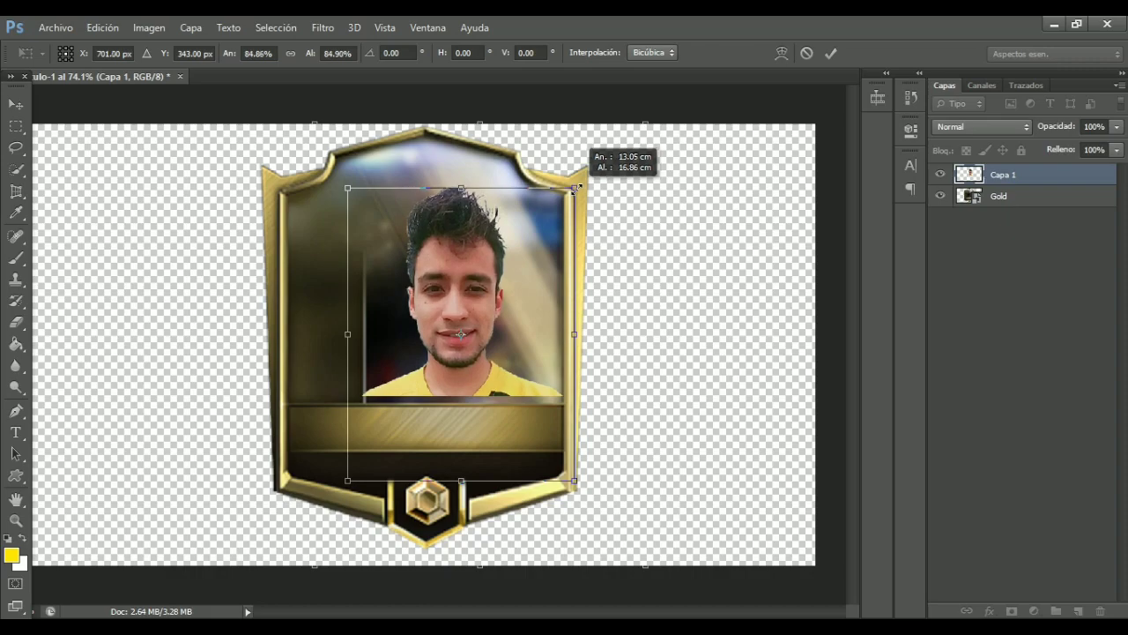
# Nudge the photo into place above the name banner and apply the transform.
pyautogui.press('Down')
pyautogui.press('Down')
pyautogui.press('Down')
pyautogui.press('Down')
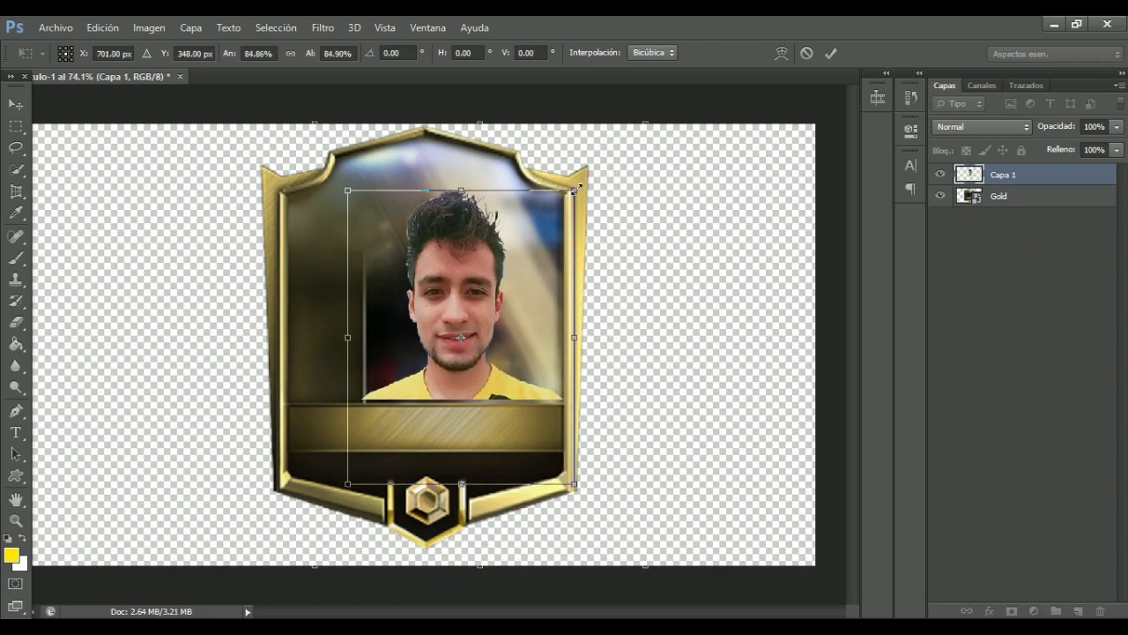
pyautogui.press('Down')
pyautogui.press('Down')
pyautogui.press('Down')
pyautogui.press('Down')
pyautogui.press('Right')
pyautogui.press('Down')
pyautogui.press('Down')
pyautogui.press('Down')
pyautogui.press('Down')
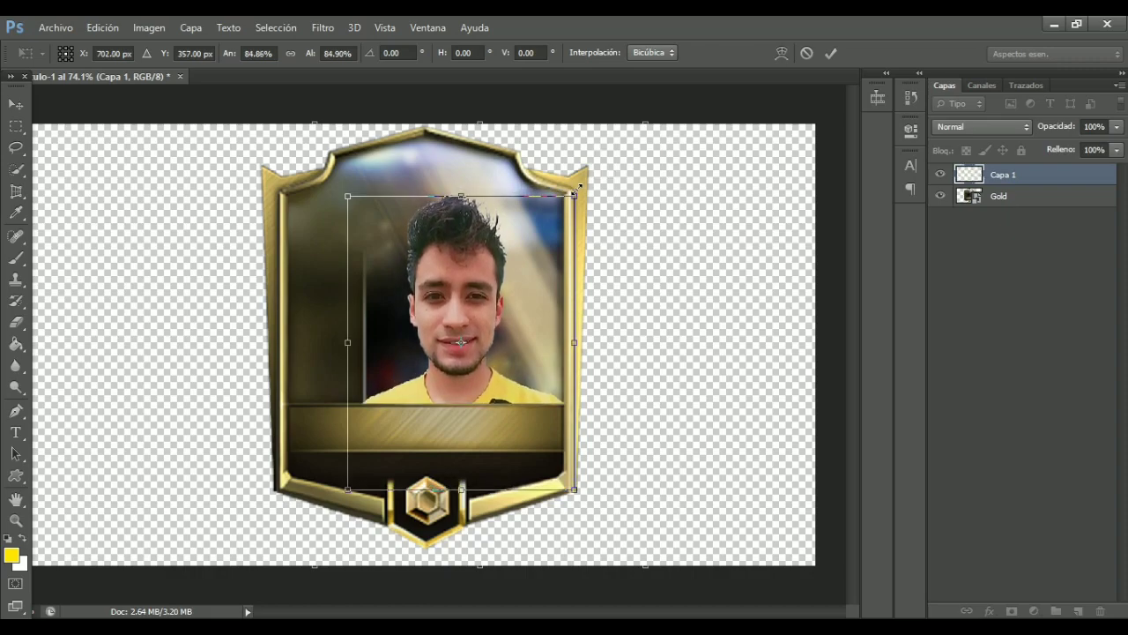
pyautogui.press('Down')
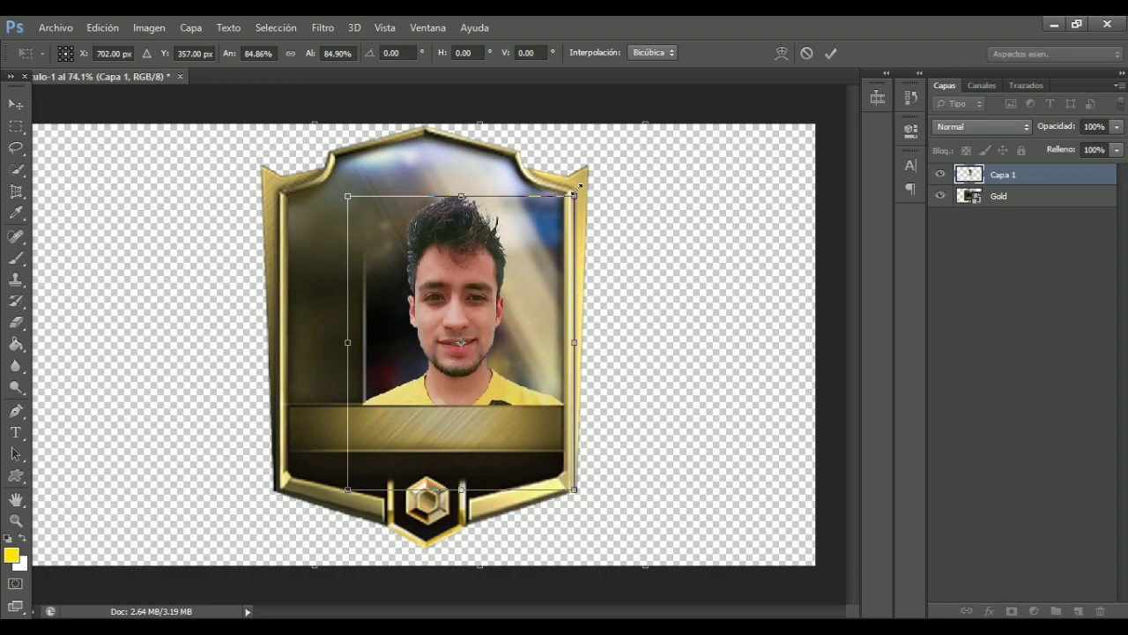
pyautogui.press('Up')
pyautogui.press('Up')
pyautogui.press('Up')
pyautogui.press('Up')
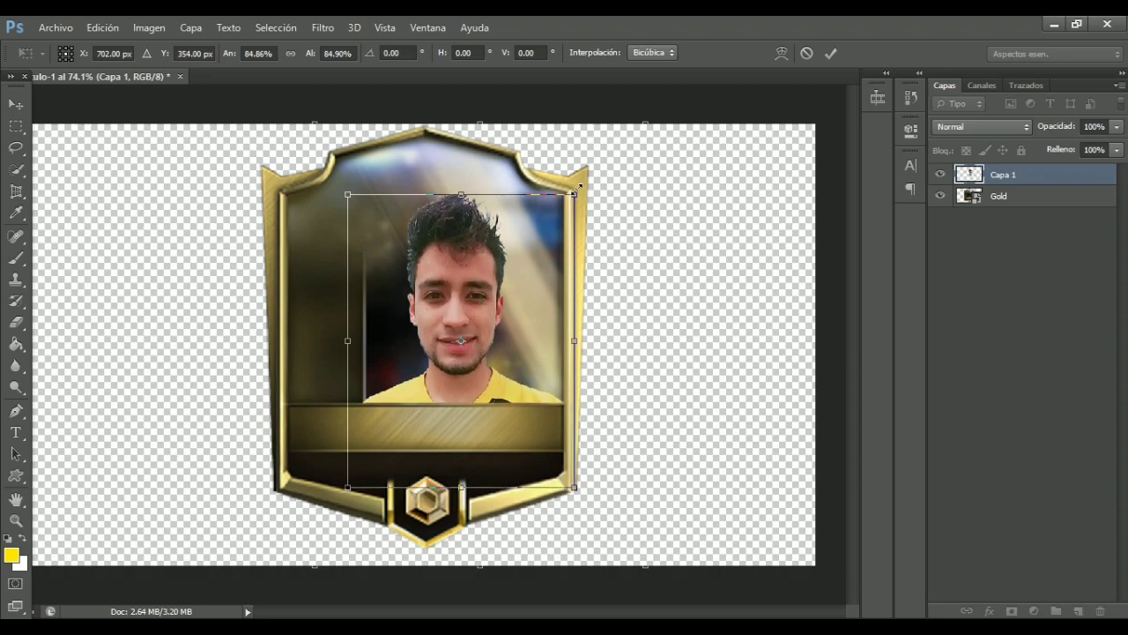
pyautogui.press('Up')
pyautogui.press('Up')
pyautogui.press('Down')
pyautogui.press('Down')
pyautogui.press('Down')
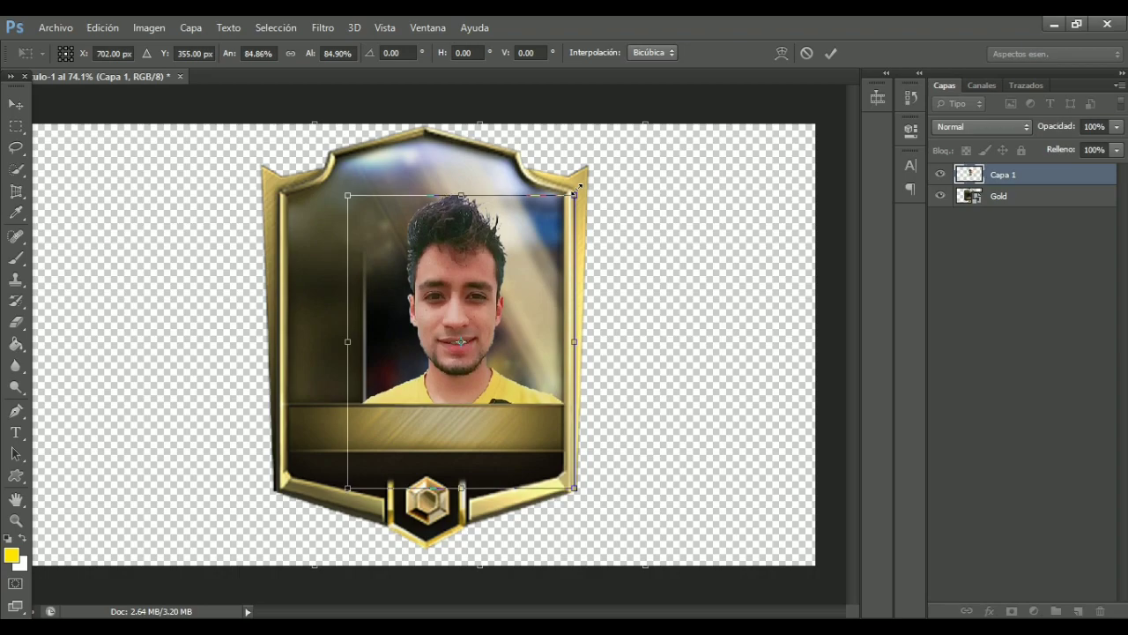
pyautogui.press('Return')
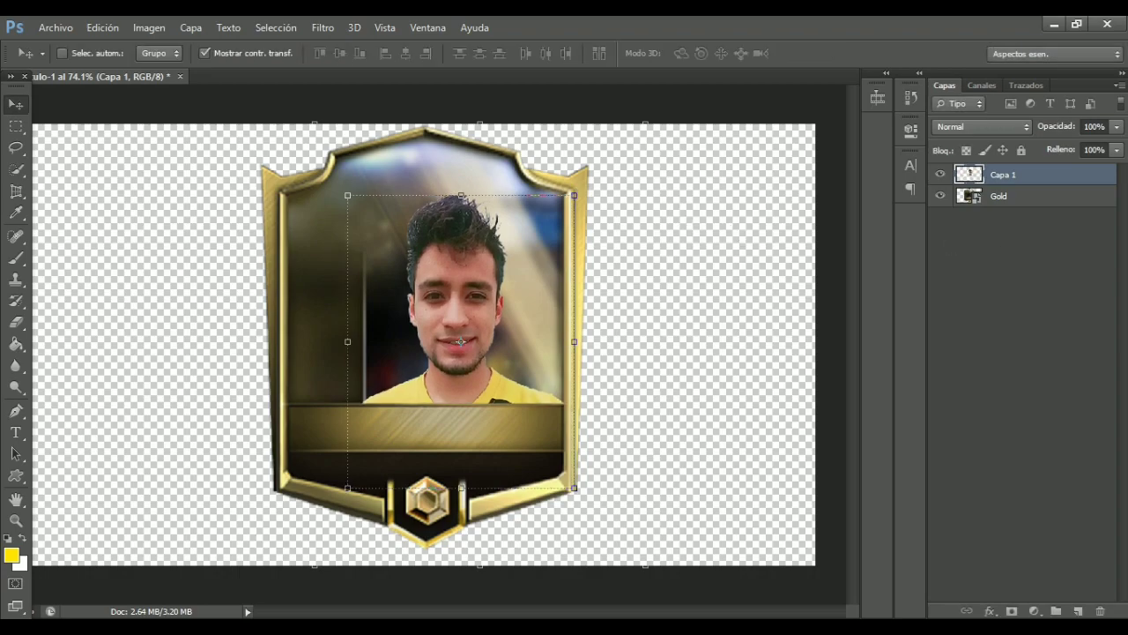
pyautogui.click(1053, 318)
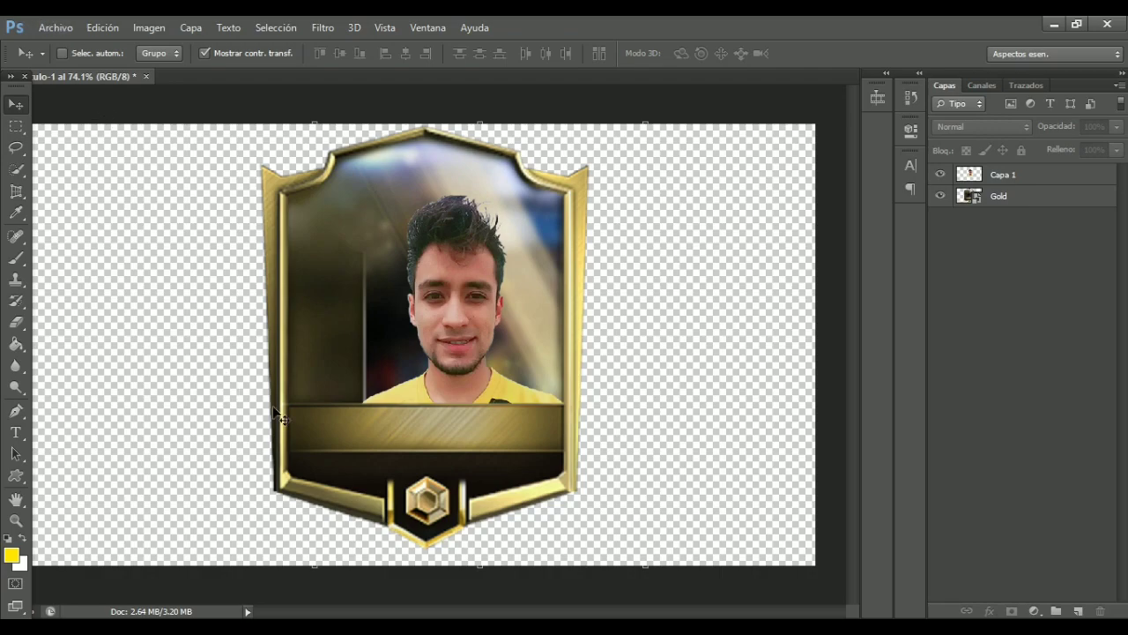
# Type the player's name in white 24 pt Knul on the gold banner and commit it.
pyautogui.click(16, 432)
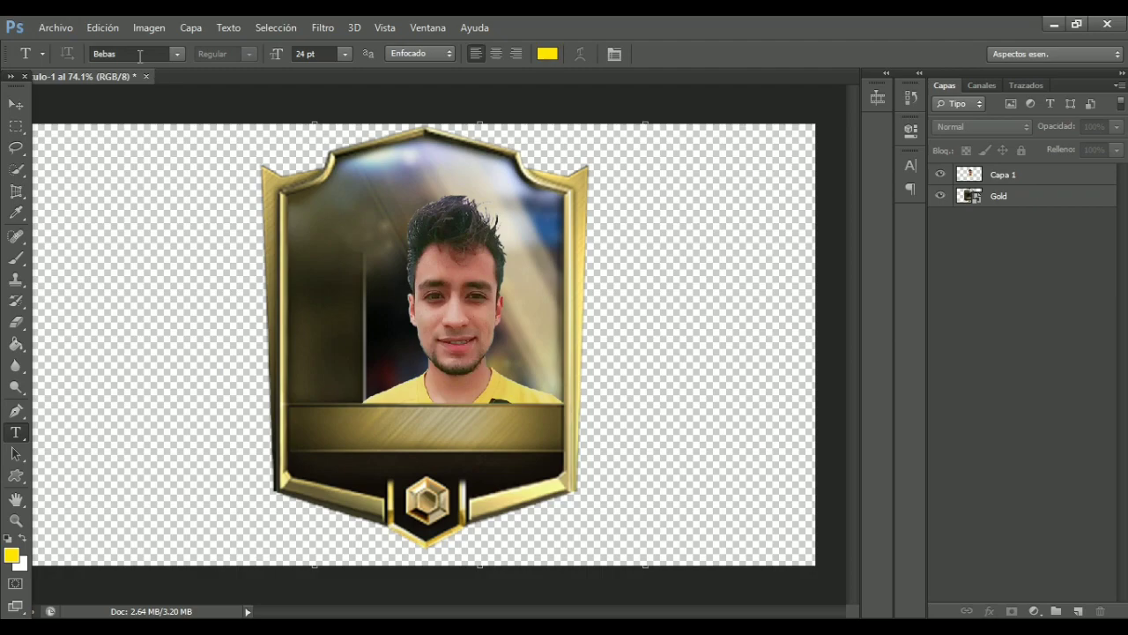
pyautogui.click(139, 55)
pyautogui.click(176, 55)
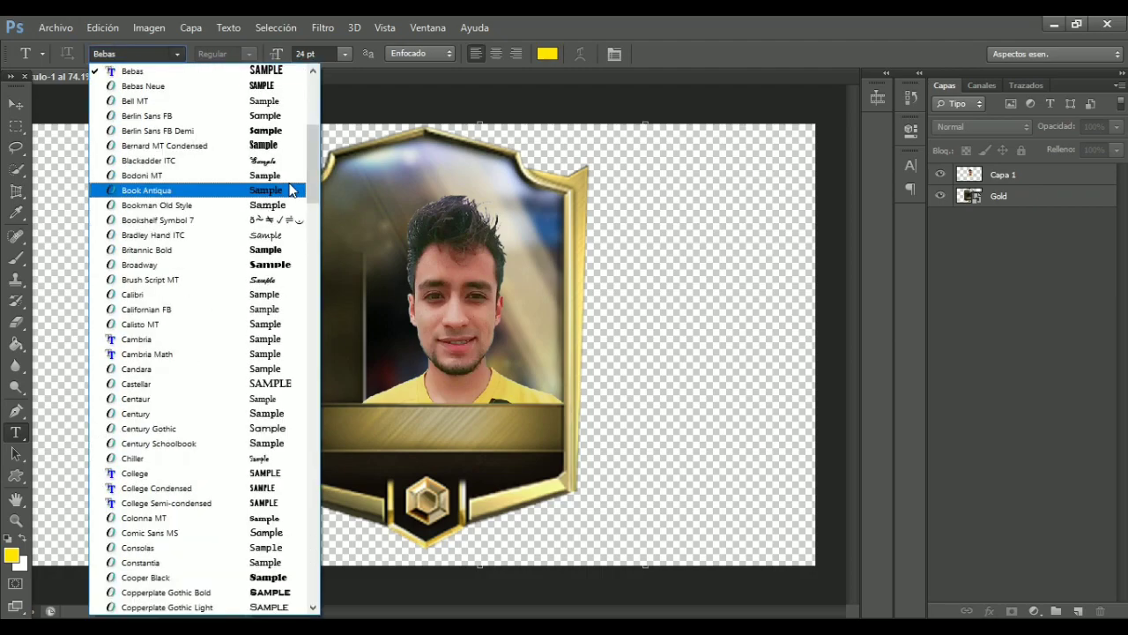
pyautogui.scroll(7, 313, 124)
pyautogui.click(360, 435)
pyautogui.write('ABRA')
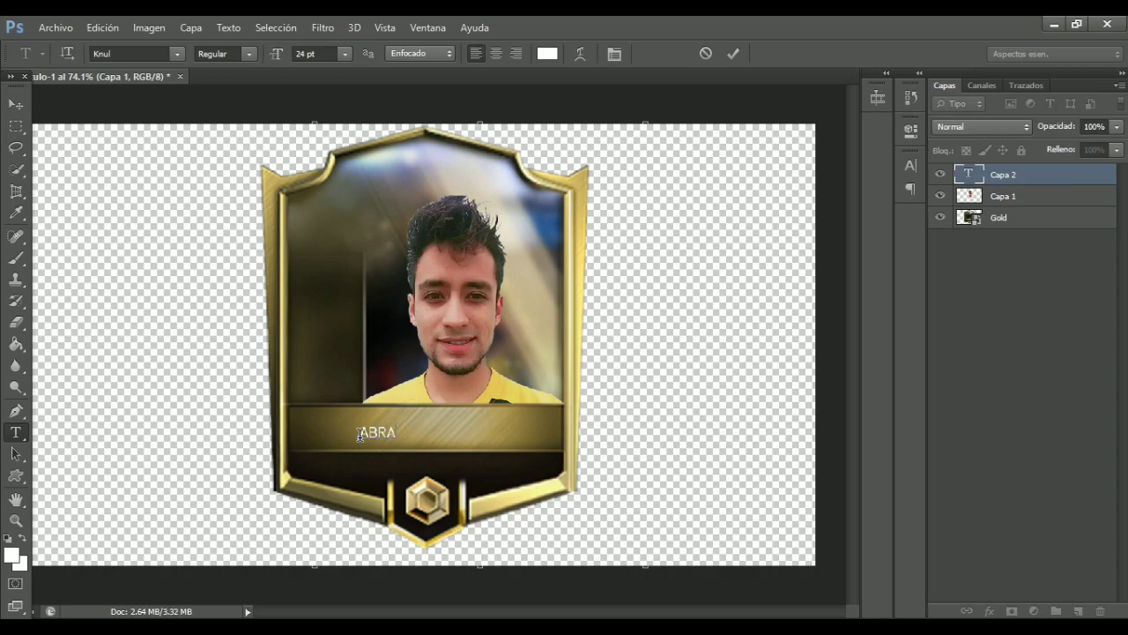
pyautogui.write('HAM')
pyautogui.click(735, 54)
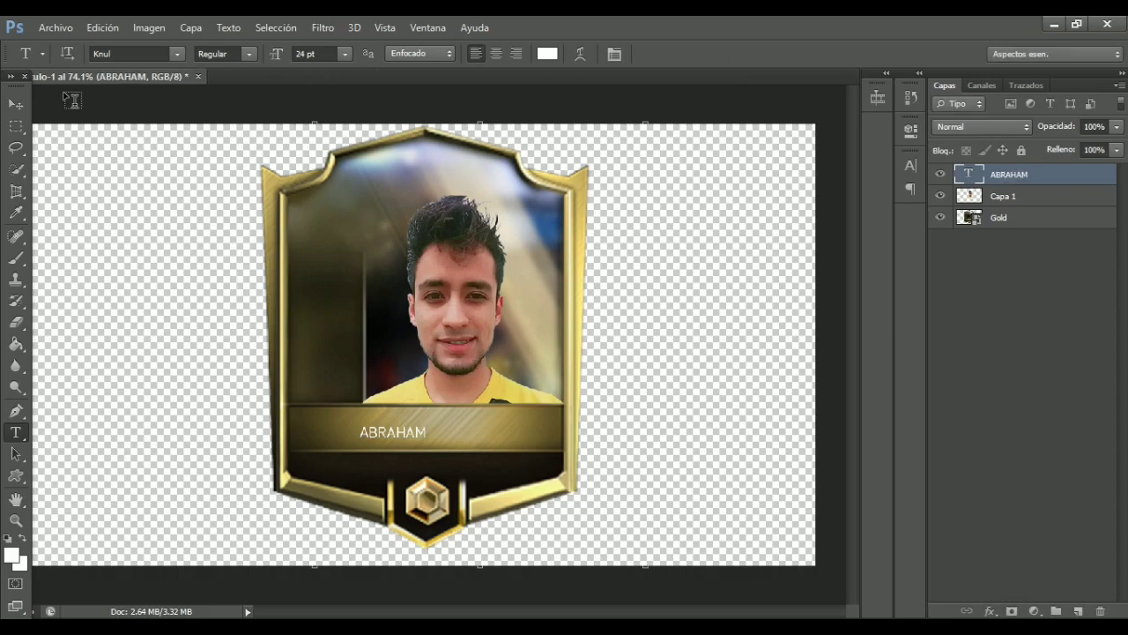
pyautogui.click(16, 105)
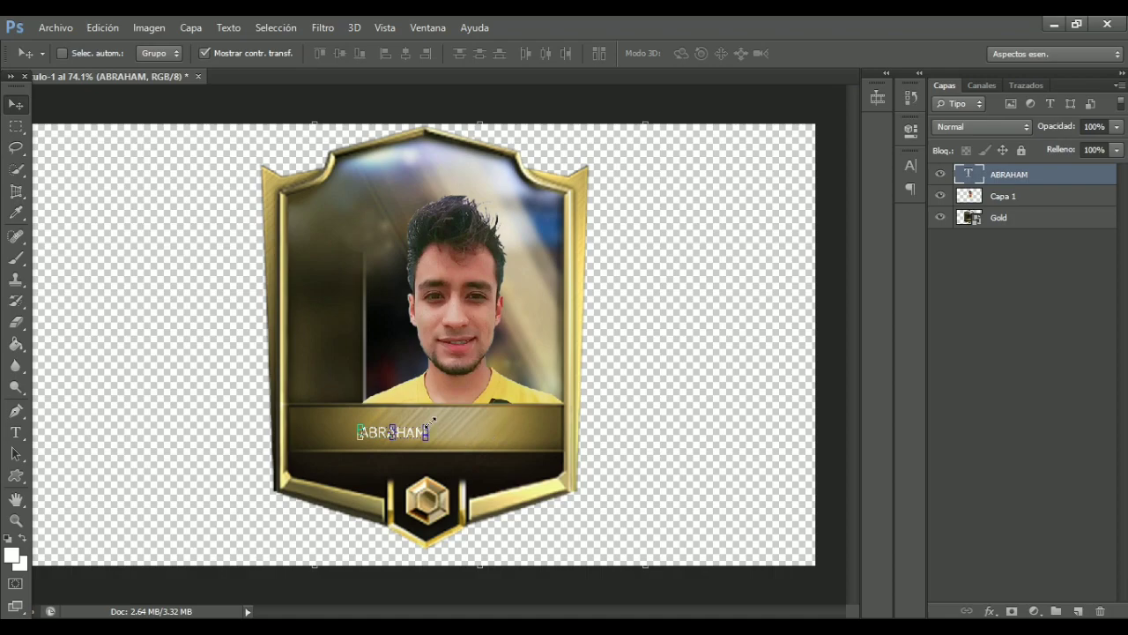
# Enlarge the name text to fill the banner and nudge it left and down.
pyautogui.hotkey('ctrl', 't')
pyautogui.moveTo(430, 422)
pyautogui.mouseDown()
pyautogui.moveTo(515, 385)
pyautogui.moveTo(520, 402)
pyautogui.moveTo(490, 434)
pyautogui.mouseUp()
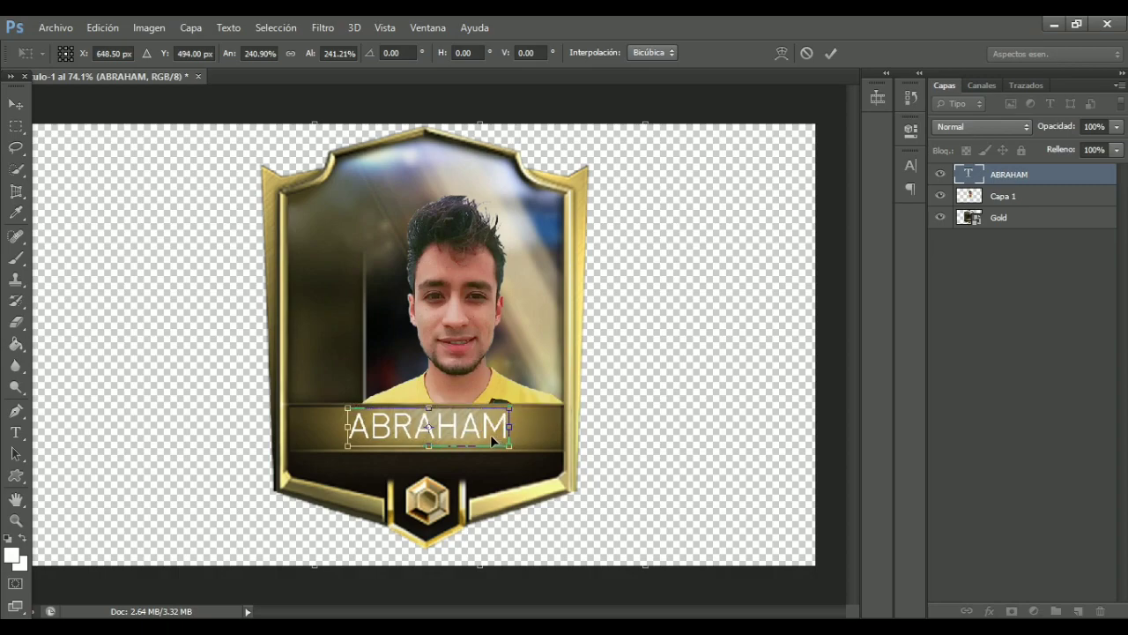
pyautogui.press('Down')
pyautogui.press('Down')
pyautogui.press('Down')
pyautogui.press('Left')
pyautogui.press('Left')
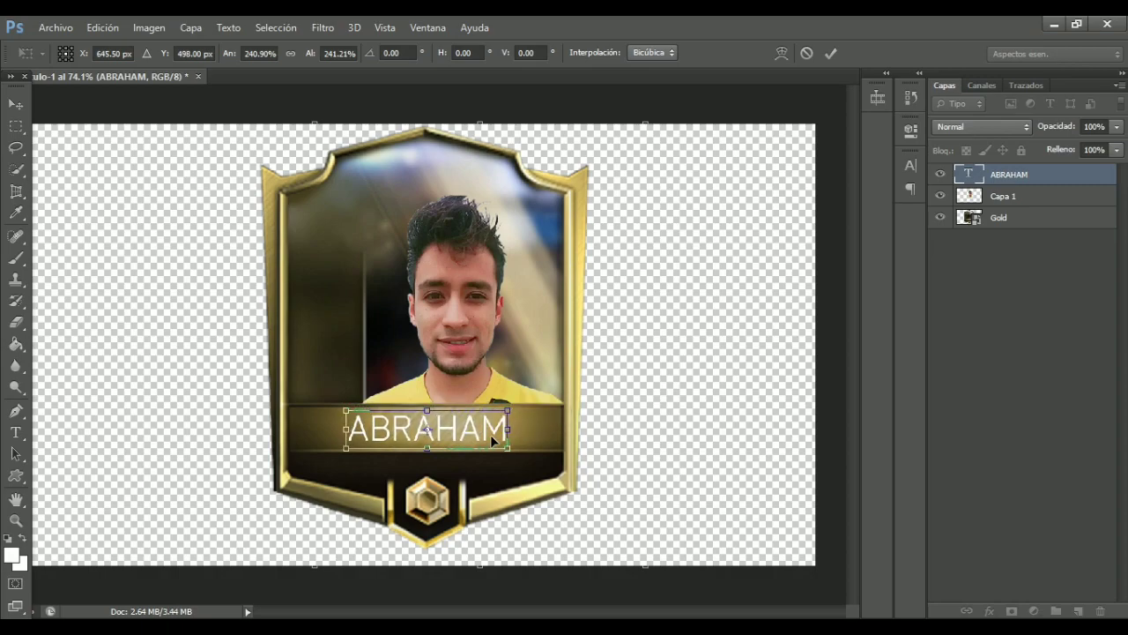
pyautogui.press('Left')
pyautogui.press('Return')
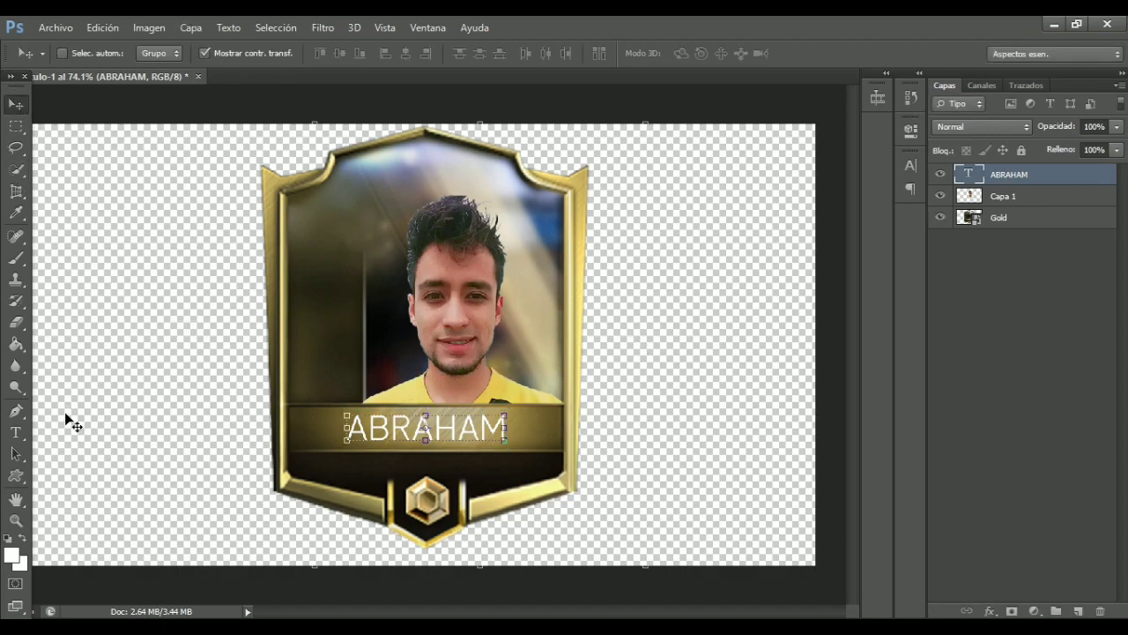
# Set the name's font weight to Knul Medium and commit the change.
pyautogui.click(16, 432)
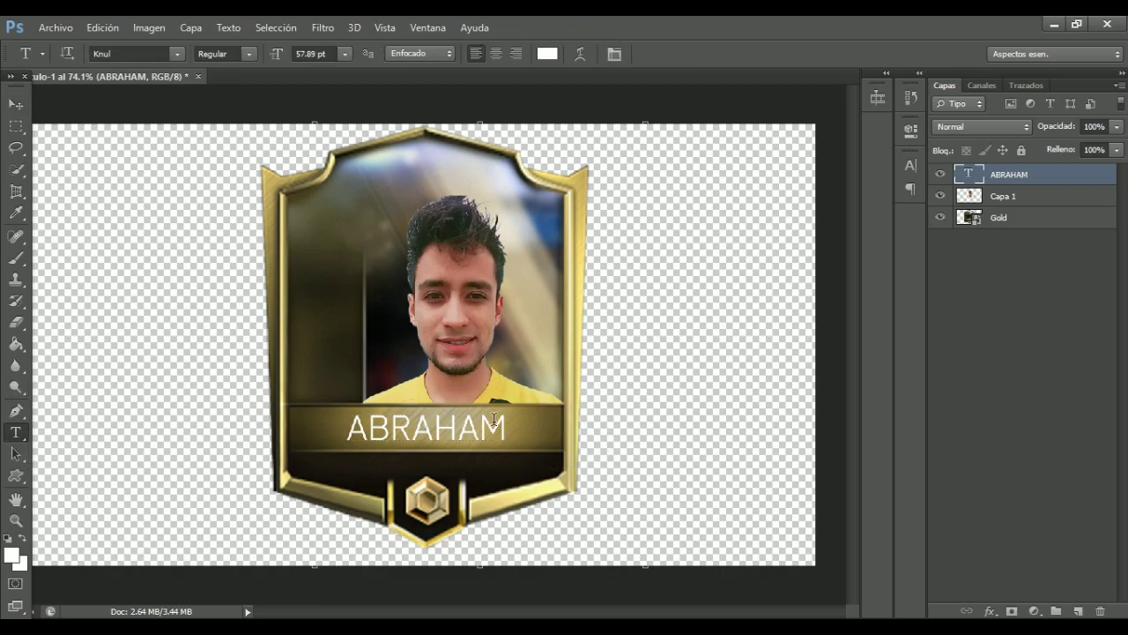
pyautogui.moveTo(503, 426); pyautogui.dragTo(346, 429)
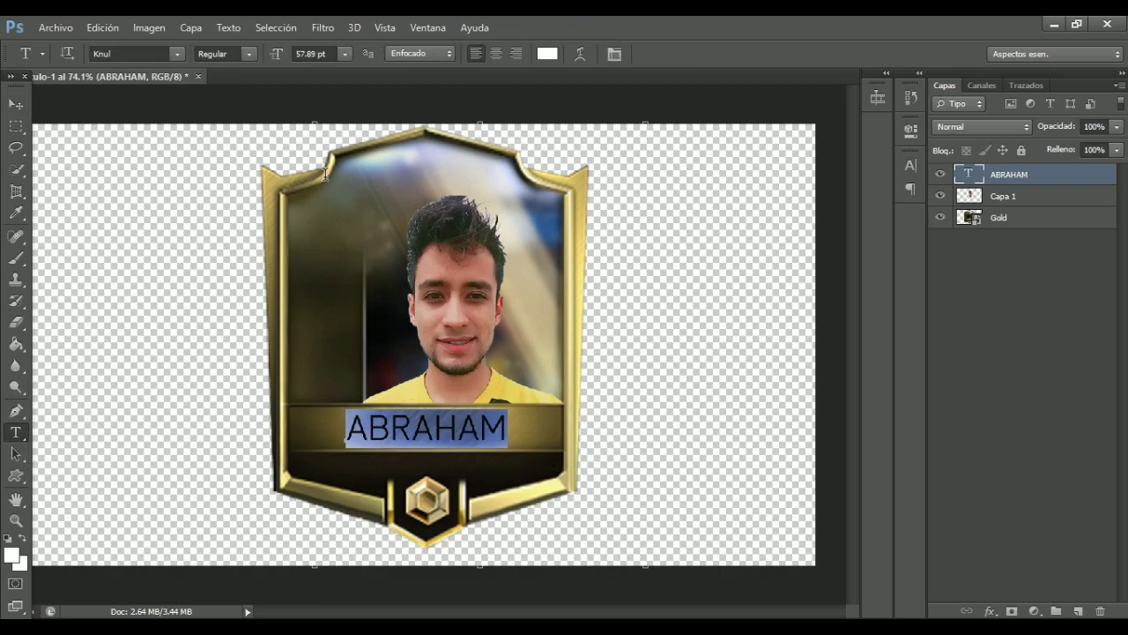
pyautogui.click(250, 53)
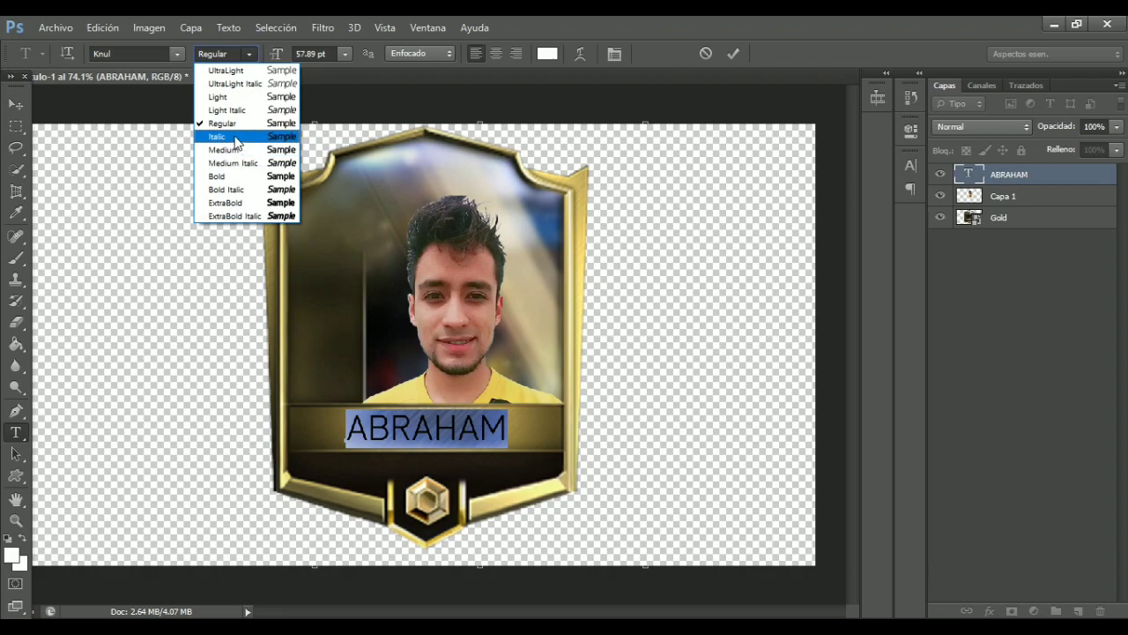
pyautogui.click(220, 149)
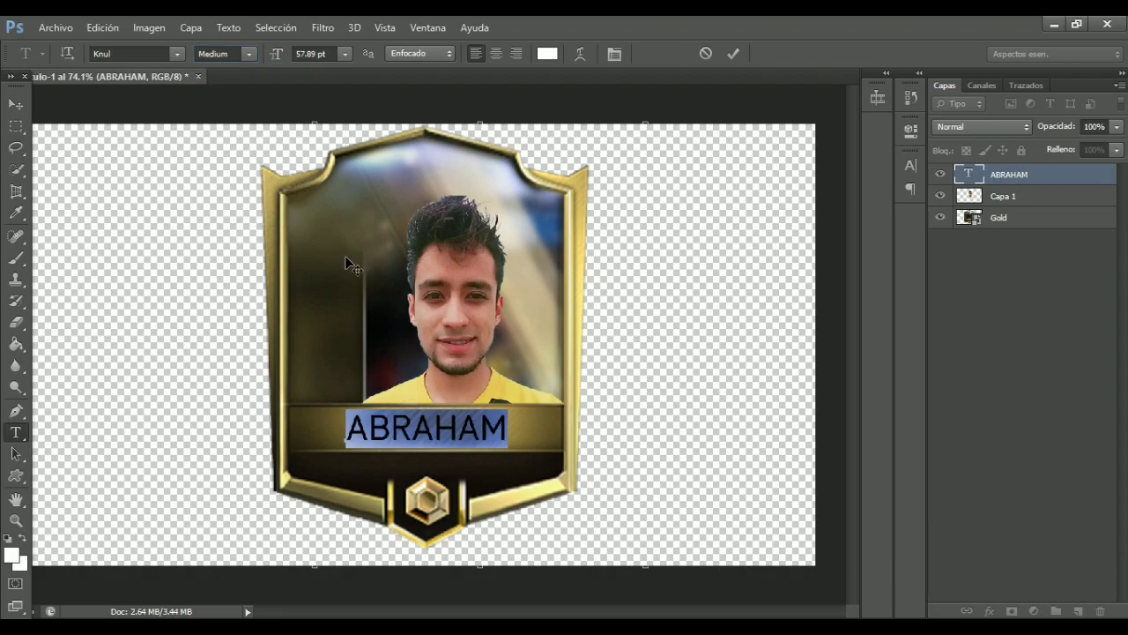
pyautogui.click(447, 423)
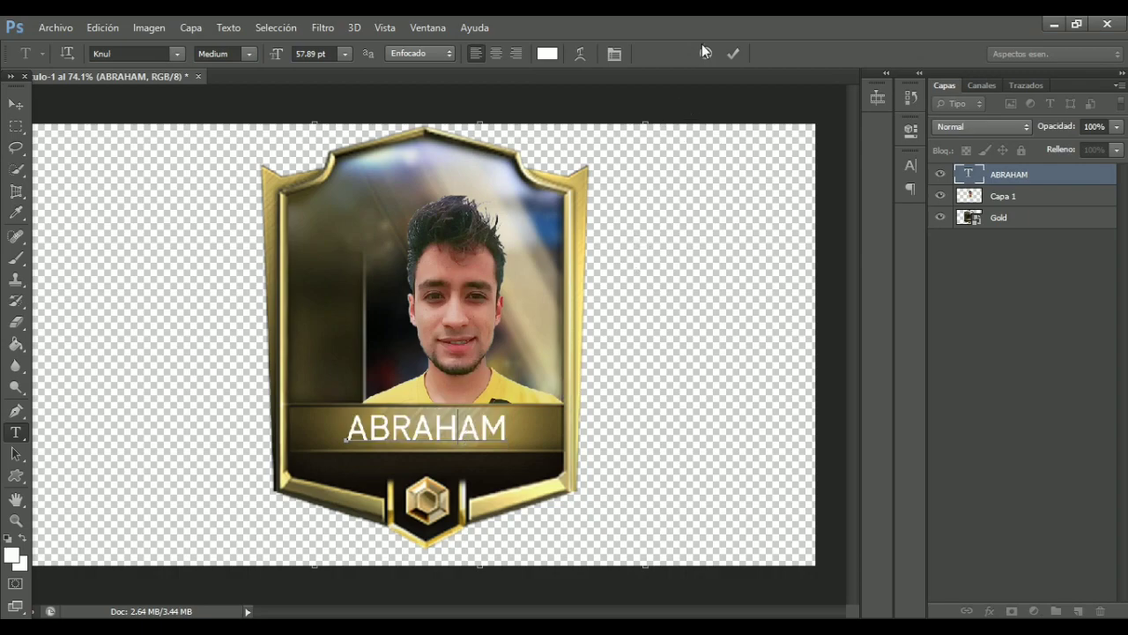
pyautogui.click(734, 53)
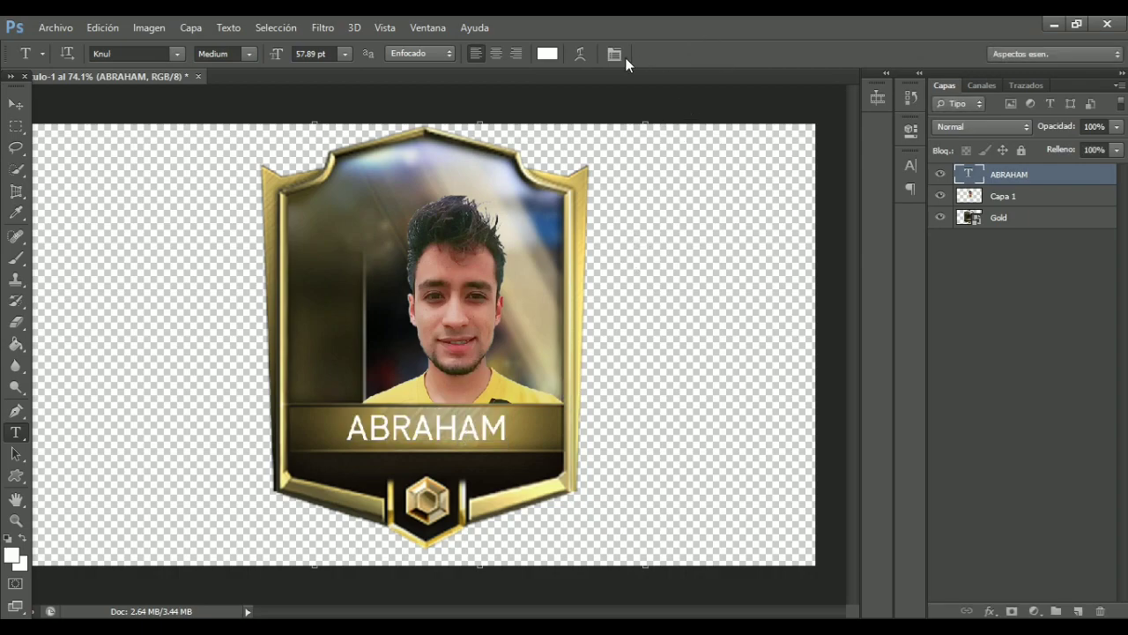
pyautogui.click(331, 257)
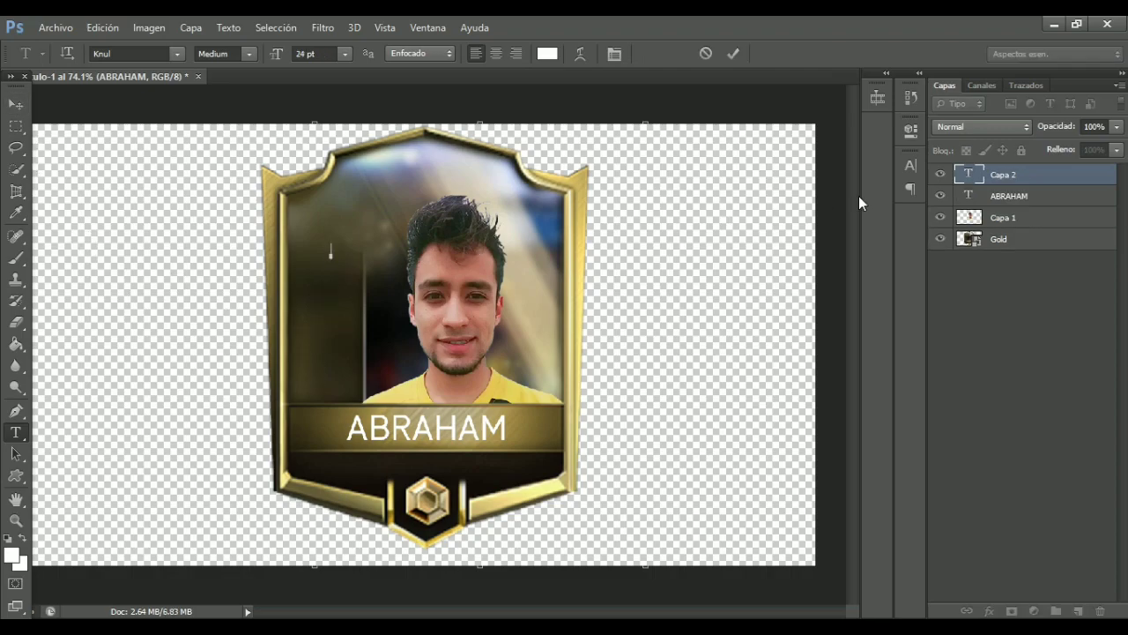
pyautogui.click(1068, 189)
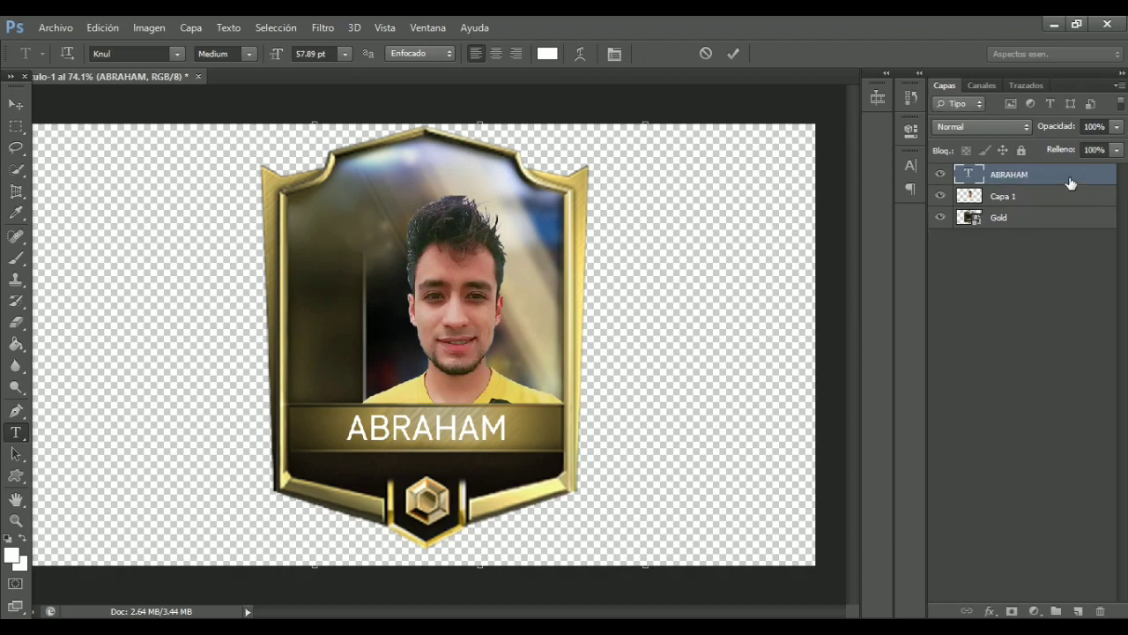
# Duplicate the name text layer and move the copy up to the card's left side.
pyautogui.hotkey('ctrl', 'j')
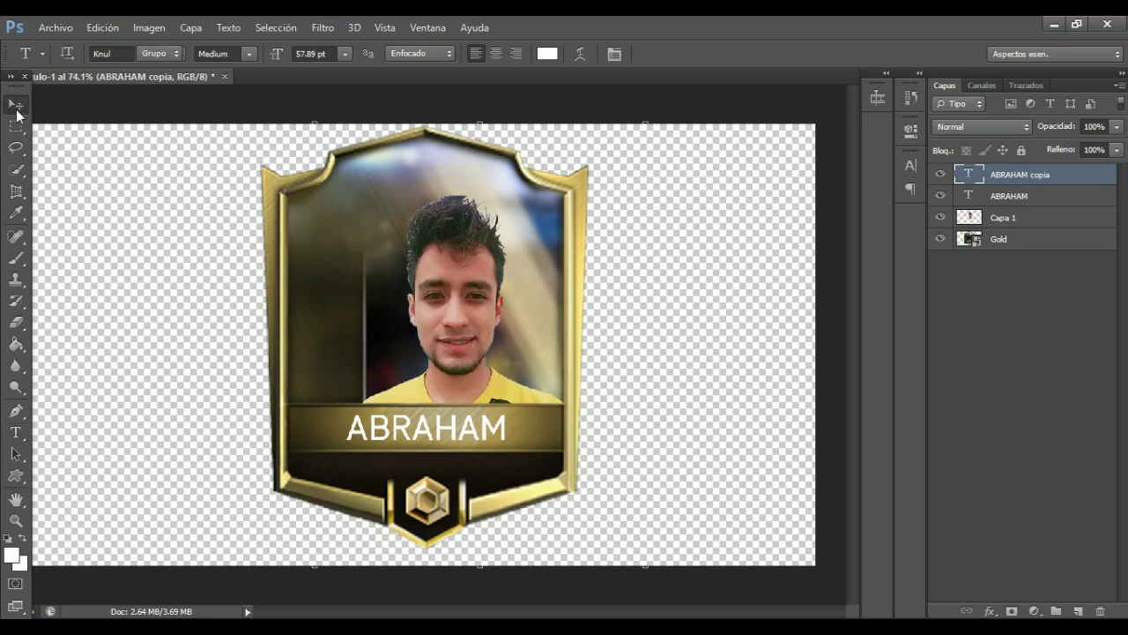
pyautogui.click(15, 106)
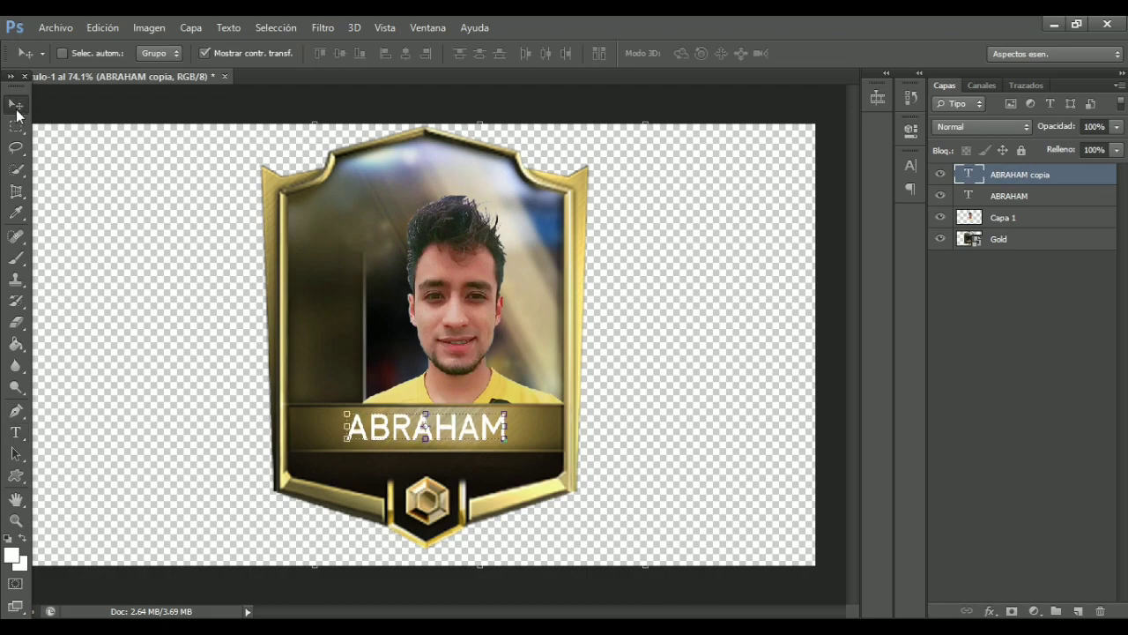
pyautogui.press('Up')
pyautogui.press('Up')
pyautogui.press('Up')
pyautogui.press('Up')
pyautogui.press('Up')
pyautogui.press('Up')
pyautogui.press('Up')
pyautogui.press('Up')
pyautogui.press('Up')
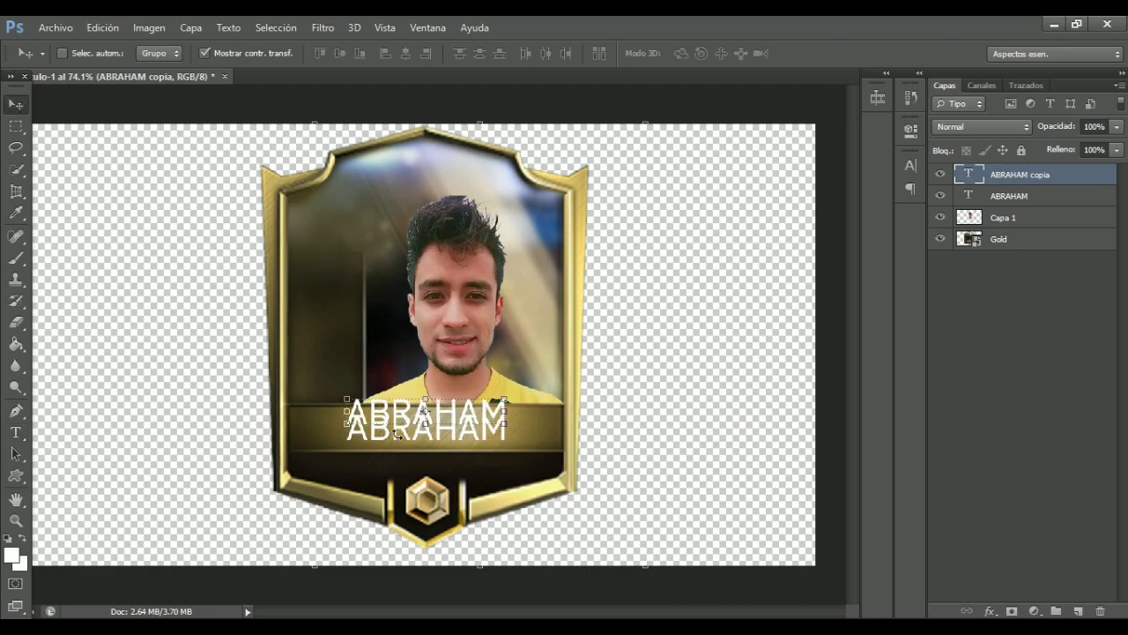
pyautogui.moveTo(405, 424); pyautogui.dragTo(331, 293)
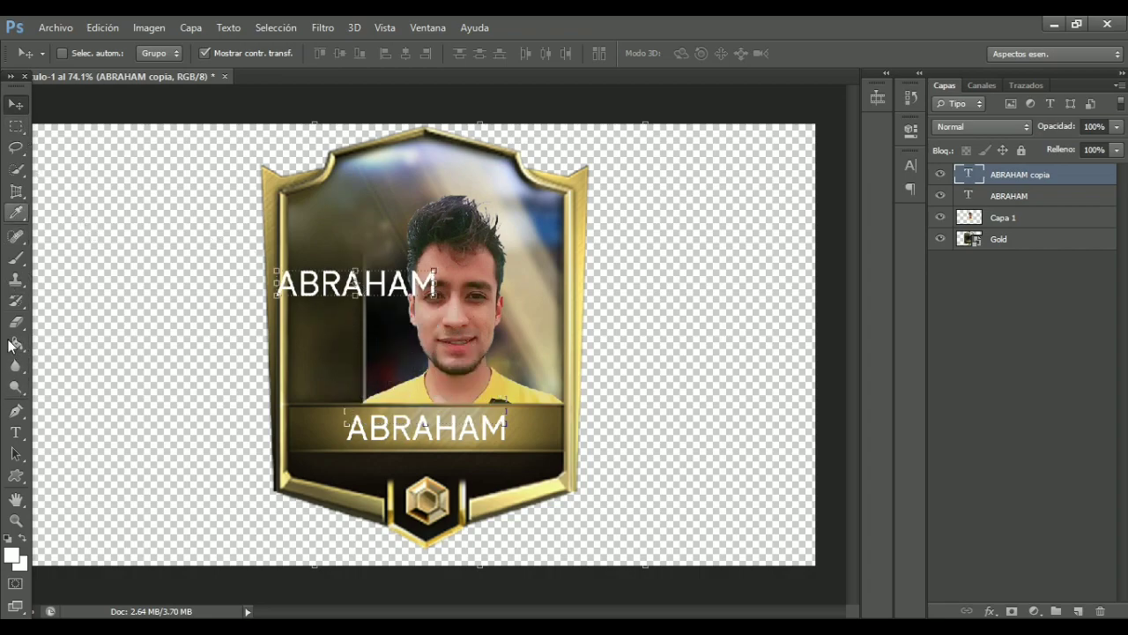
# Retype the copied text as the 77 rating and commit it.
pyautogui.click(15, 431)
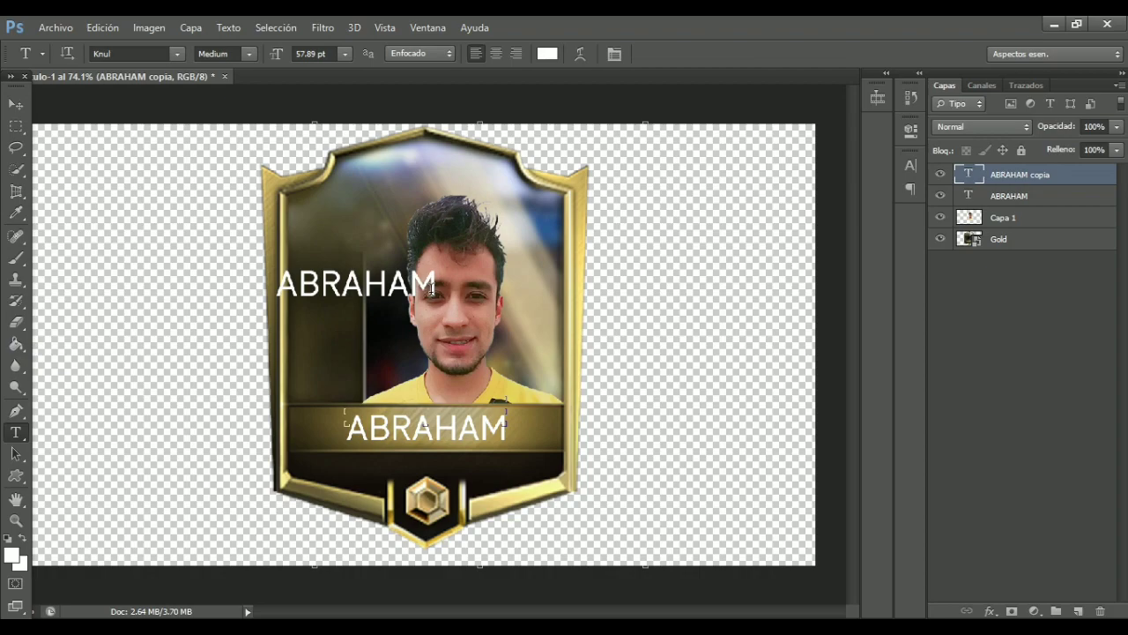
pyautogui.moveTo(434, 285); pyautogui.dragTo(251, 274)
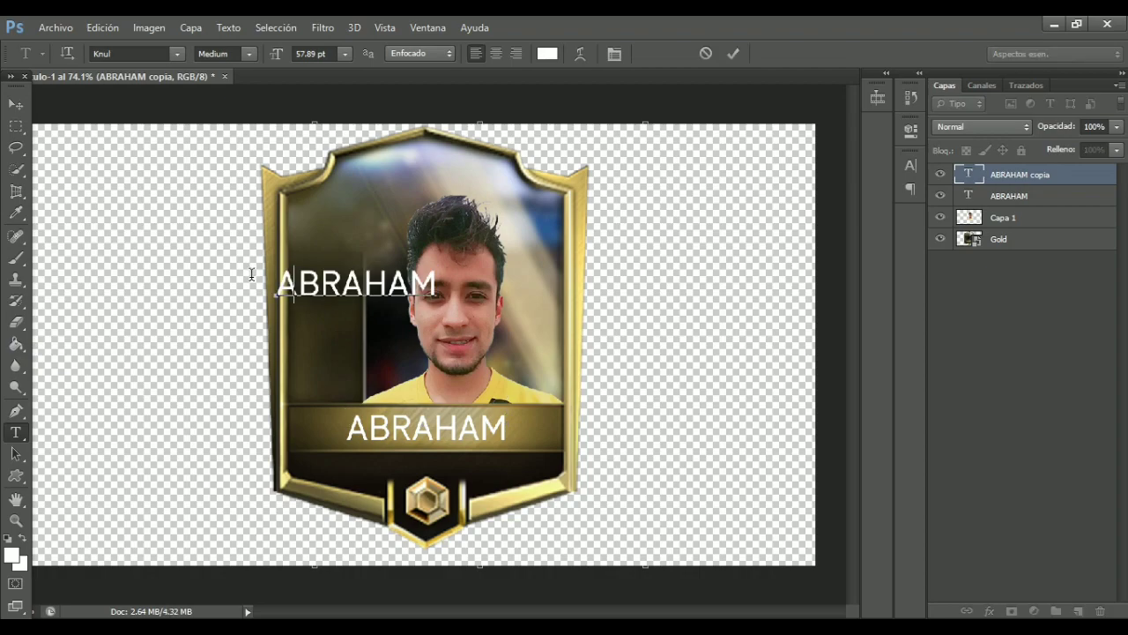
pyautogui.write('90')
pyautogui.press('BackSpace')
pyautogui.press('BackSpace')
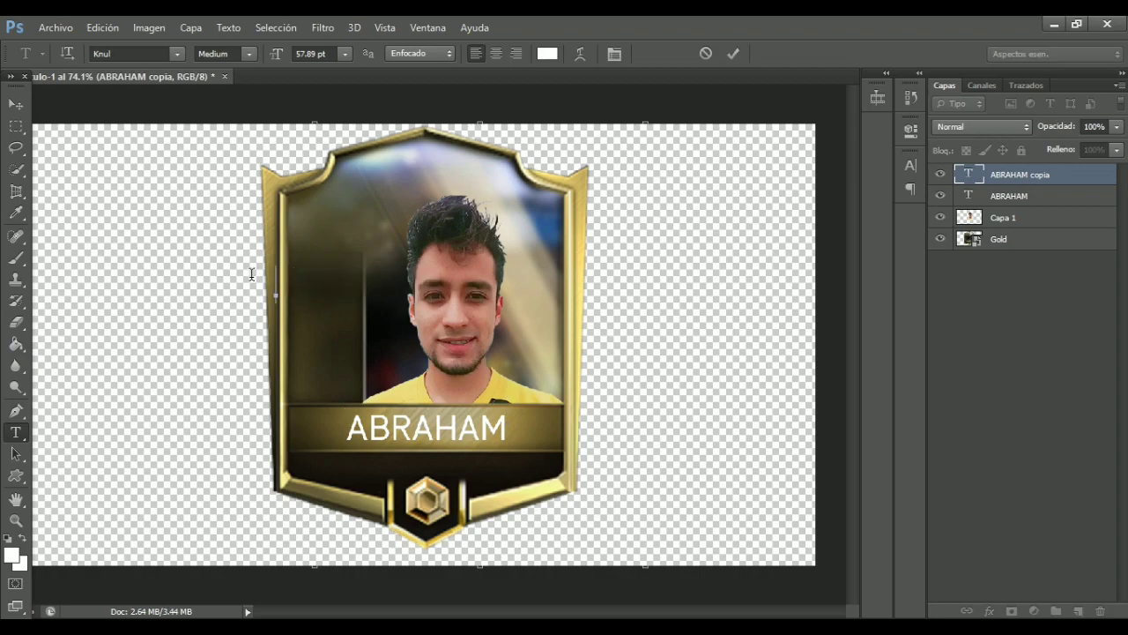
pyautogui.write('77')
pyautogui.click(739, 59)
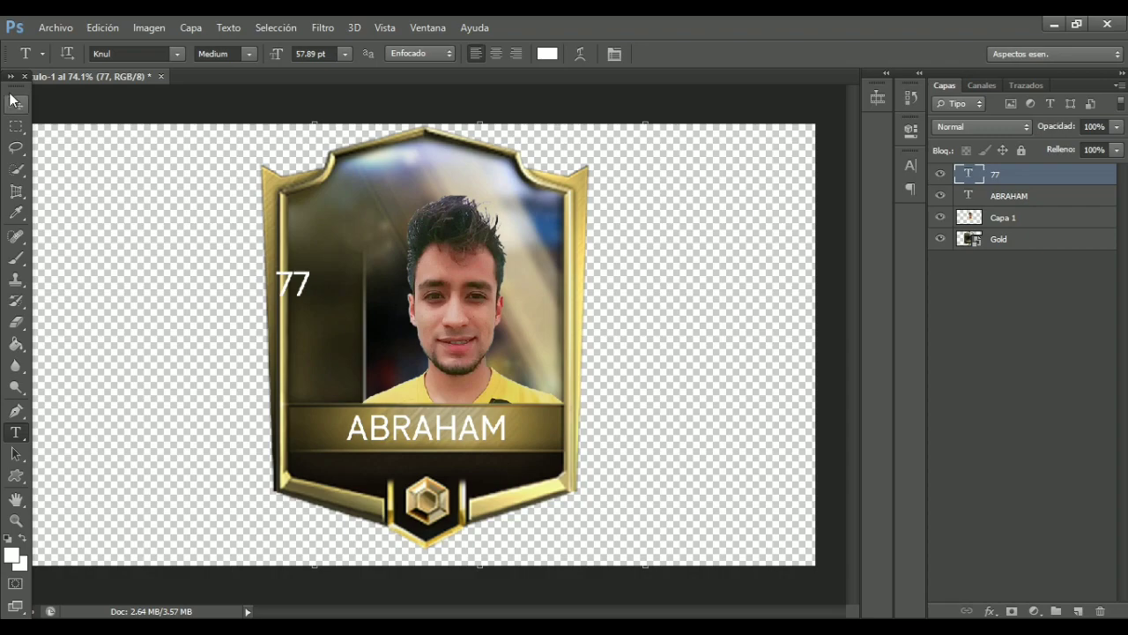
# Enlarge the 77 and nudge it into the card's upper-left corner.
pyautogui.click(15, 104)
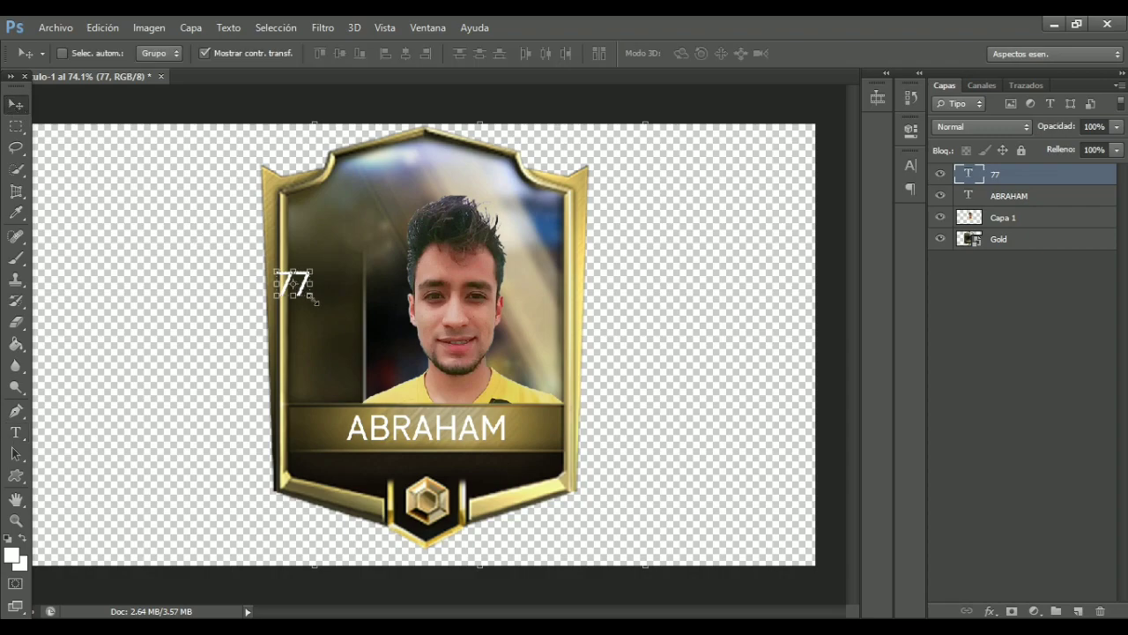
pyautogui.moveTo(314, 300)
pyautogui.mouseDown()
pyautogui.moveTo(372, 338)
pyautogui.moveTo(357, 328)
pyautogui.moveTo(355, 252)
pyautogui.mouseUp()
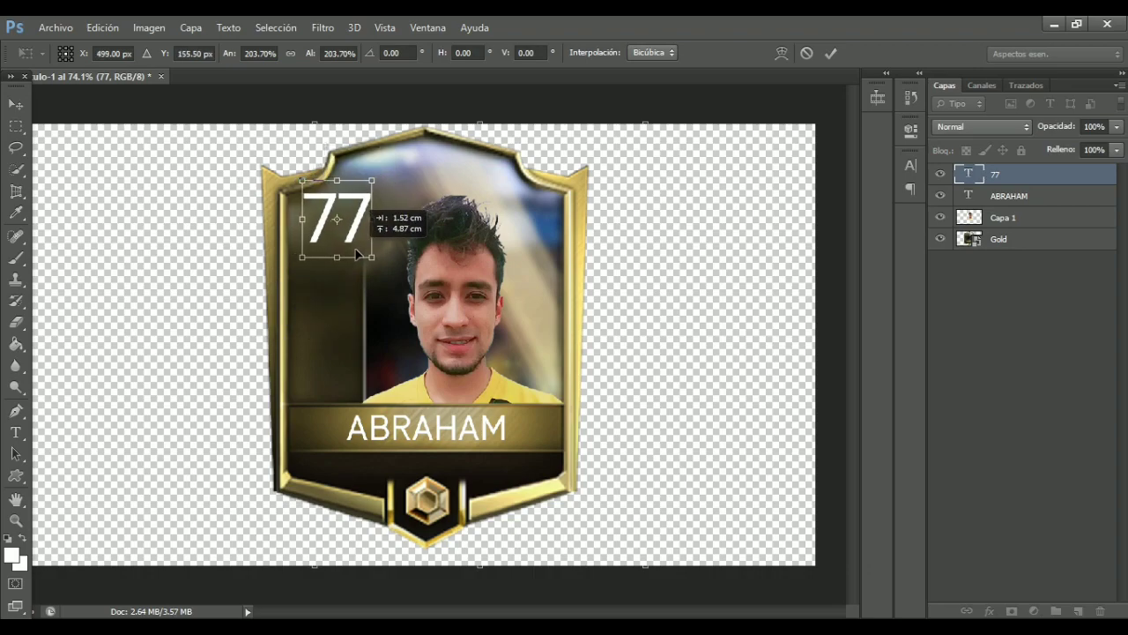
pyautogui.moveTo(356, 253); pyautogui.dragTo(355, 253)
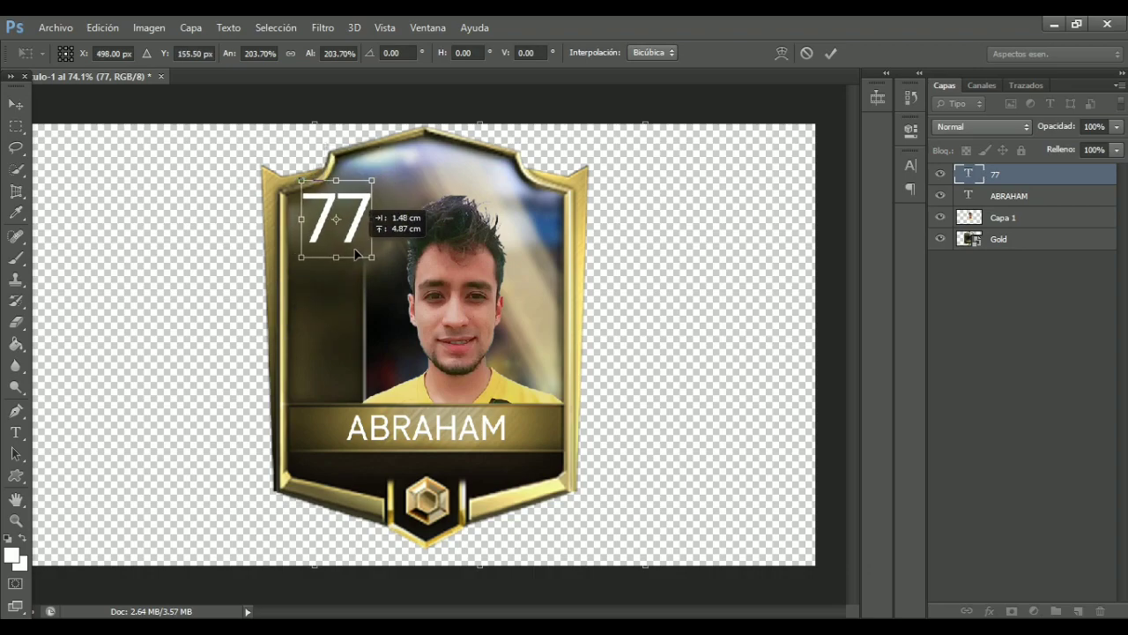
pyautogui.press('Return')
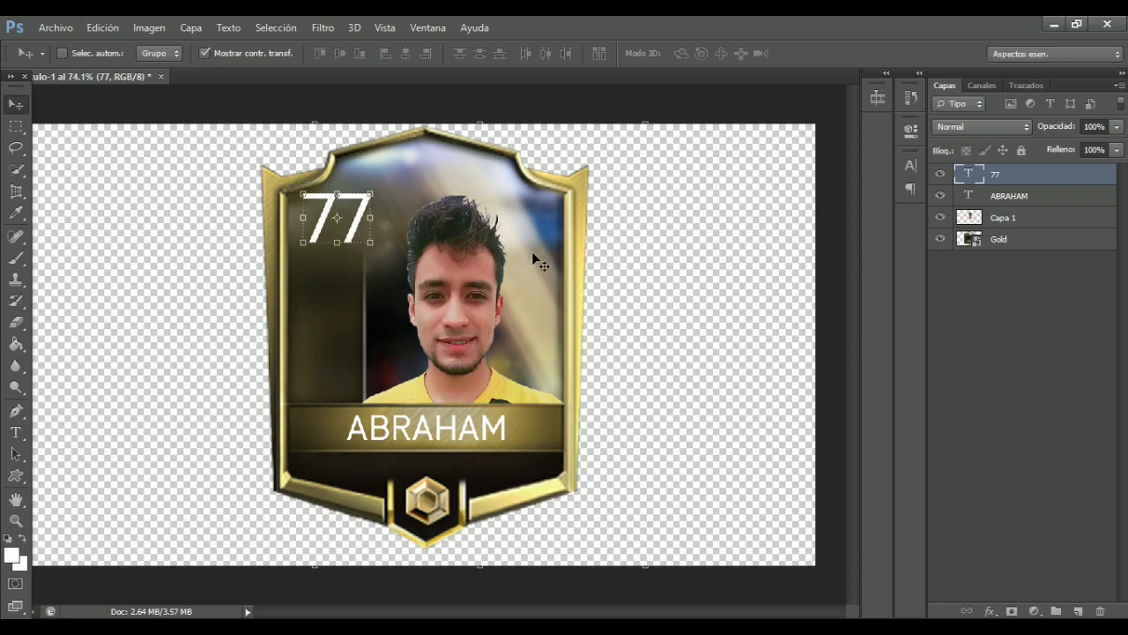
pyautogui.press('Down')
pyautogui.press('Down')
pyautogui.press('Down')
pyautogui.press('Down')
pyautogui.press('Down')
pyautogui.press('Down')
pyautogui.press('Down')
pyautogui.press('Down')
pyautogui.press('Down')
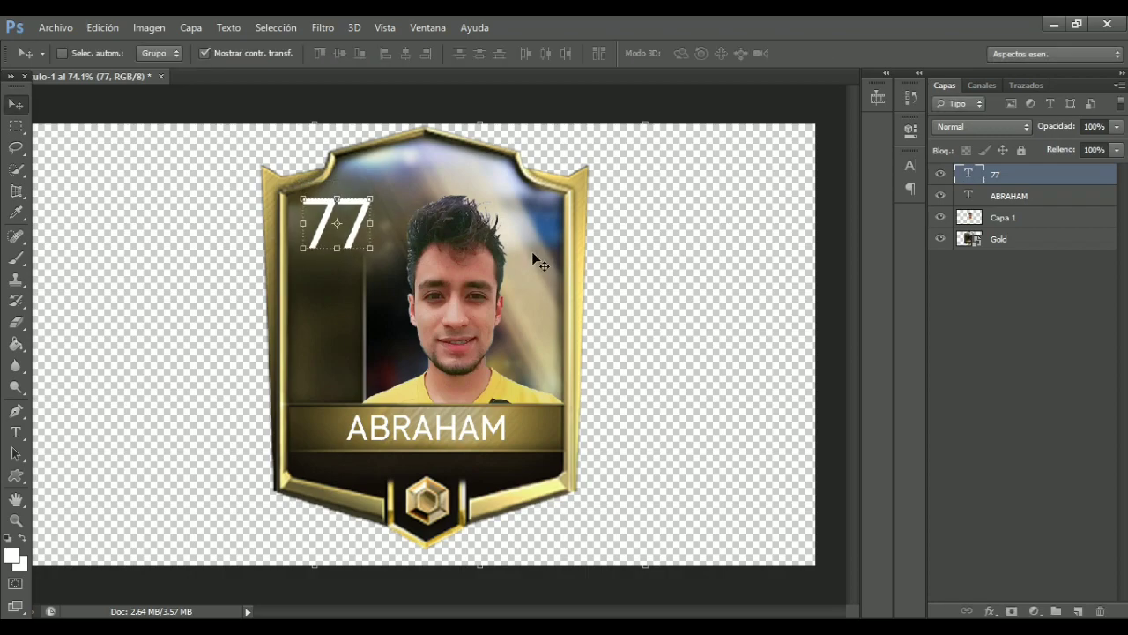
pyautogui.press('Down')
pyautogui.press('Left')
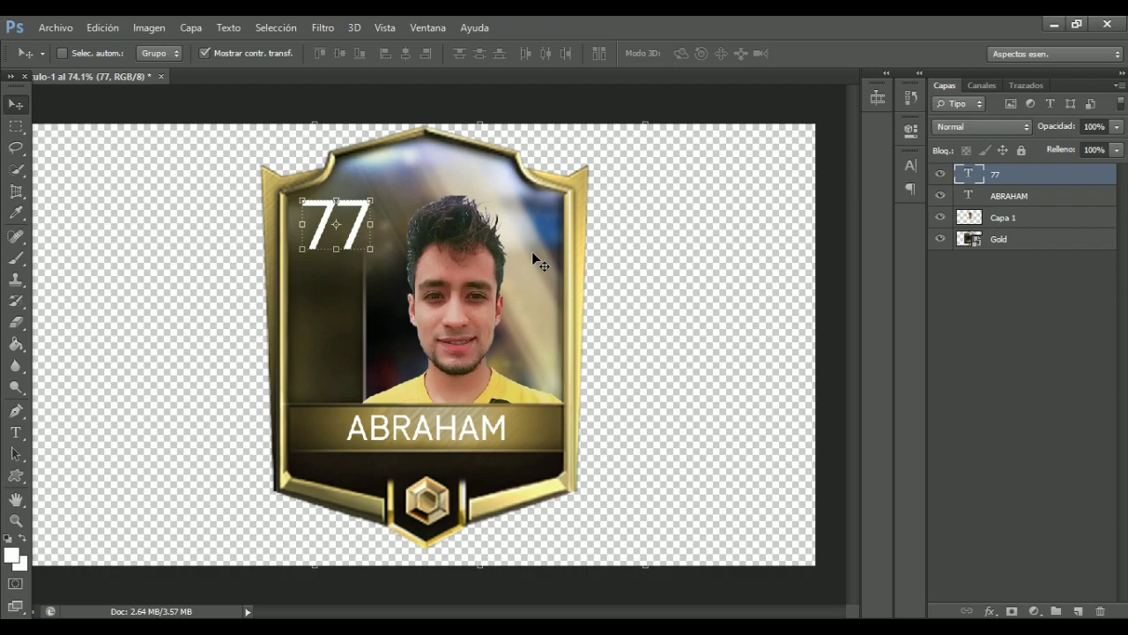
pyautogui.press('Left')
pyautogui.press('Left')
pyautogui.press('Left')
pyautogui.click(1033, 423)
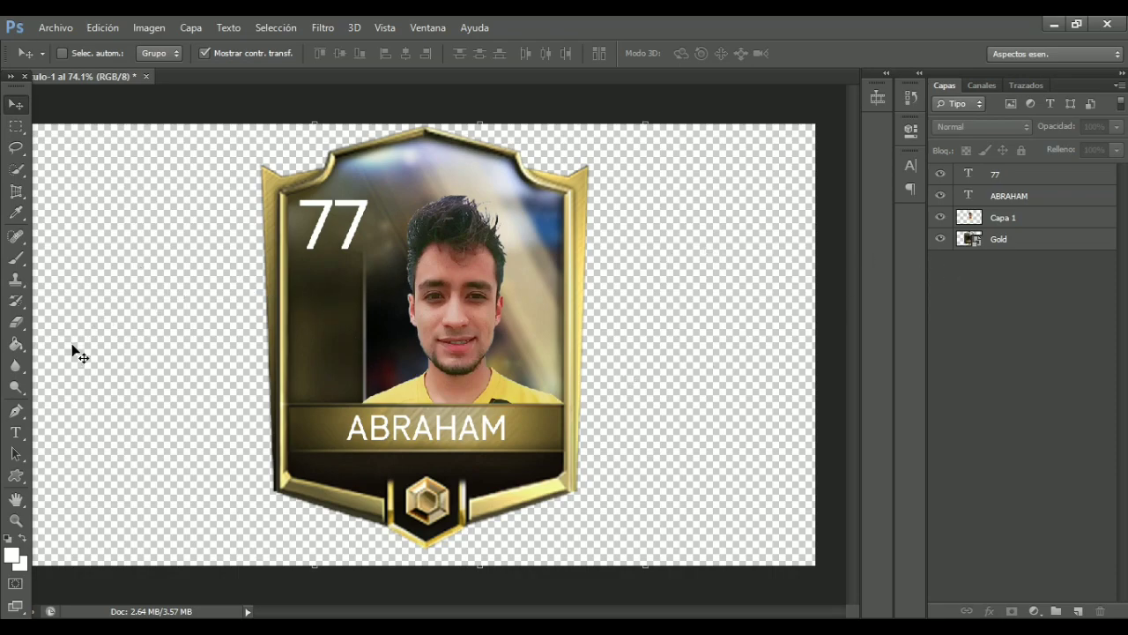
# Add a white DC position text below the 77 rating.
pyautogui.click(16, 432)
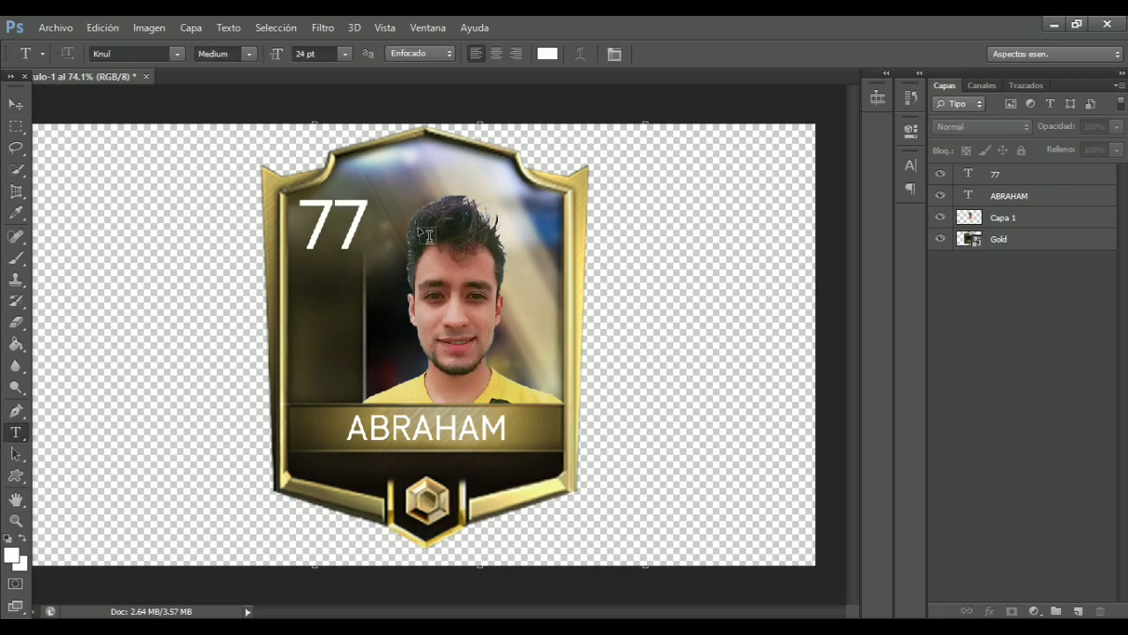
pyautogui.click(313, 304)
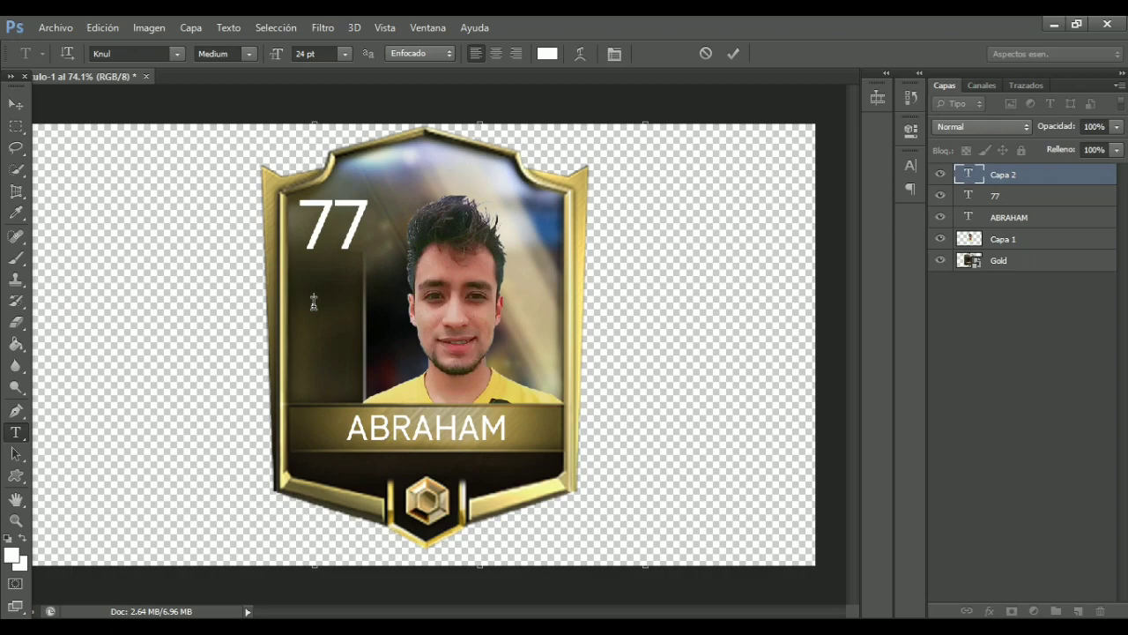
pyautogui.write('DC')
pyautogui.click(739, 51)
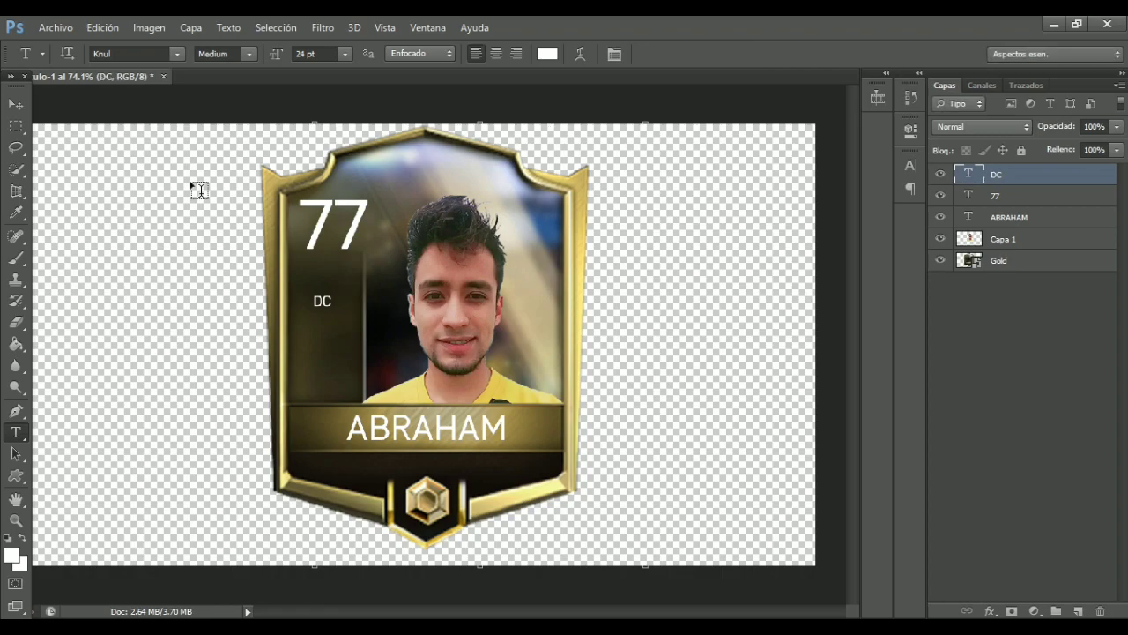
# Scale up the DC label and nudge it just under the rating.
pyautogui.click(16, 104)
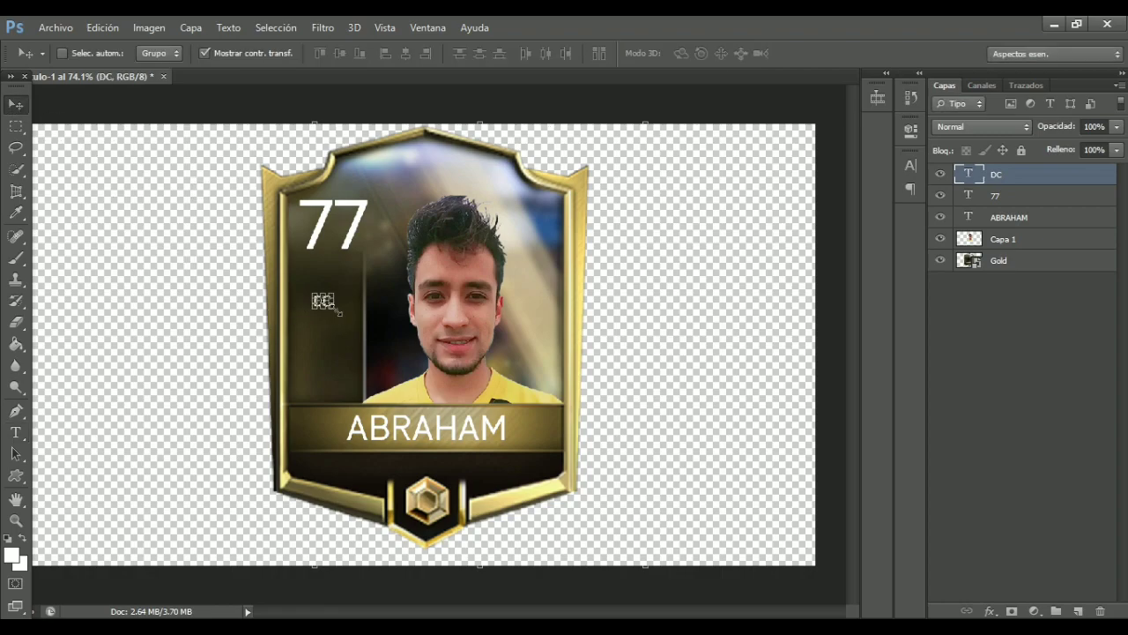
pyautogui.hotkey('ctrl', 't')
pyautogui.moveTo(339, 312)
pyautogui.mouseDown()
pyautogui.moveTo(359, 328)
pyautogui.moveTo(330, 282)
pyautogui.mouseUp()
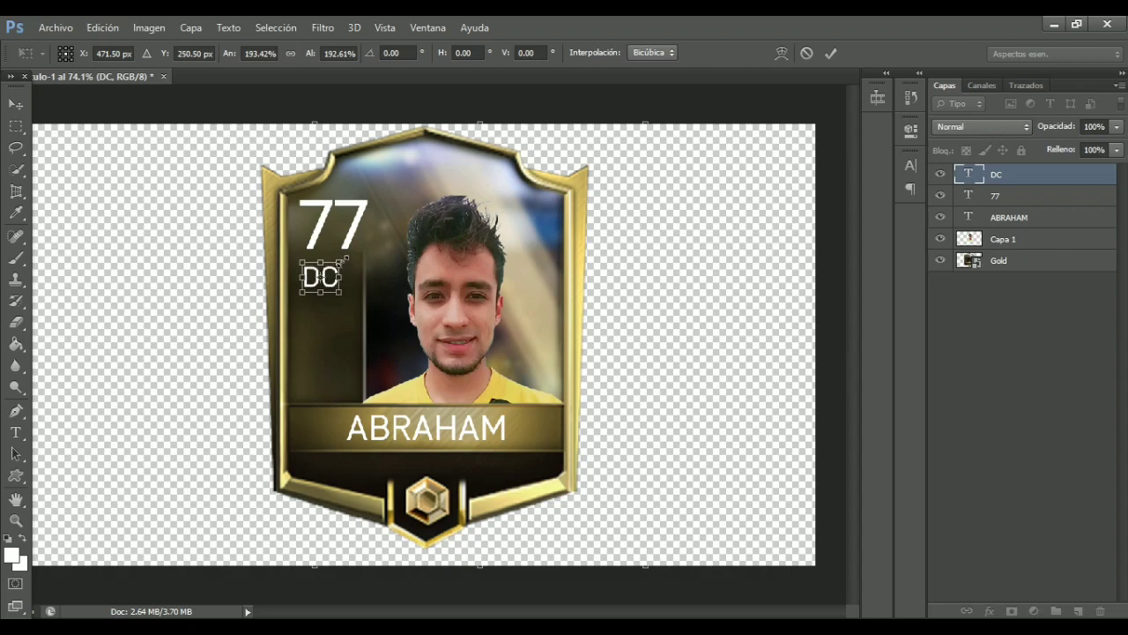
pyautogui.moveTo(341, 262); pyautogui.dragTo(336, 265)
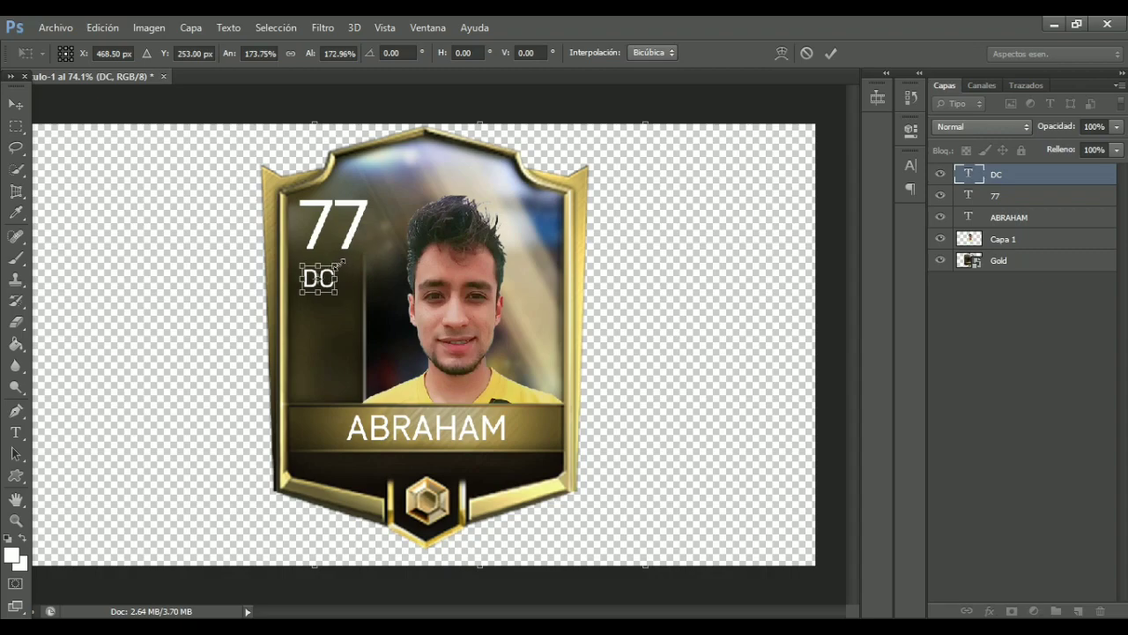
pyautogui.press('Up')
pyautogui.press('Up')
pyautogui.press('Up')
pyautogui.press('Up')
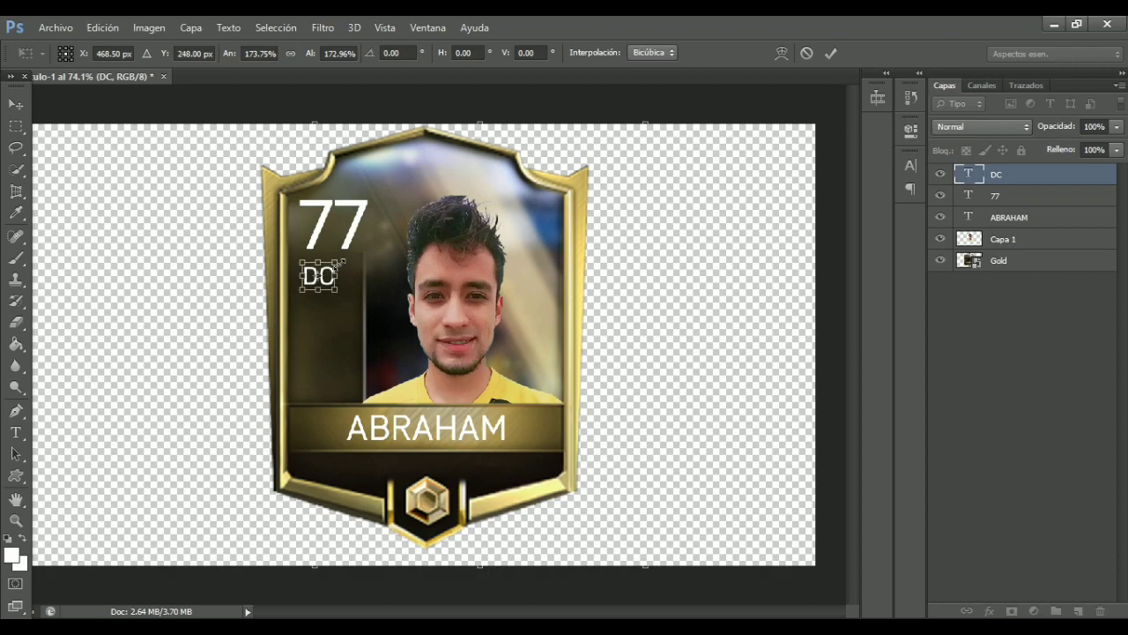
pyautogui.press('Down')
pyautogui.press('Down')
pyautogui.press('Down')
pyautogui.press('Down')
pyautogui.press('Down')
pyautogui.press('Down')
pyautogui.press('Down')
pyautogui.press('Down')
pyautogui.press('Down')
pyautogui.press('Return')
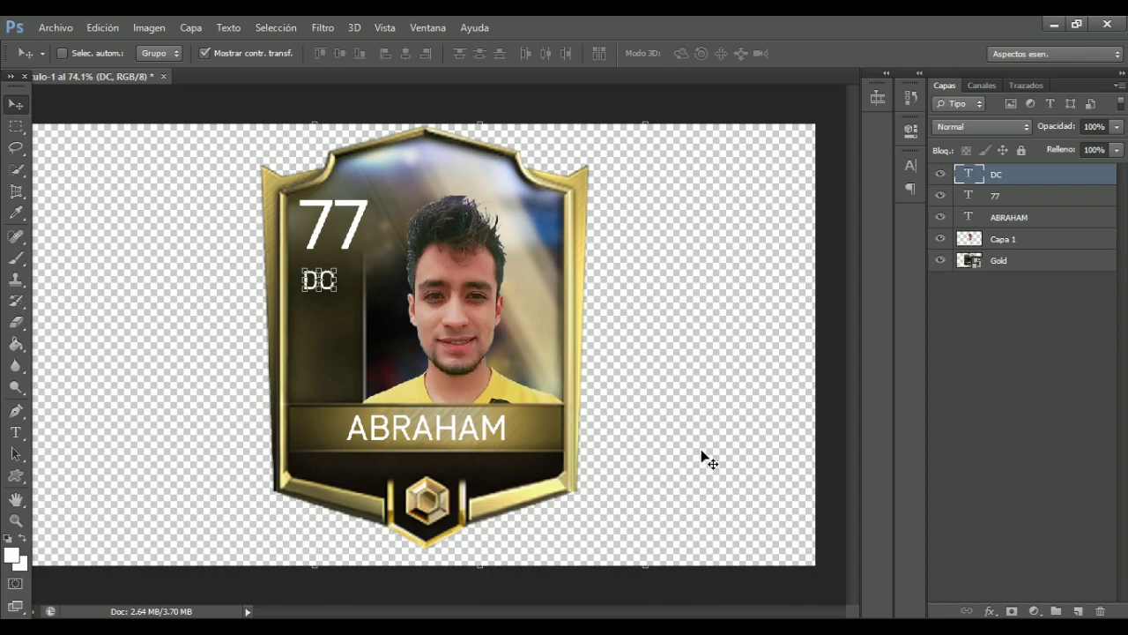
pyautogui.click(976, 445)
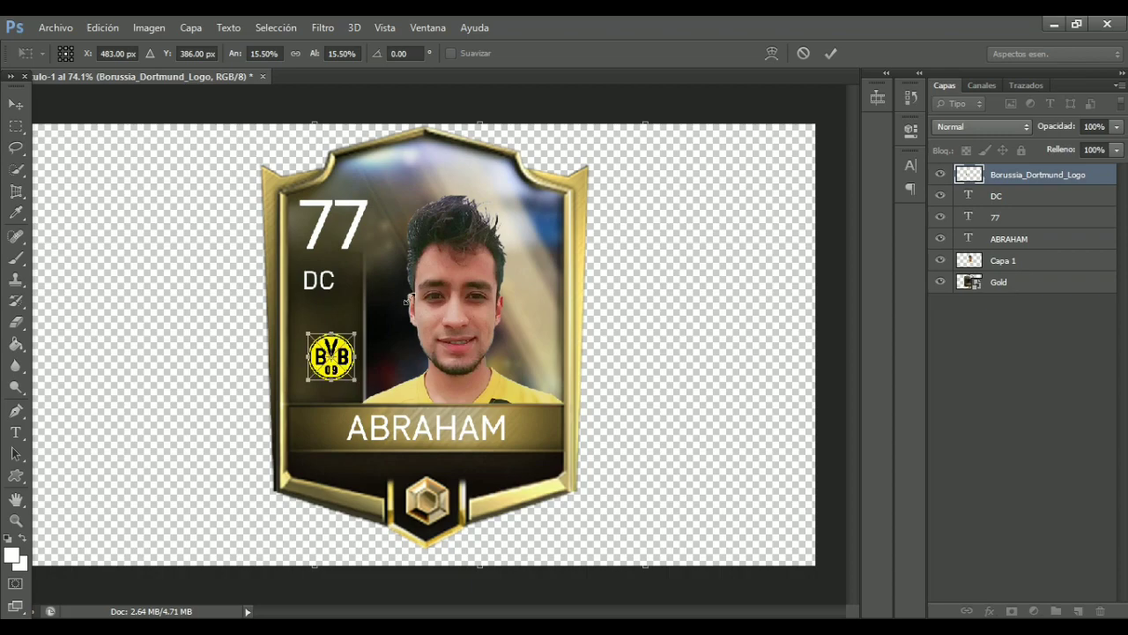
# Enlarge the placed Borussia Dortmund badge and nudge it left and down under DC.
pyautogui.moveTo(350, 340); pyautogui.dragTo(386, 319)
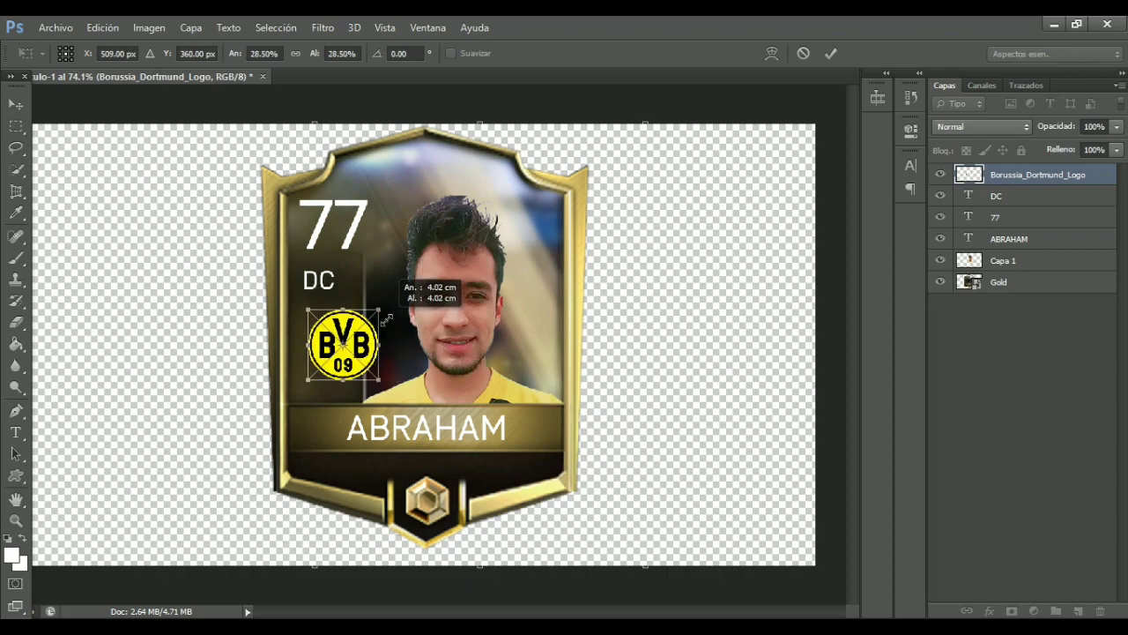
pyautogui.press('Left')
pyautogui.press('Left')
pyautogui.press('Left')
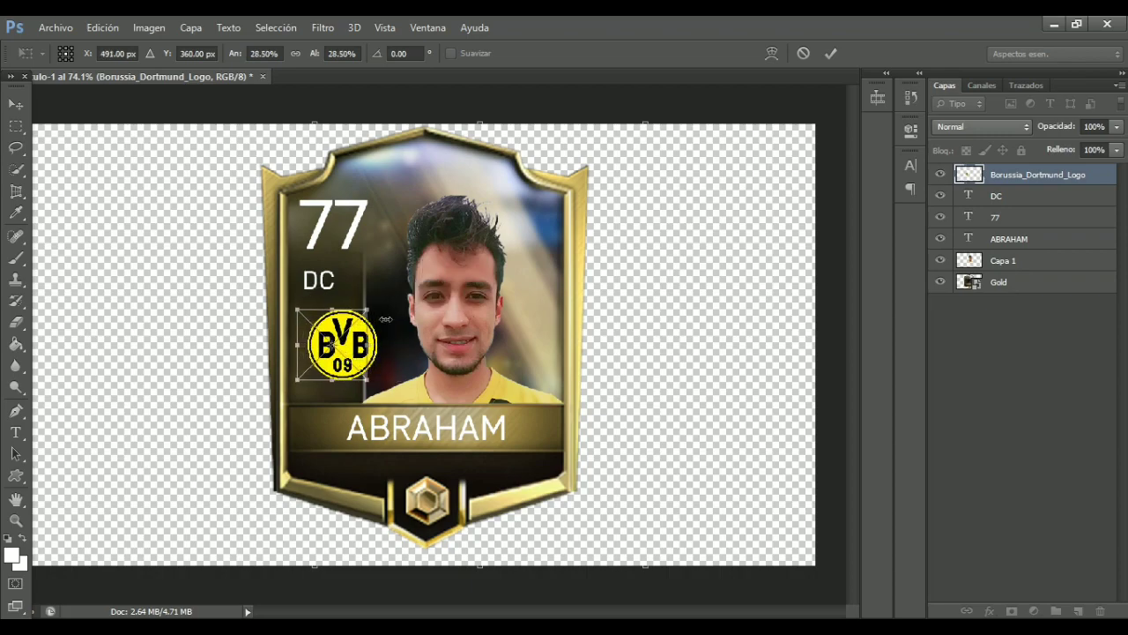
pyautogui.press('Left')
pyautogui.press('Left')
pyautogui.press('Left')
pyautogui.press('Left')
pyautogui.press('Left')
pyautogui.press('Left')
pyautogui.press('Left')
pyautogui.press('Left')
pyautogui.press('Left')
pyautogui.press('Down')
pyautogui.press('Left')
pyautogui.press('Left')
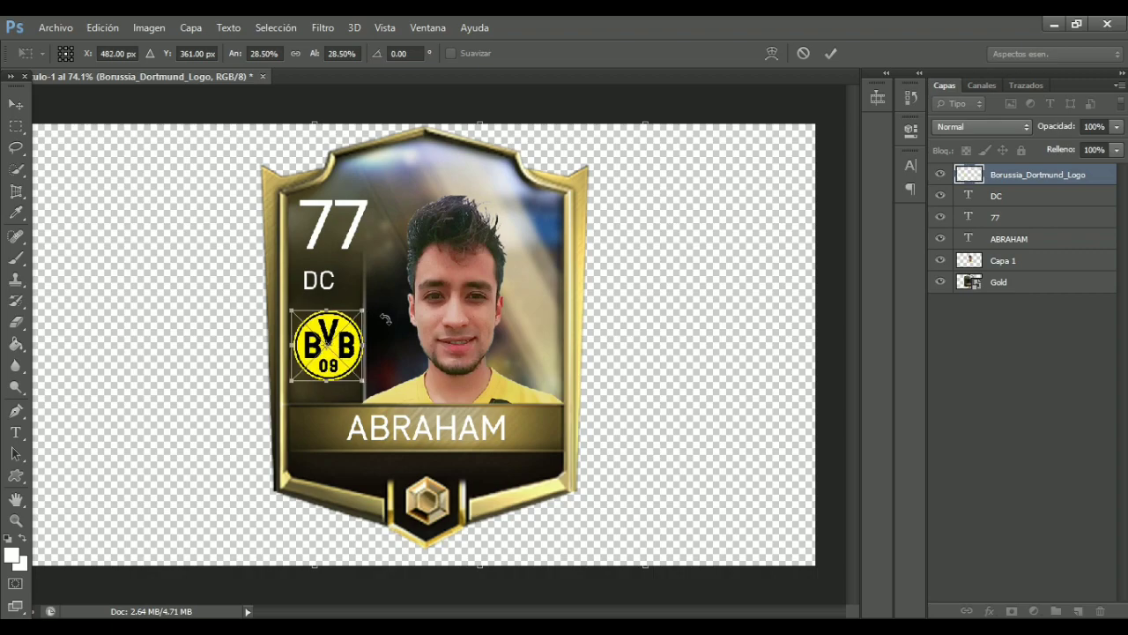
pyautogui.press('Left')
pyautogui.press('Left')
pyautogui.press('Down')
pyautogui.press('Down')
pyautogui.press('Down')
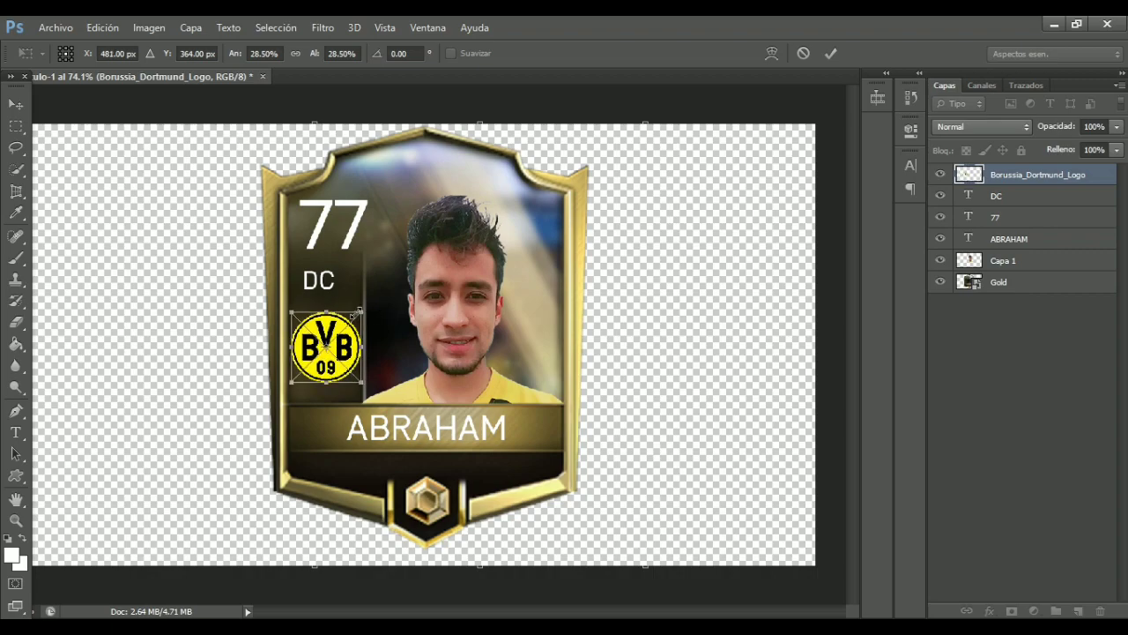
# Fine-tune the badge to about 27.25% beneath DC and commit it.
pyautogui.moveTo(361, 312); pyautogui.dragTo(358, 315)
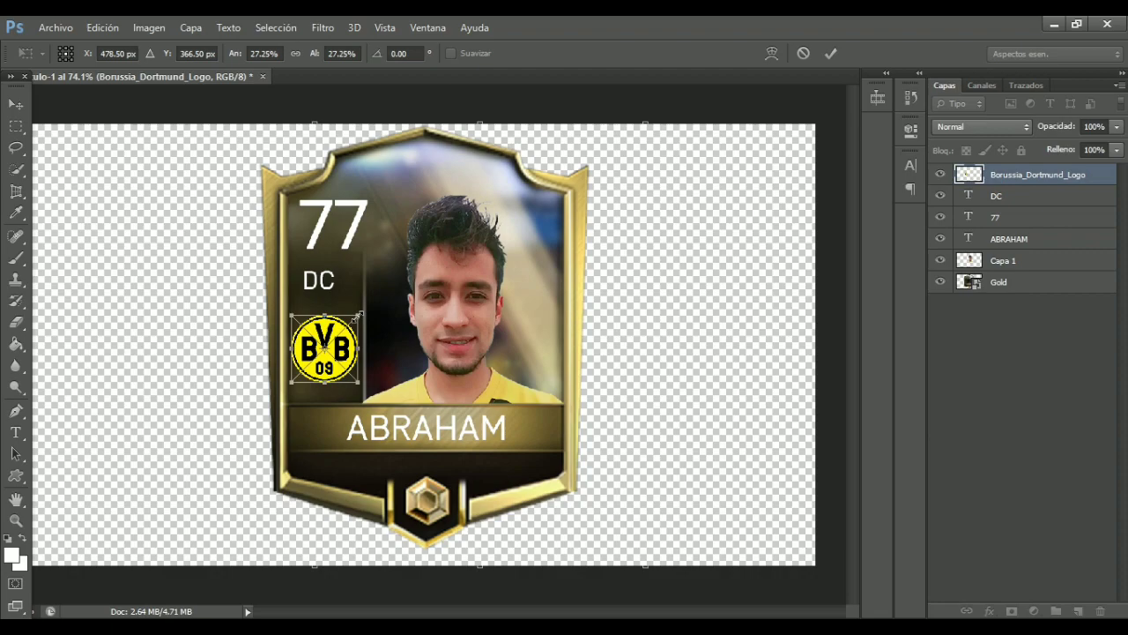
pyautogui.press('Right')
pyautogui.press('Right')
pyautogui.press('Right')
pyautogui.press('Up')
pyautogui.press('Up')
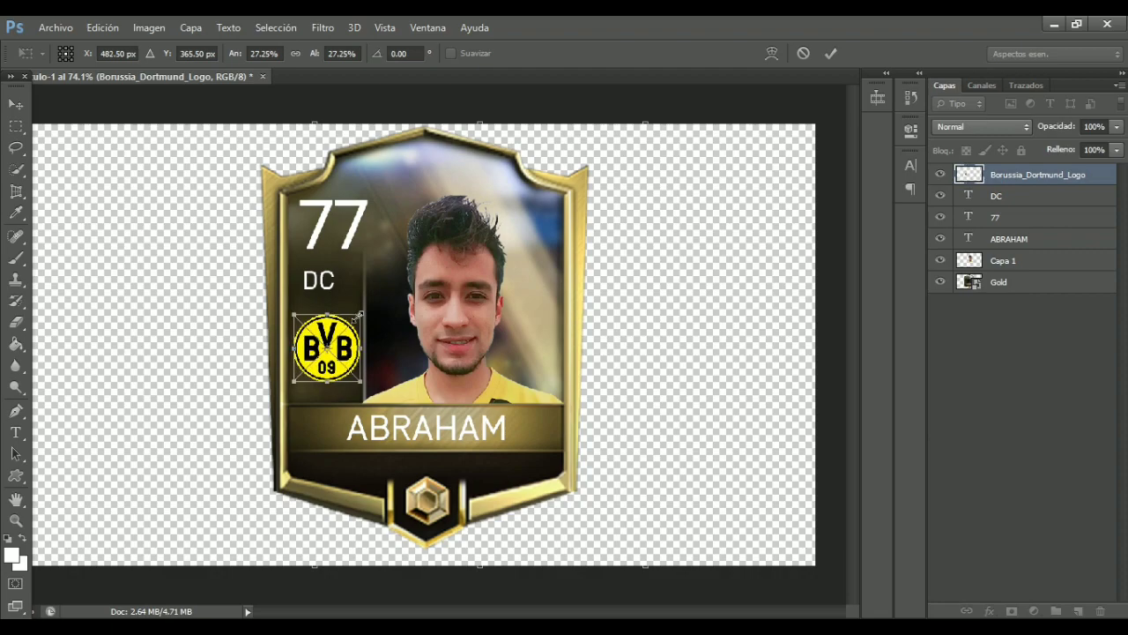
pyautogui.press('Up')
pyautogui.press('Up')
pyautogui.press('Left')
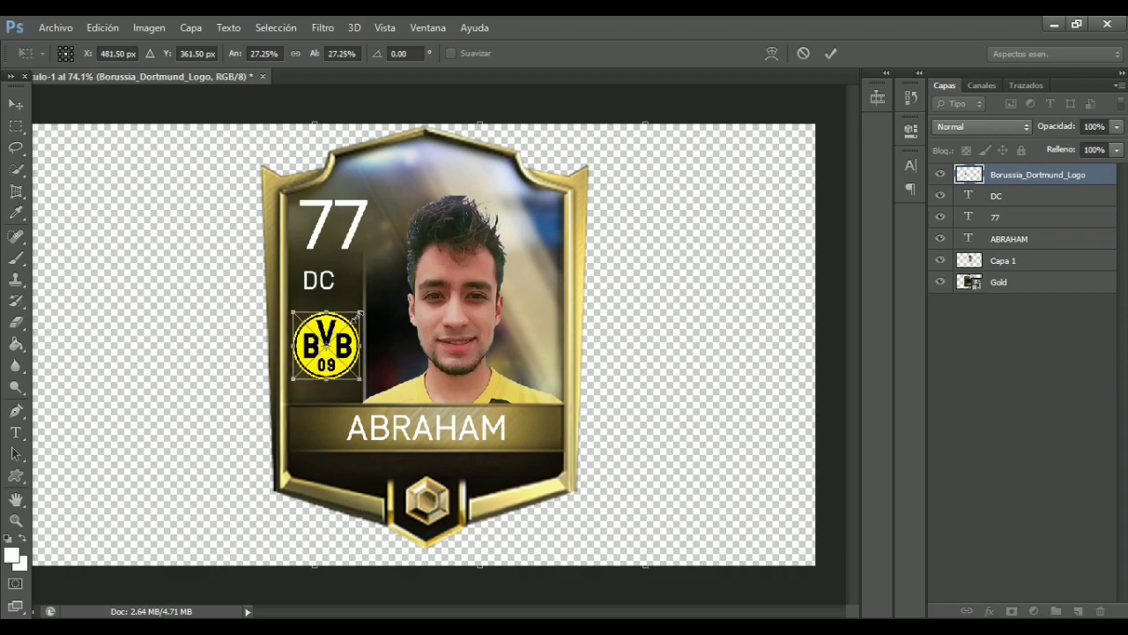
pyautogui.press('Down')
pyautogui.press('Return')
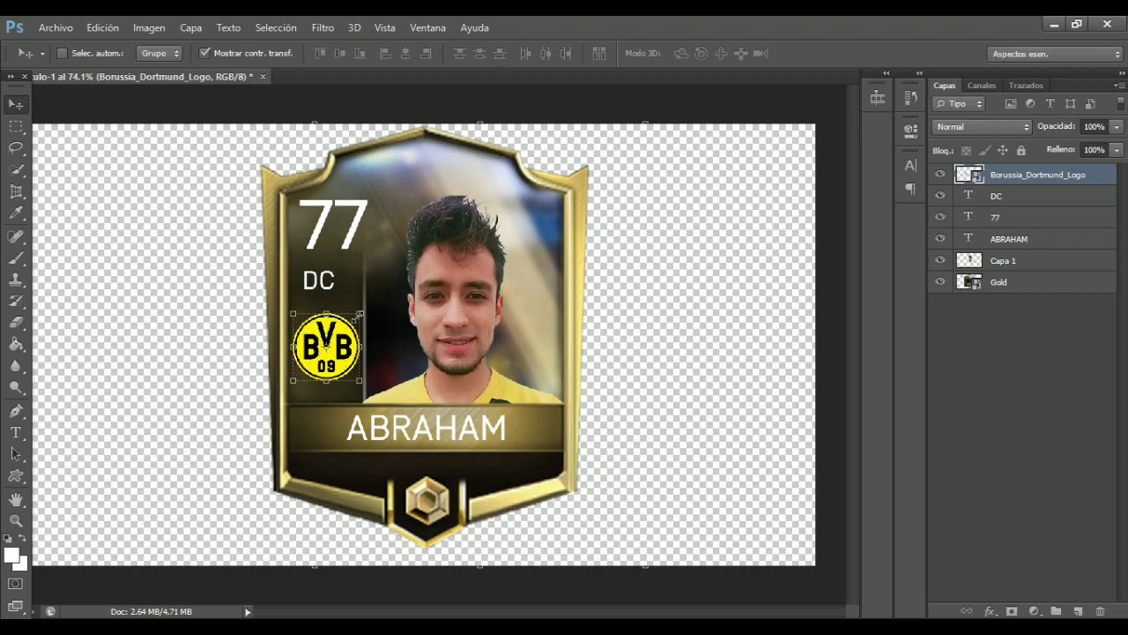
pyautogui.click(972, 420)
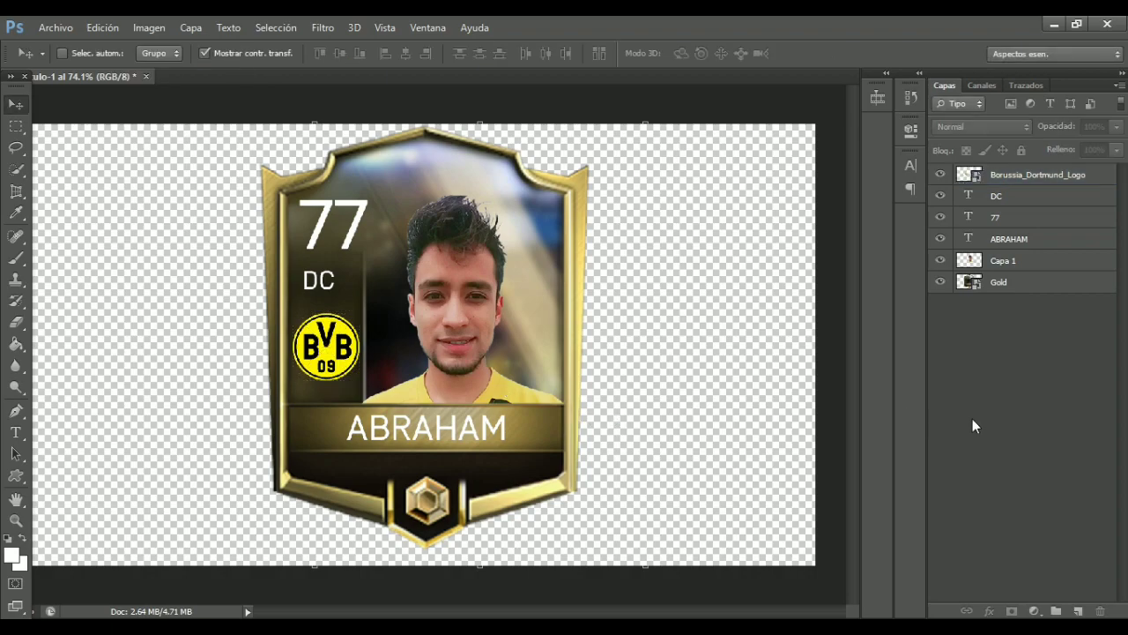
# Apply Topaz Adjust 5 with Last Used Settings to the Capa 1 photo layer.
pyautogui.click(1030, 194)
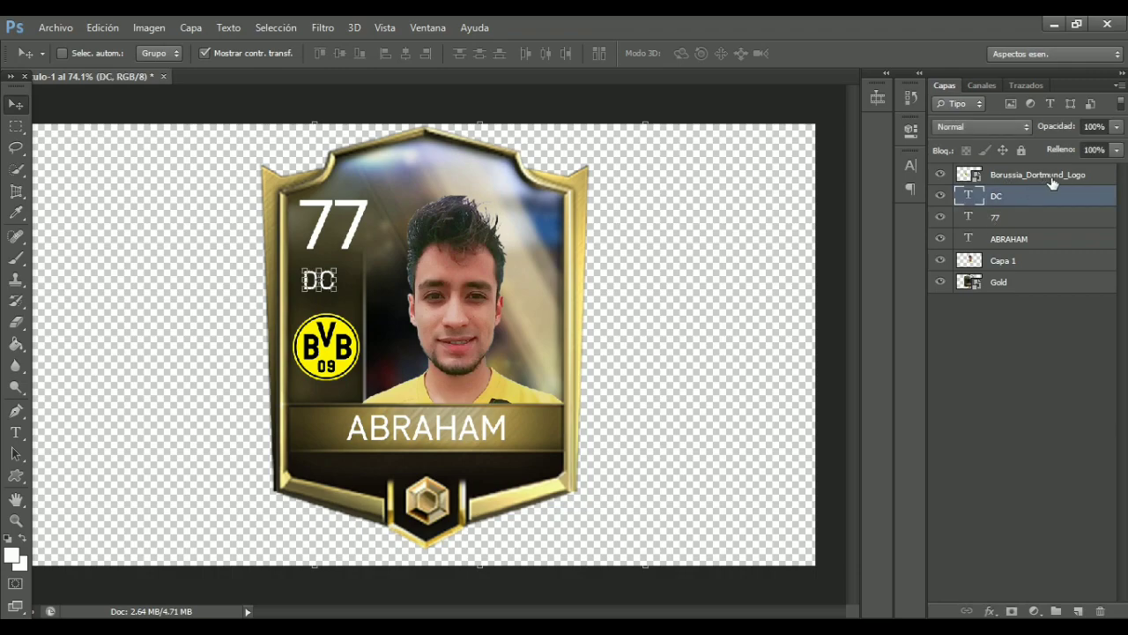
pyautogui.click(1053, 182)
pyautogui.click(1014, 240)
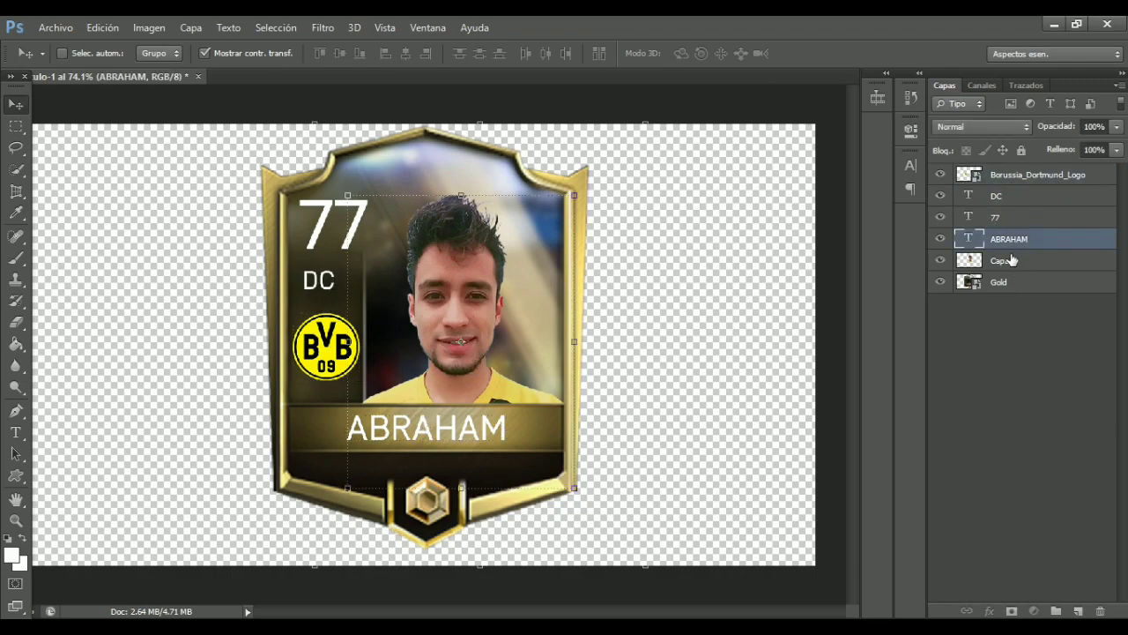
pyautogui.click(1010, 259)
pyautogui.click(323, 27)
pyautogui.moveTo(347, 360)
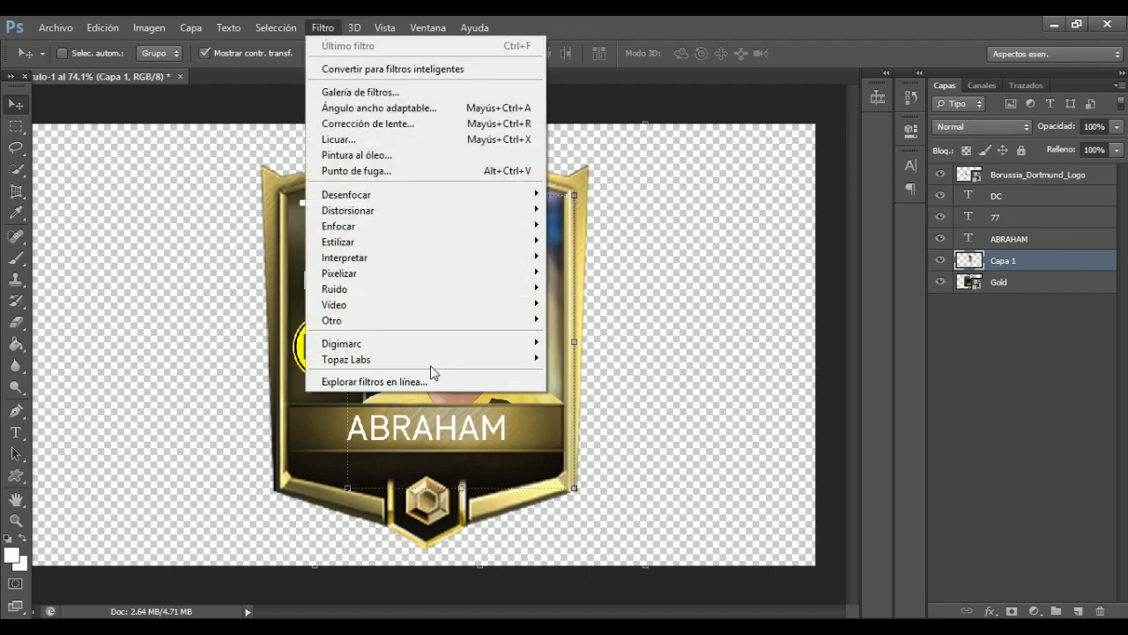
pyautogui.click(551, 363)
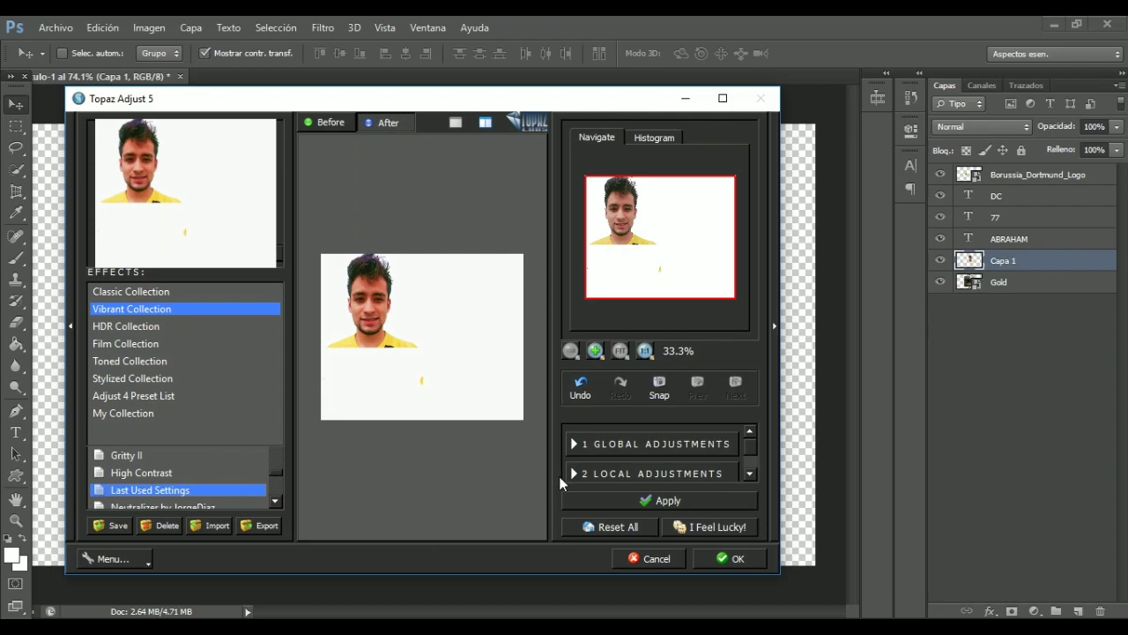
pyautogui.click(696, 499)
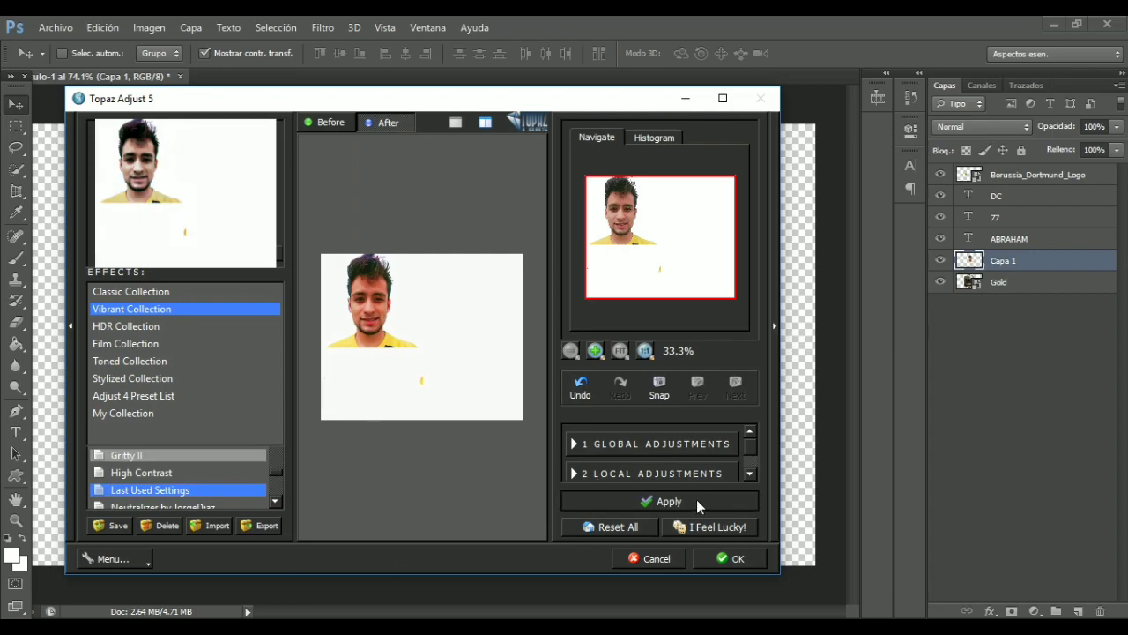
pyautogui.click(717, 557)
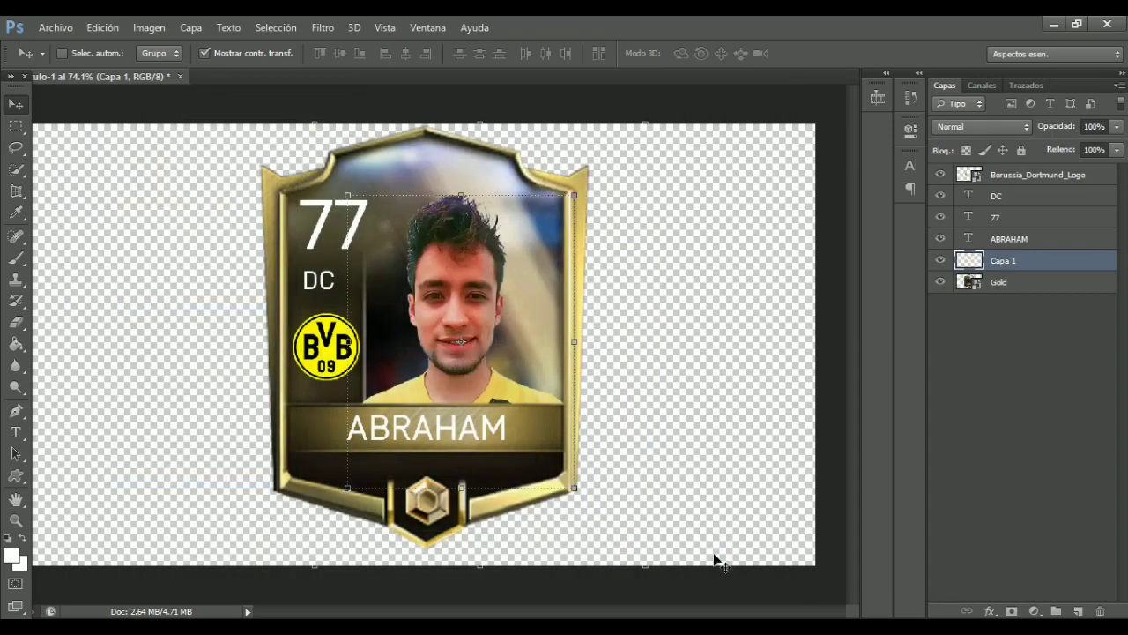
pyautogui.click(949, 529)
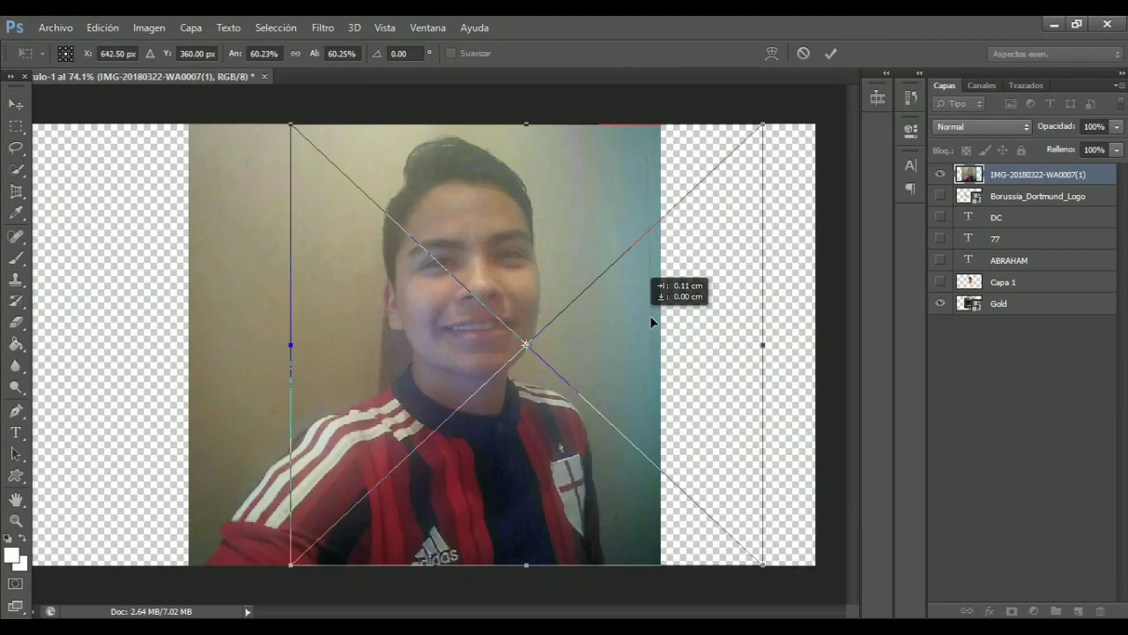
# Shift the newly placed photo right, commit it, and zoom in closely.
pyautogui.moveTo(653, 322); pyautogui.dragTo(804, 321)
pyautogui.press('Return')
pyautogui.hotkey('ctrl', '+')
pyautogui.hotkey('ctrl', '+')
pyautogui.hotkey('ctrl', '+')
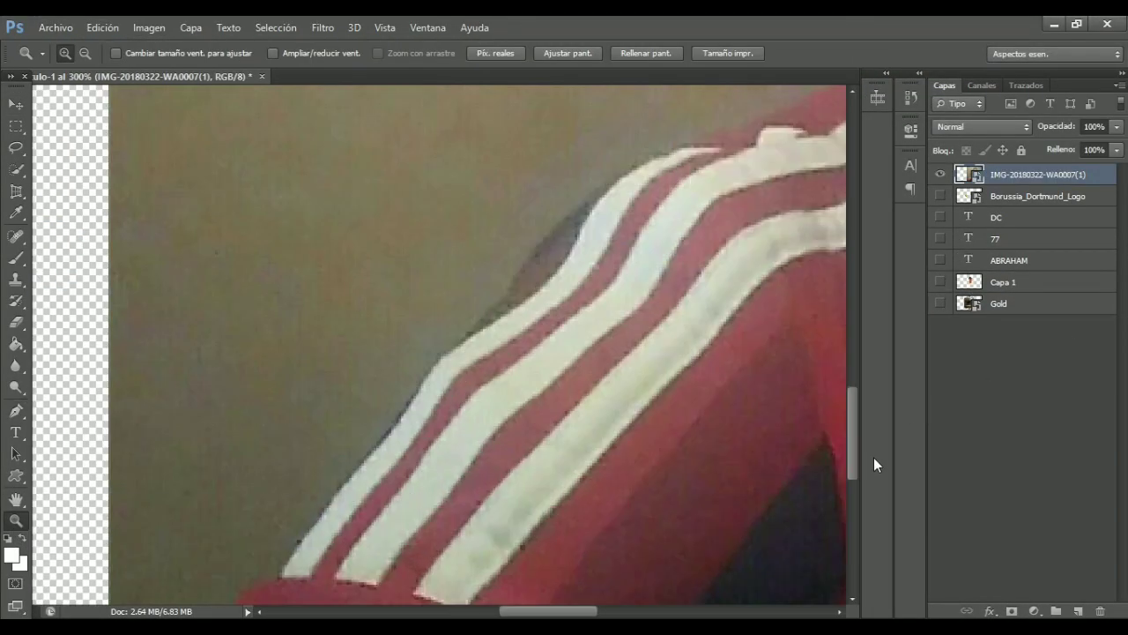
pyautogui.scroll(-5, 873, 458)
pyautogui.press('p')
# Trace pen anchor points along the sleeve edge and up the shirt stripes.
pyautogui.click(163, 591)
pyautogui.click(230, 507)
pyautogui.click(244, 473)
pyautogui.click(270, 424)
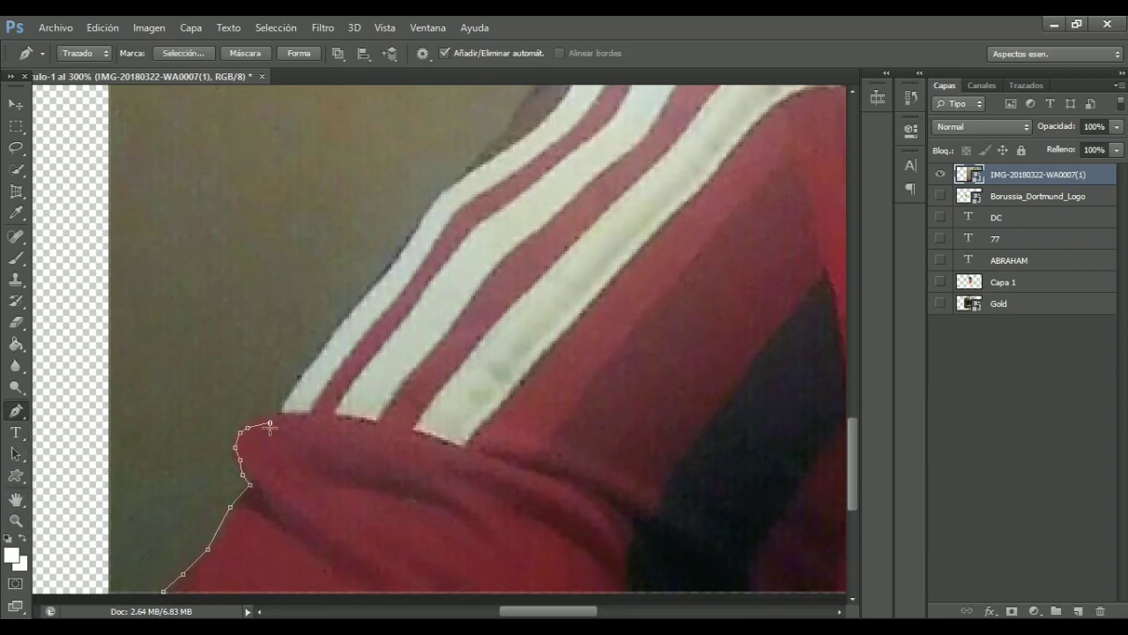
pyautogui.click(331, 334)
pyautogui.click(401, 253)
pyautogui.click(460, 178)
pyautogui.click(512, 147)
pyautogui.click(569, 90)
# Continue the pen outline up to the collar and neck.
pyautogui.scroll(5, 860, 392)
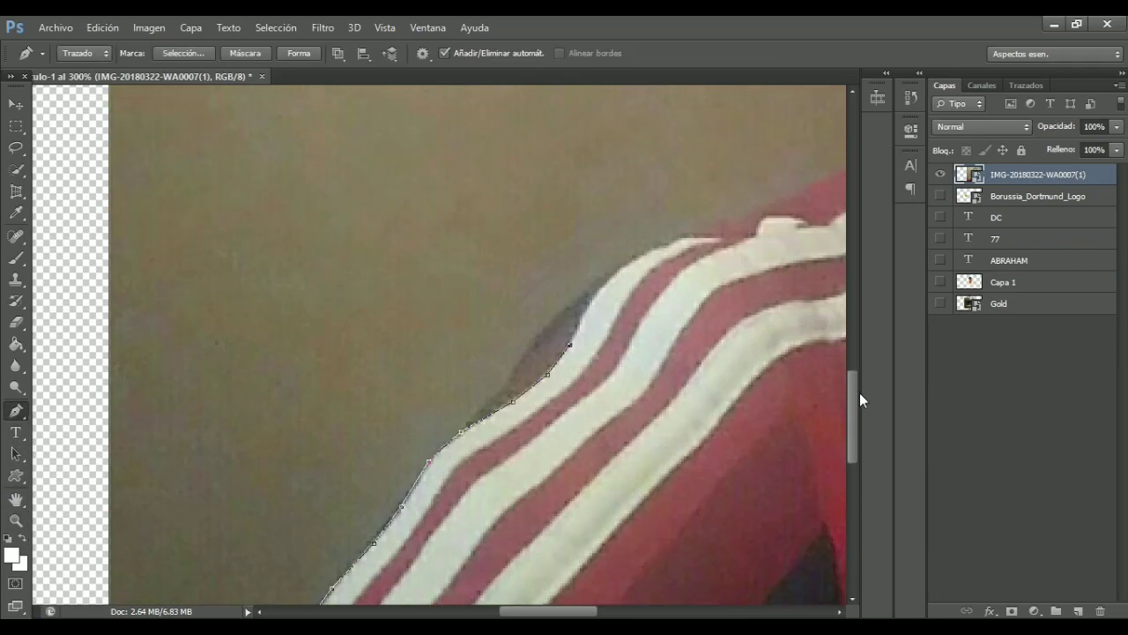
pyautogui.scroll(1, 859, 392)
pyautogui.hscroll(5, 781, 244)
pyautogui.click(405, 203)
pyautogui.click(432, 191)
pyautogui.click(447, 178)
pyautogui.click(464, 143)
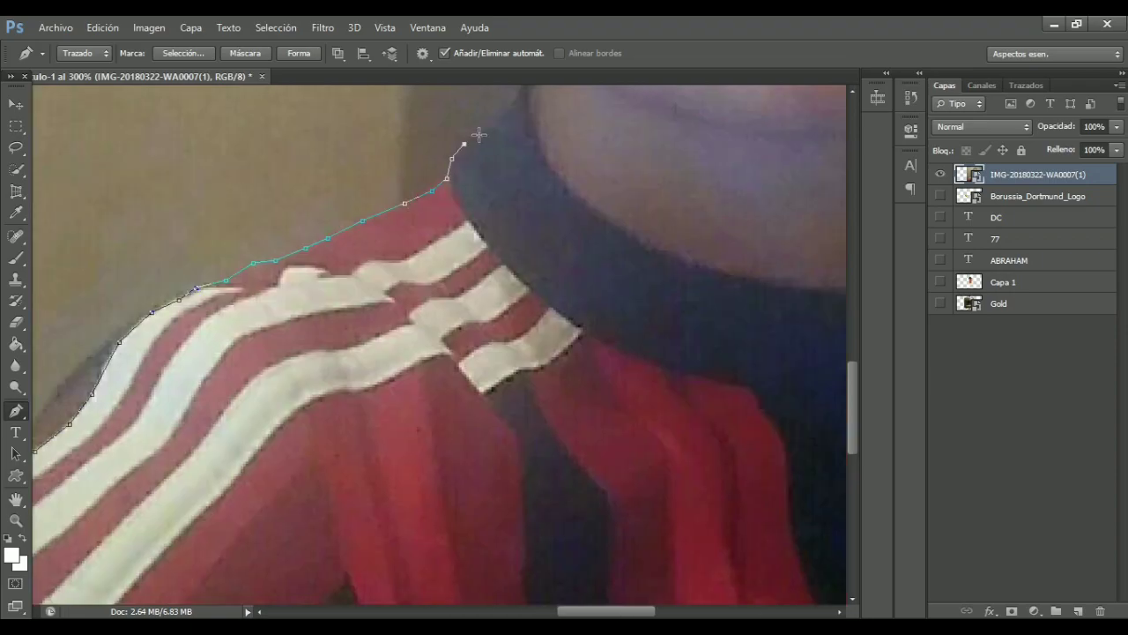
pyautogui.click(509, 100)
# Trace the outline up the neck, around the ear and toward the hairline.
pyautogui.scroll(6, 515, 95)
pyautogui.click(536, 350)
pyautogui.click(516, 282)
pyautogui.click(499, 253)
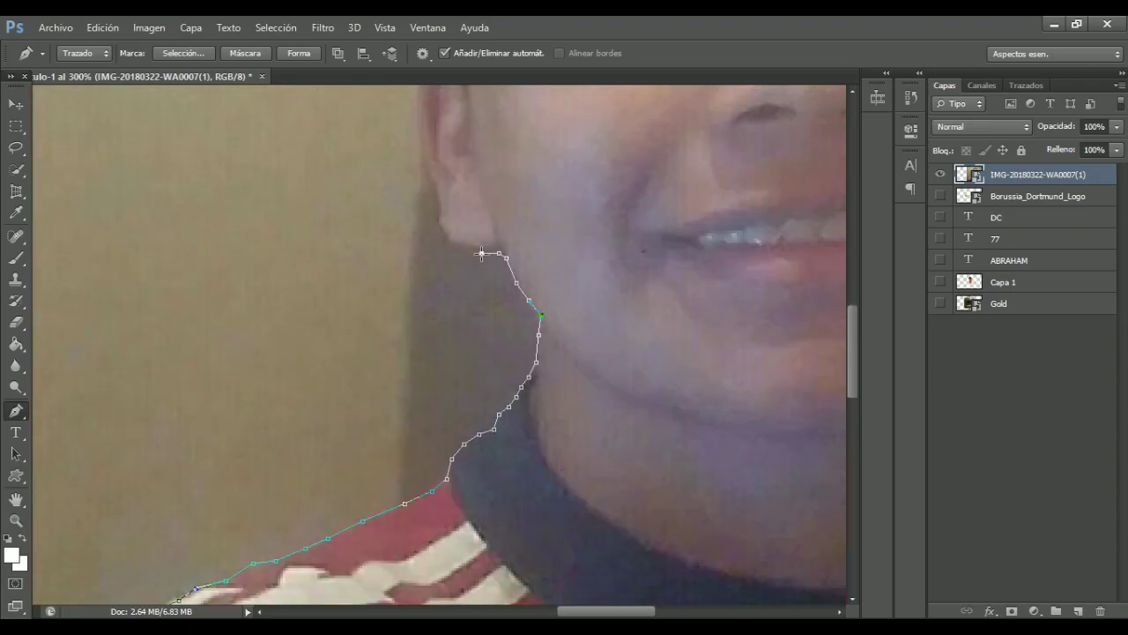
pyautogui.click(439, 245)
pyautogui.click(423, 190)
pyautogui.click(421, 132)
# Continue the outline past the hairline and up the side of the hair.
pyautogui.scroll(3, 829, 379)
pyautogui.click(429, 231)
pyautogui.scroll(3, 853, 294)
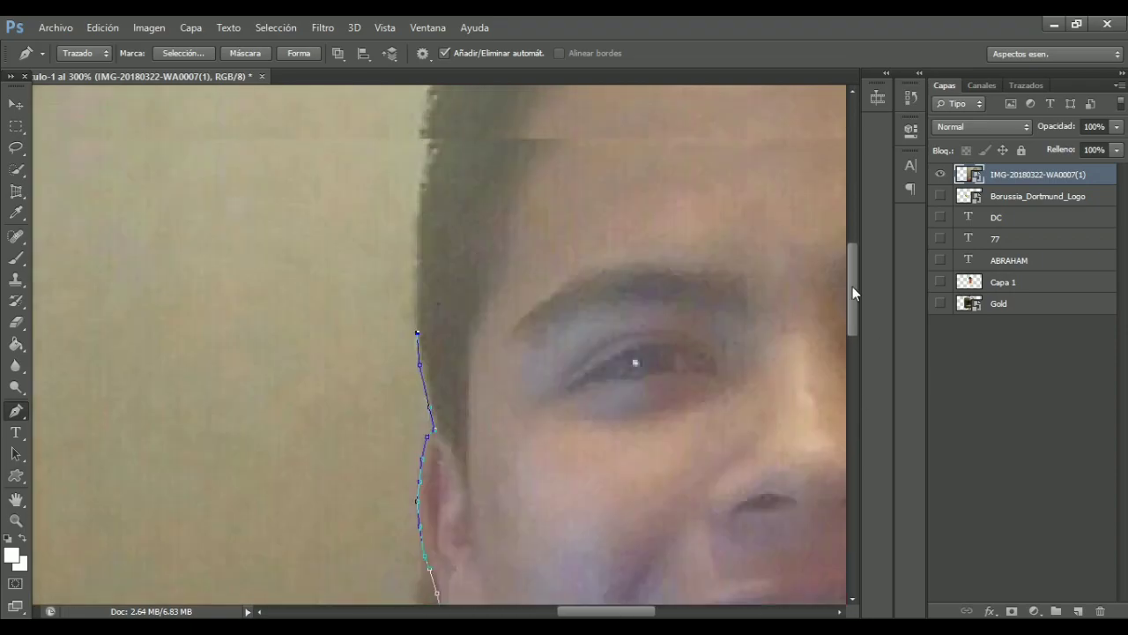
pyautogui.click(424, 312)
pyautogui.click(462, 240)
pyautogui.click(499, 163)
# Trace the outline over the crown and across the top of the hair.
pyautogui.scroll(3, 507, 149)
pyautogui.click(546, 209)
pyautogui.click(611, 172)
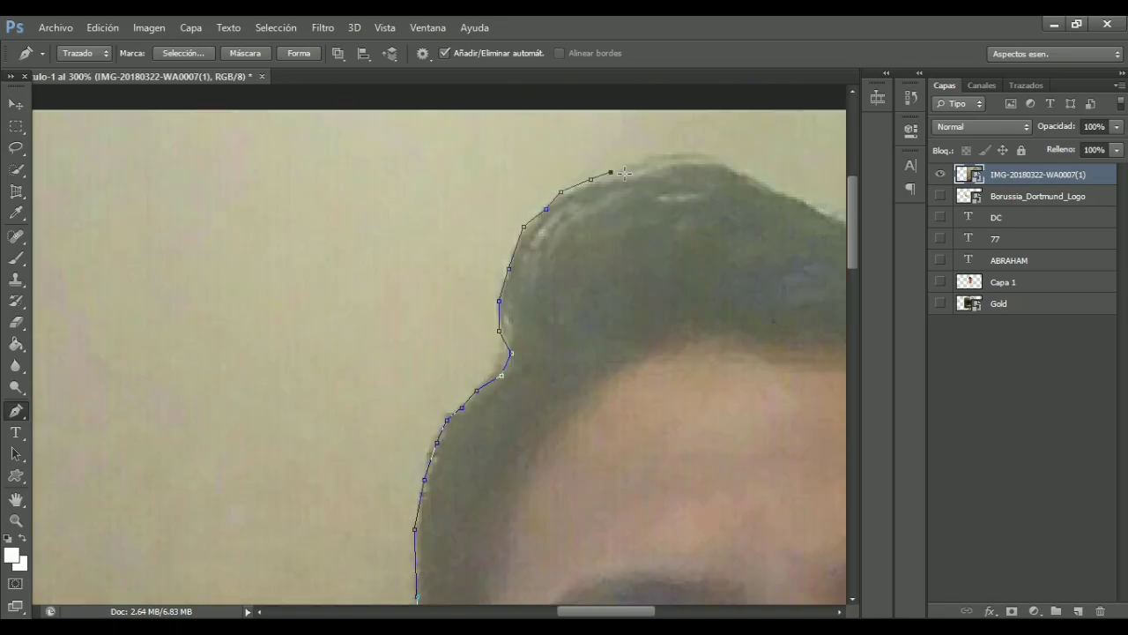
pyautogui.click(684, 165)
pyautogui.click(811, 207)
# Trace the outline down the right side of the hair and face.
pyautogui.hscroll(5, 811, 206)
pyautogui.click(573, 313)
pyautogui.click(643, 493)
pyautogui.scroll(-4, 643, 494)
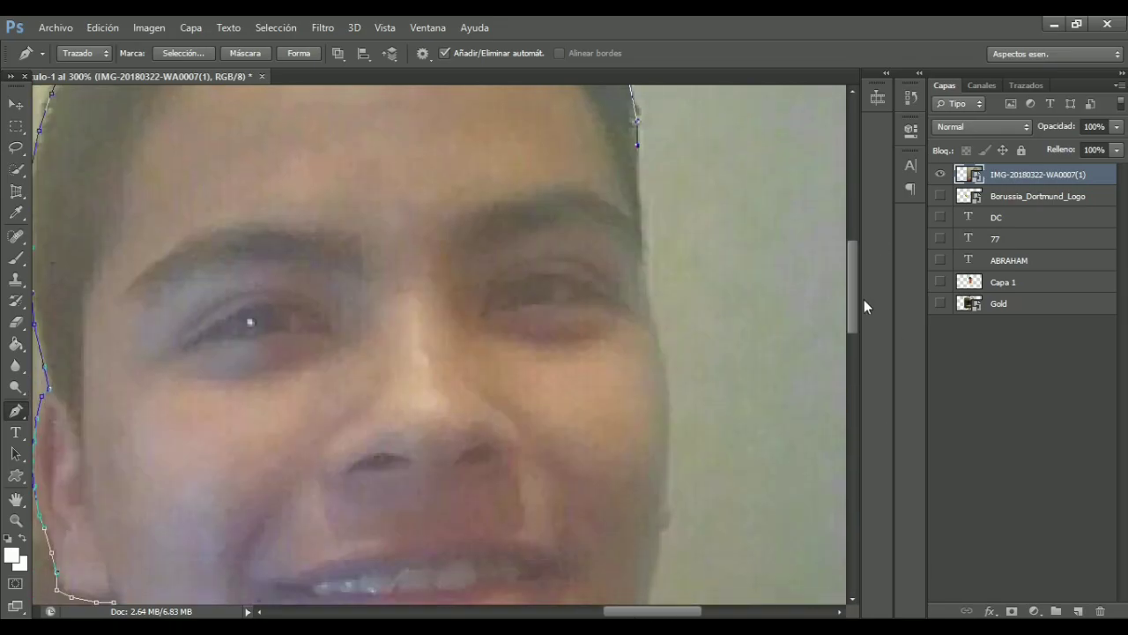
pyautogui.click(653, 361)
pyautogui.click(661, 468)
pyautogui.scroll(-7, 853, 328)
# Continue the outline along the jaw, neck and shoulder edge.
pyautogui.click(665, 183)
pyautogui.click(659, 225)
pyautogui.click(641, 301)
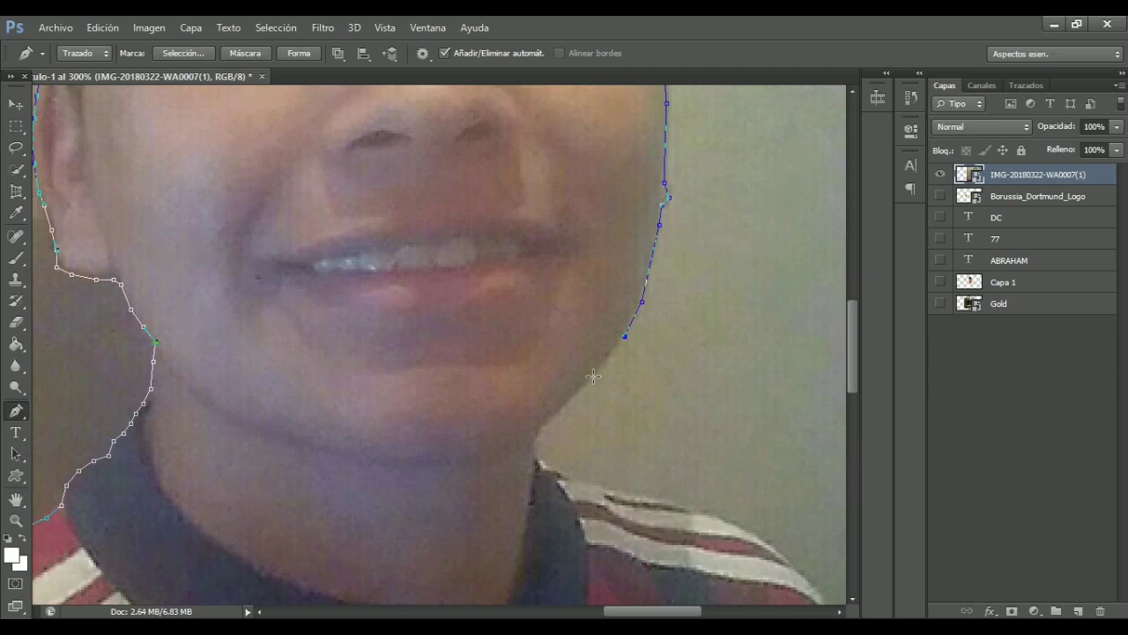
pyautogui.click(535, 437)
pyautogui.scroll(-7, 698, 510)
pyautogui.hscroll(5, 718, 529)
pyautogui.scroll(-4, 617, 441)
# Extend the outline down the shoulder and along the arm.
pyautogui.click(566, 272)
pyautogui.click(579, 344)
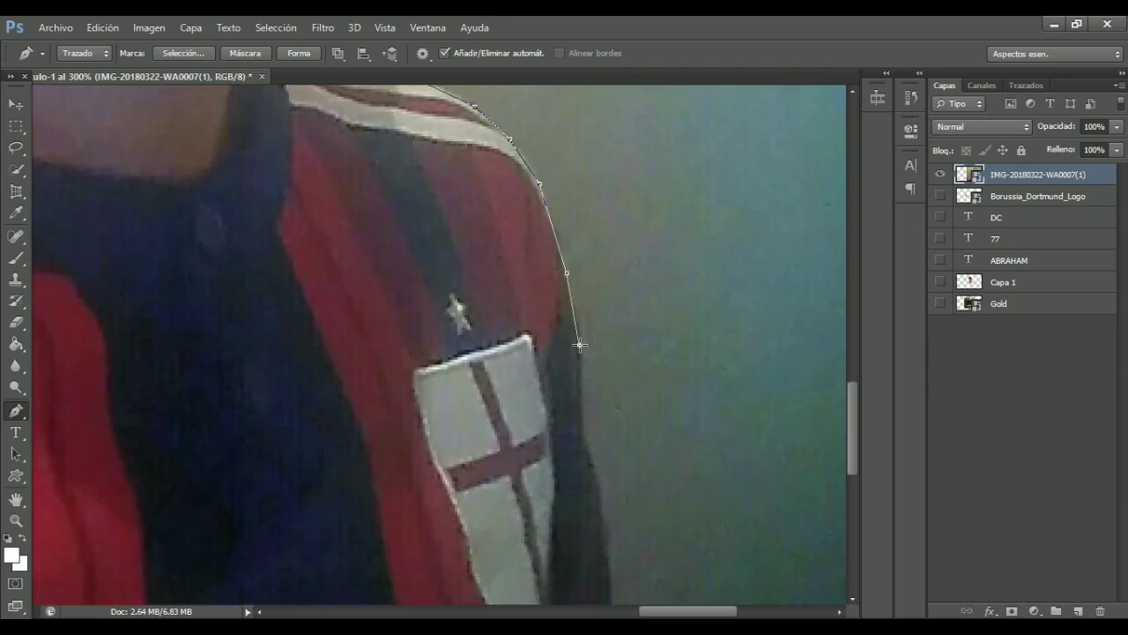
pyautogui.scroll(-7, 579, 344)
pyautogui.click(617, 421)
pyautogui.click(632, 509)
pyautogui.scroll(-5, 632, 508)
# Close the outline along the photo's bottom and turn the path into a selection.
pyautogui.click(695, 596)
pyautogui.click(344, 568)
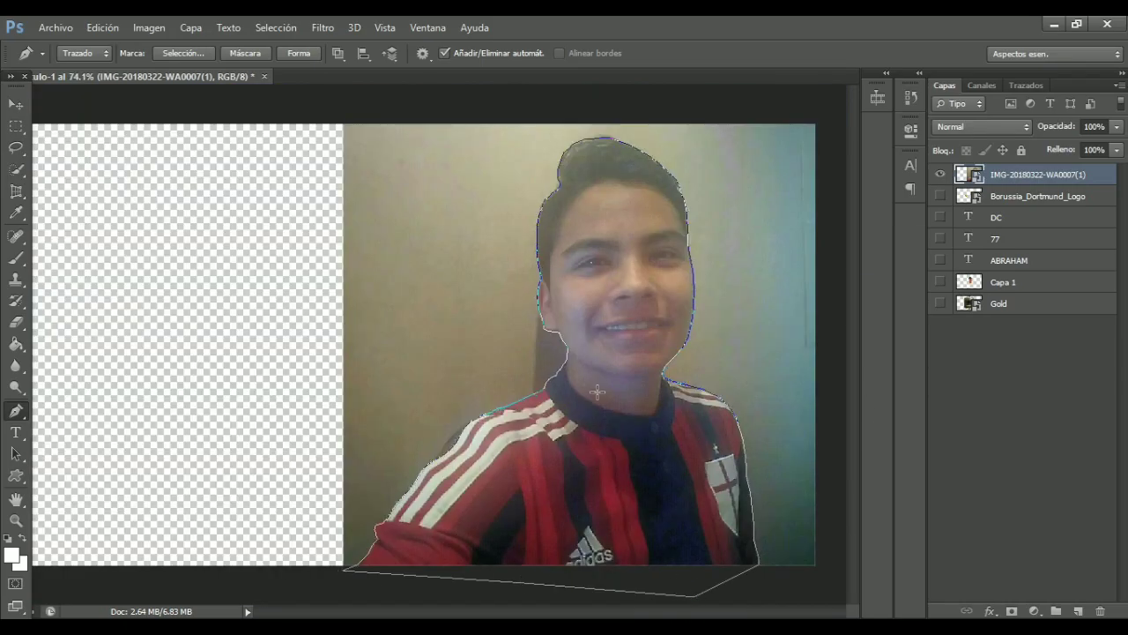
pyautogui.rightClick(598, 391)
pyautogui.click(635, 449)
pyautogui.press('Return')
# Copy the cut-out person to a new layer, delete the original IMG layer, and show Gold.
pyautogui.press('m')
pyautogui.hotkey('ctrl', 'j')
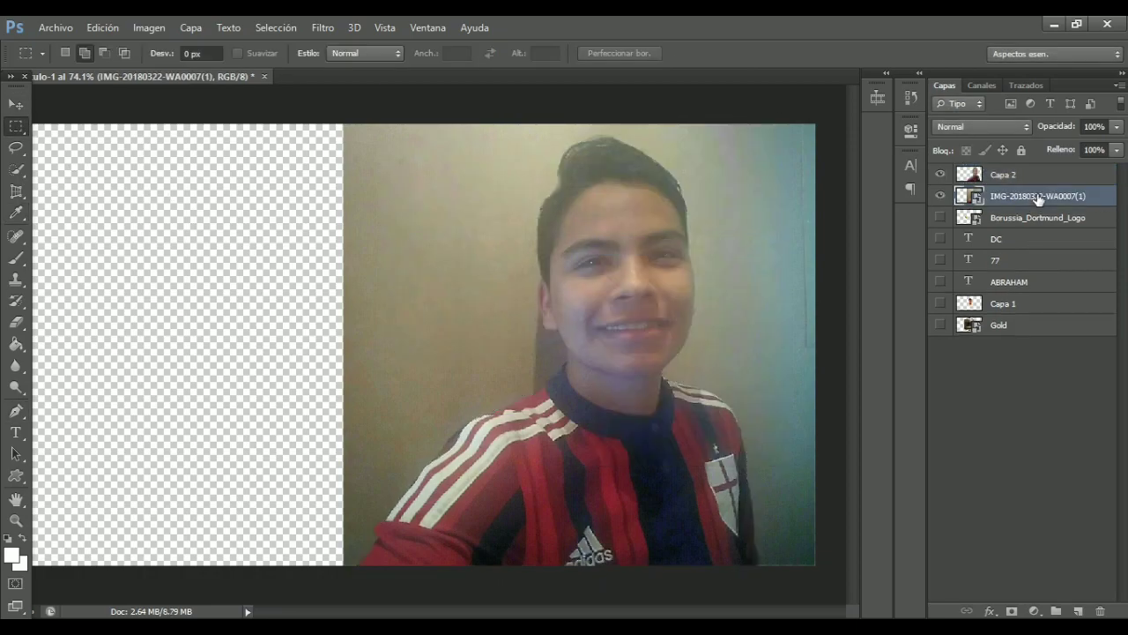
pyautogui.press('Delete')
pyautogui.click(999, 304)
# Shrink the cut-out person and move it into the gold card frame.
pyautogui.click(941, 303)
pyautogui.press('v')
pyautogui.click(1003, 174)
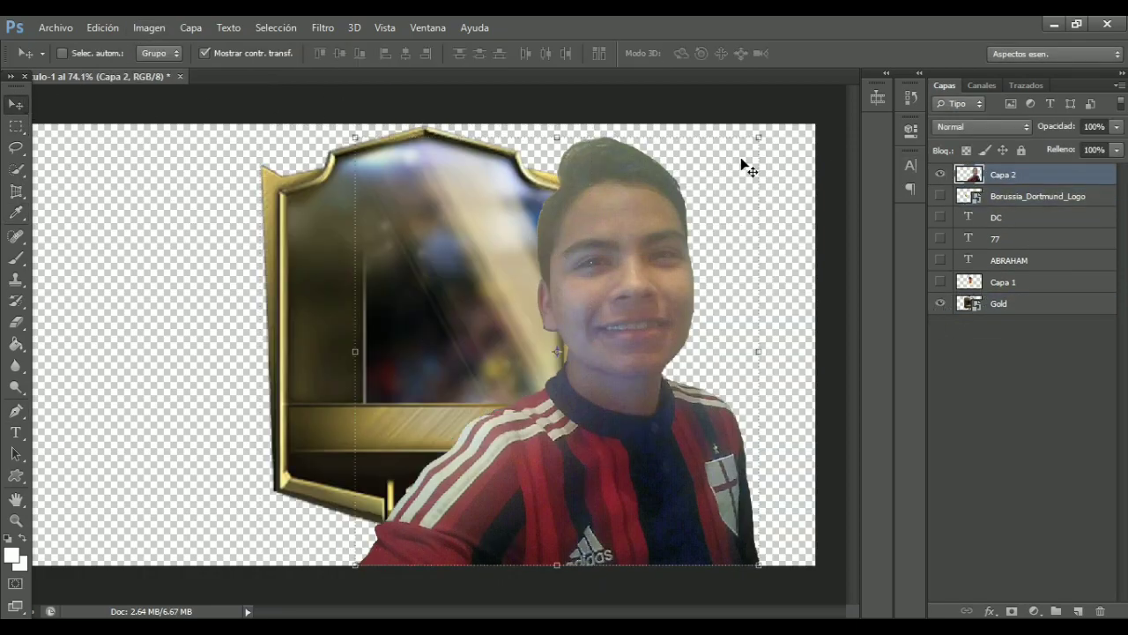
pyautogui.moveTo(749, 169); pyautogui.dragTo(675, 252)
pyautogui.moveTo(586, 523); pyautogui.dragTo(499, 464)
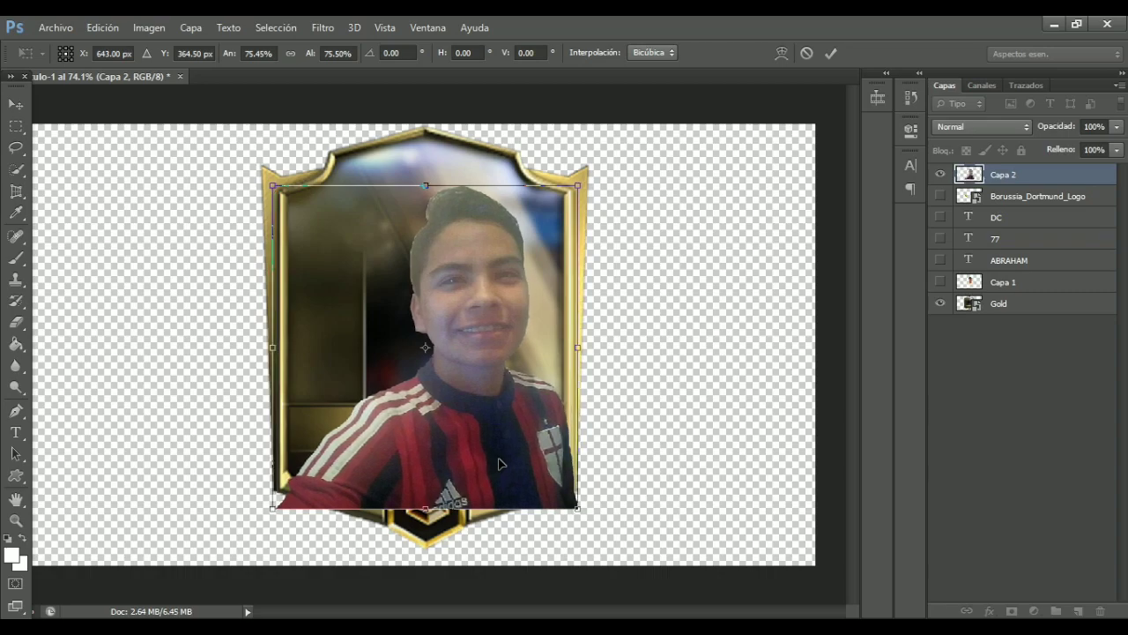
pyautogui.press('Return')
# Erase the excess lower-left area of the photo inside a rectangular selection.
pyautogui.press('m')
pyautogui.moveTo(632, 538); pyautogui.dragTo(254, 403)
pyautogui.press('e')
pyautogui.moveTo(282, 467)
pyautogui.mouseDown()
pyautogui.moveTo(416, 356)
pyautogui.moveTo(494, 581)
pyautogui.mouseUp()
pyautogui.hotkey('ctrl', 'd')
# Shrink the person photo further so it sits above the name bar.
pyautogui.hotkey('ctrl', 't')
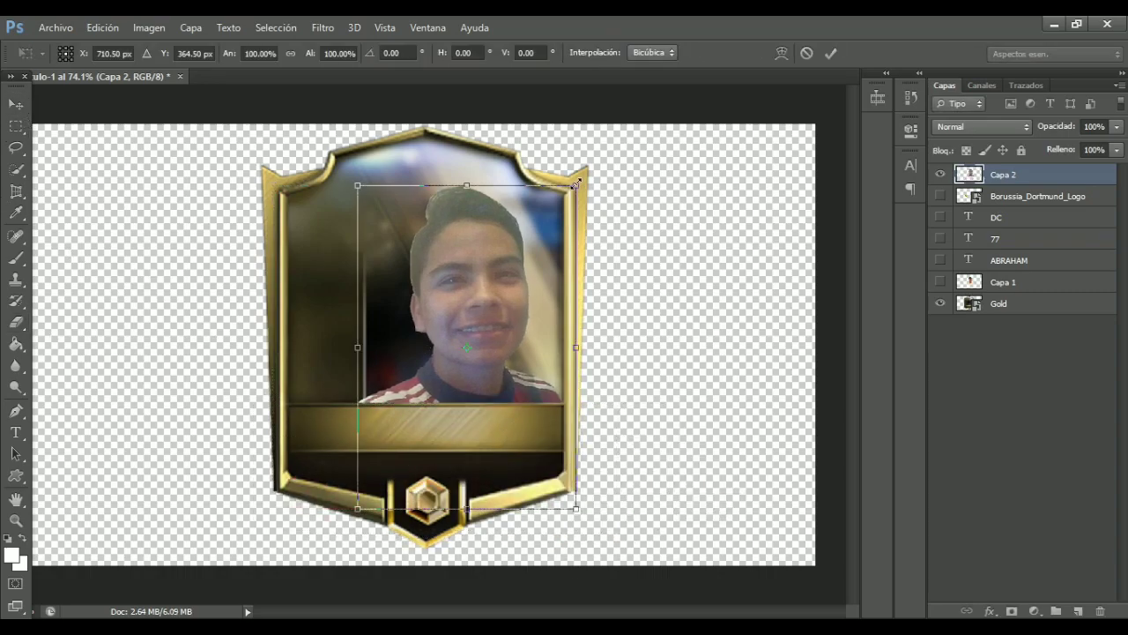
pyautogui.moveTo(577, 183); pyautogui.dragTo(559, 199)
pyautogui.press('Return')
# Apply the Topaz Adjust filter to the cut-out person layer.
pyautogui.press('v')
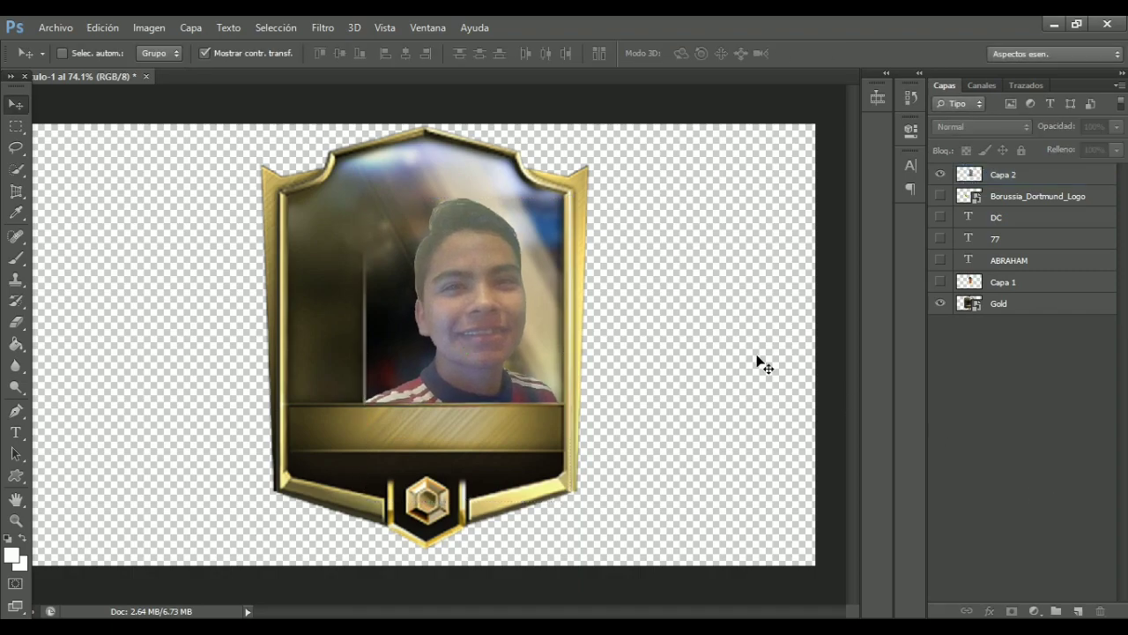
pyautogui.click(1004, 174)
pyautogui.click(323, 27)
pyautogui.click(353, 44)
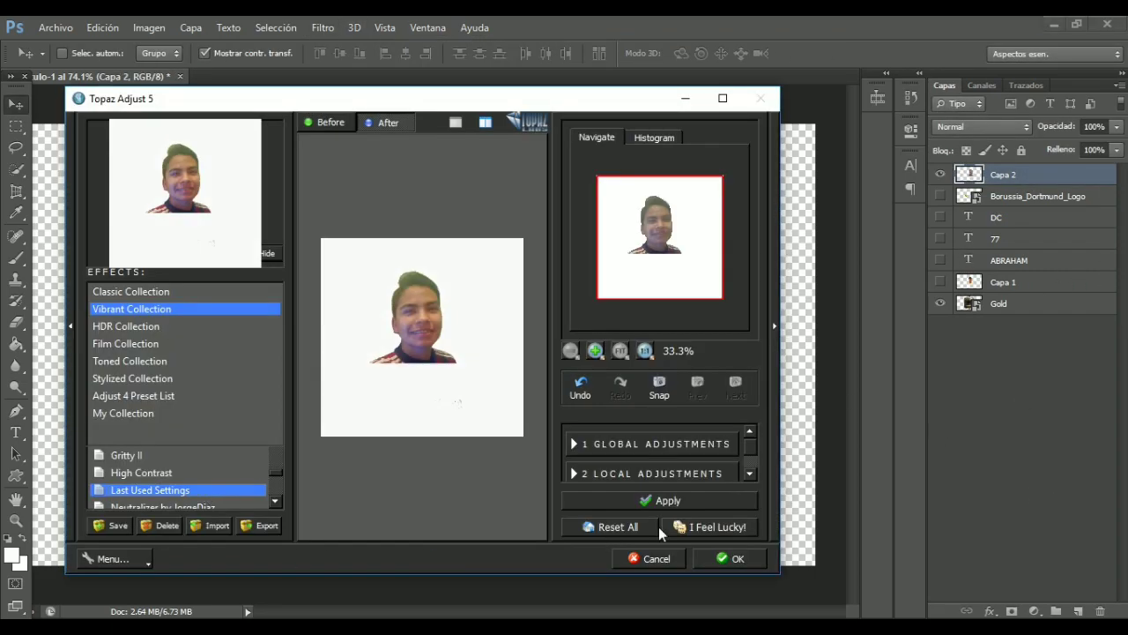
pyautogui.click(730, 558)
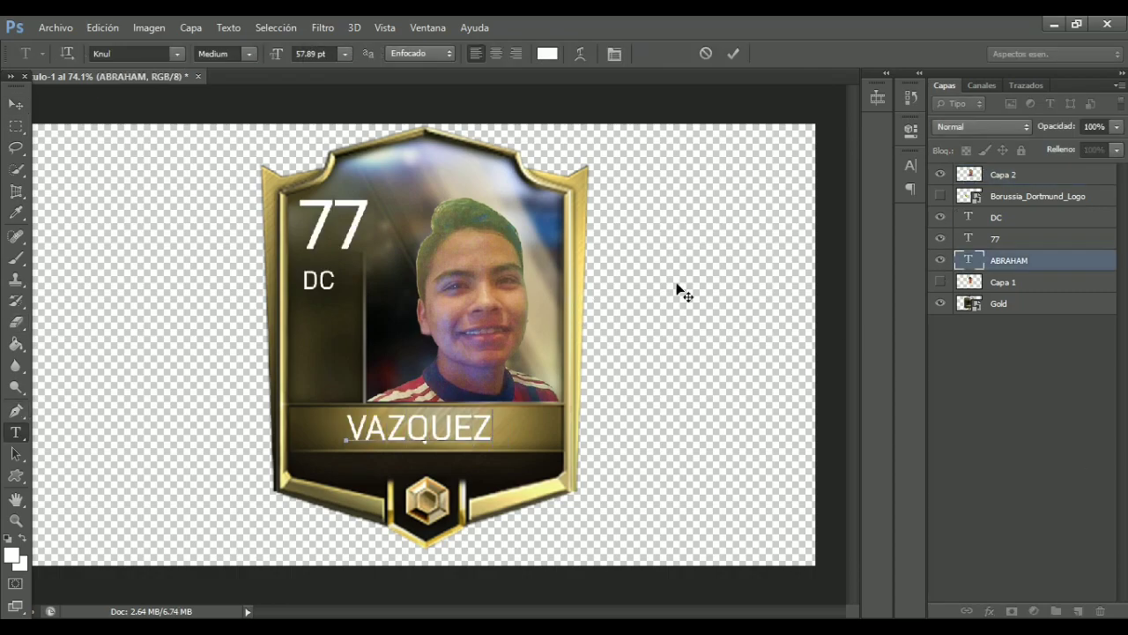
# Replace the DC position text with MCO.
pyautogui.click(15, 103)
pyautogui.click(996, 217)
pyautogui.press('t')
pyautogui.moveTo(336, 280); pyautogui.dragTo(287, 280)
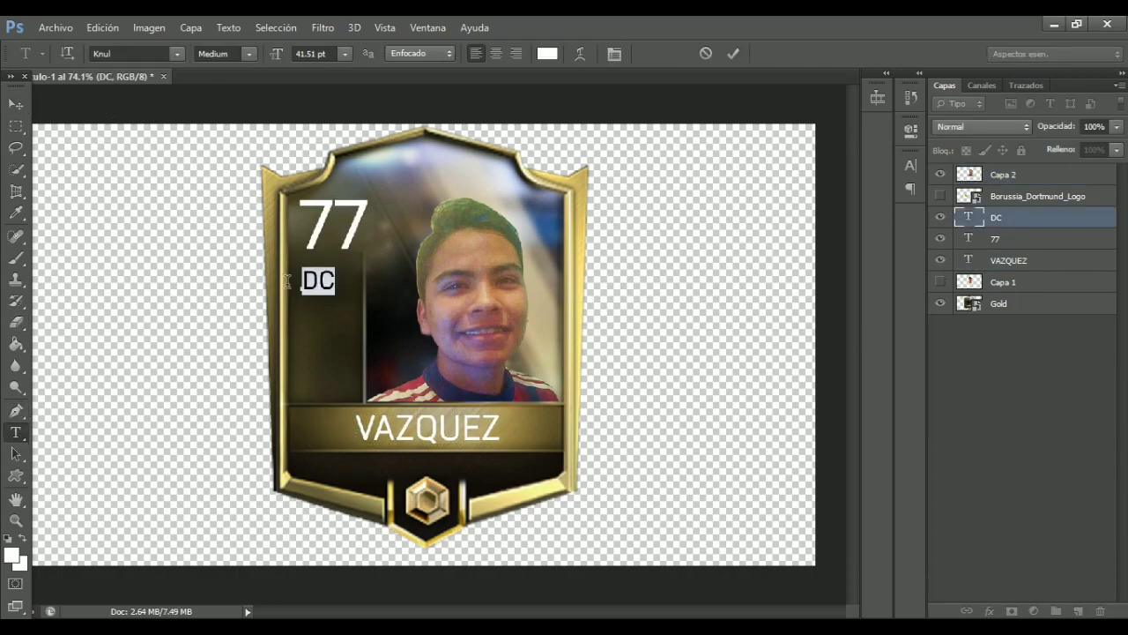
pyautogui.write('MCO')
pyautogui.click(733, 52)
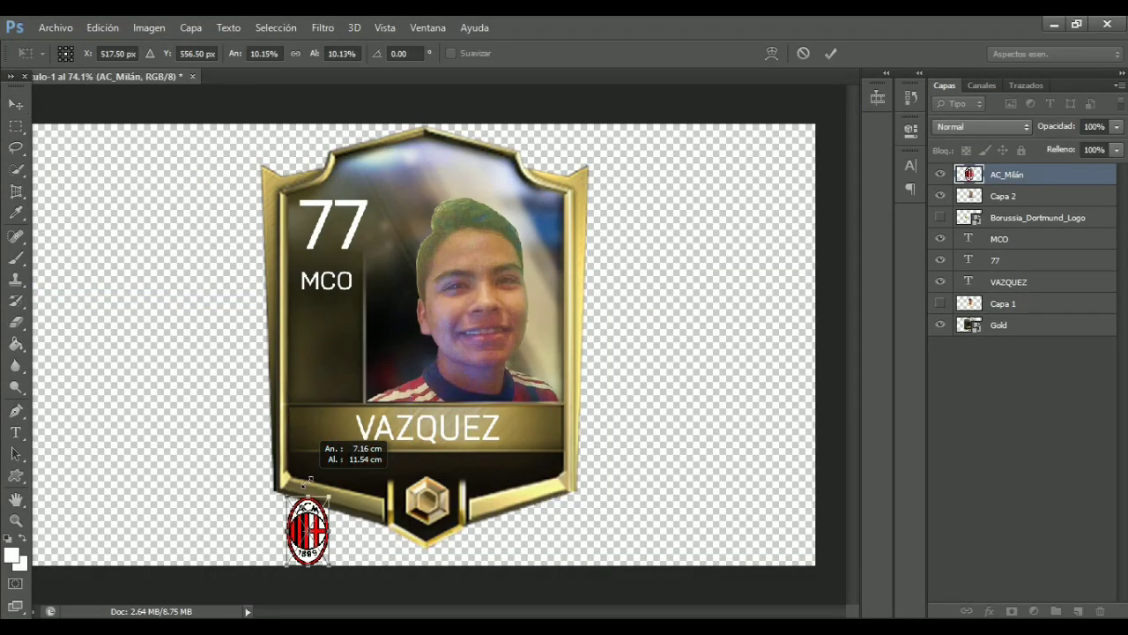
# Shrink the AC Milan badge, position it under MCO, and deselect all layers.
pyautogui.moveTo(306, 528); pyautogui.dragTo(326, 348)
pyautogui.press('Return')
pyautogui.click(1005, 195)
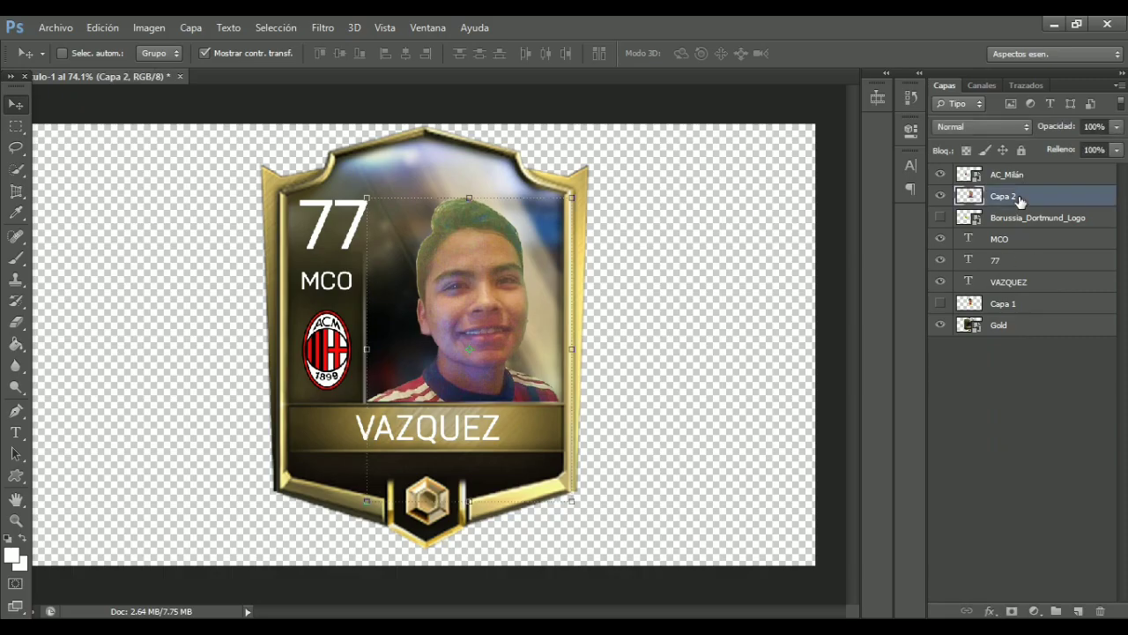
pyautogui.click(976, 381)
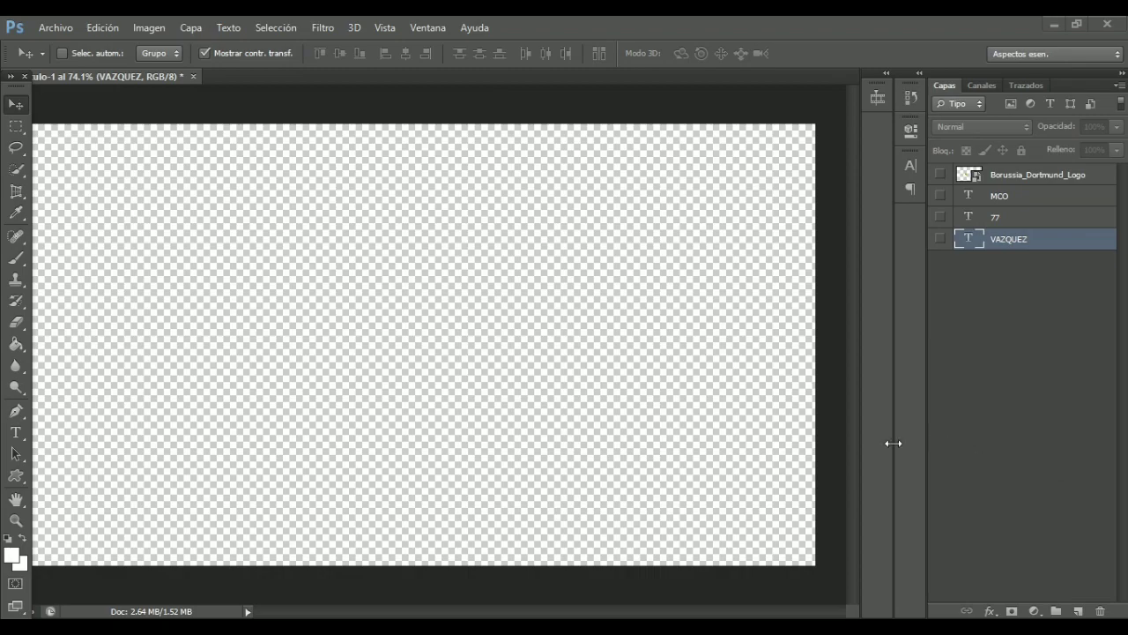
# Place the red Elite template from the PLANTILLAS CARTAS FIFA MOBILE 18 folder.
pyautogui.click(57, 27)
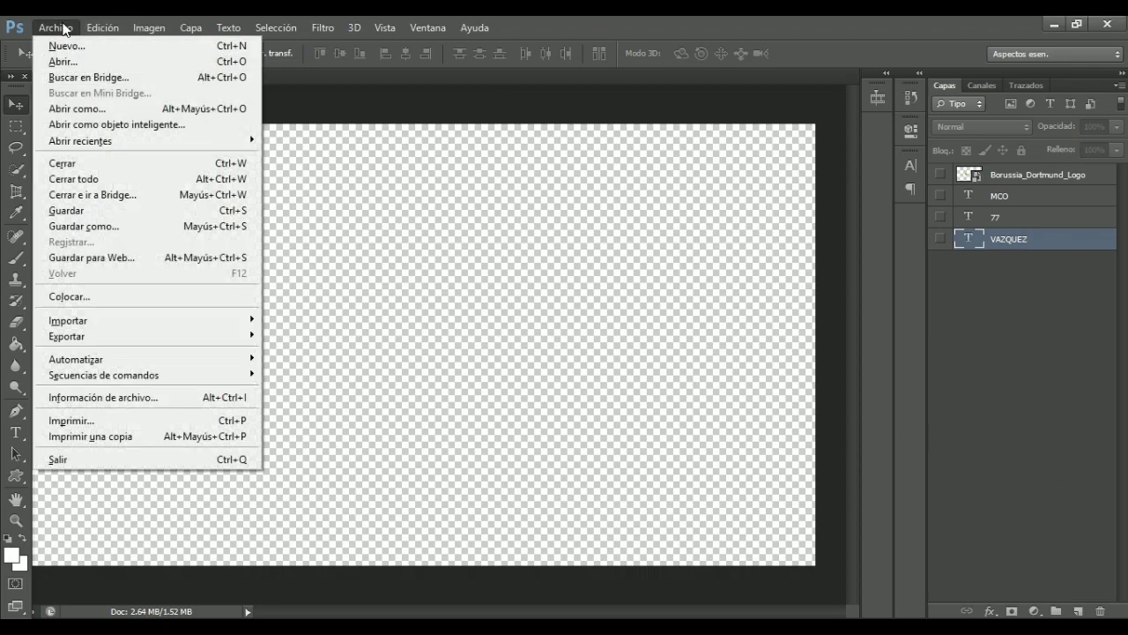
pyautogui.click(188, 291)
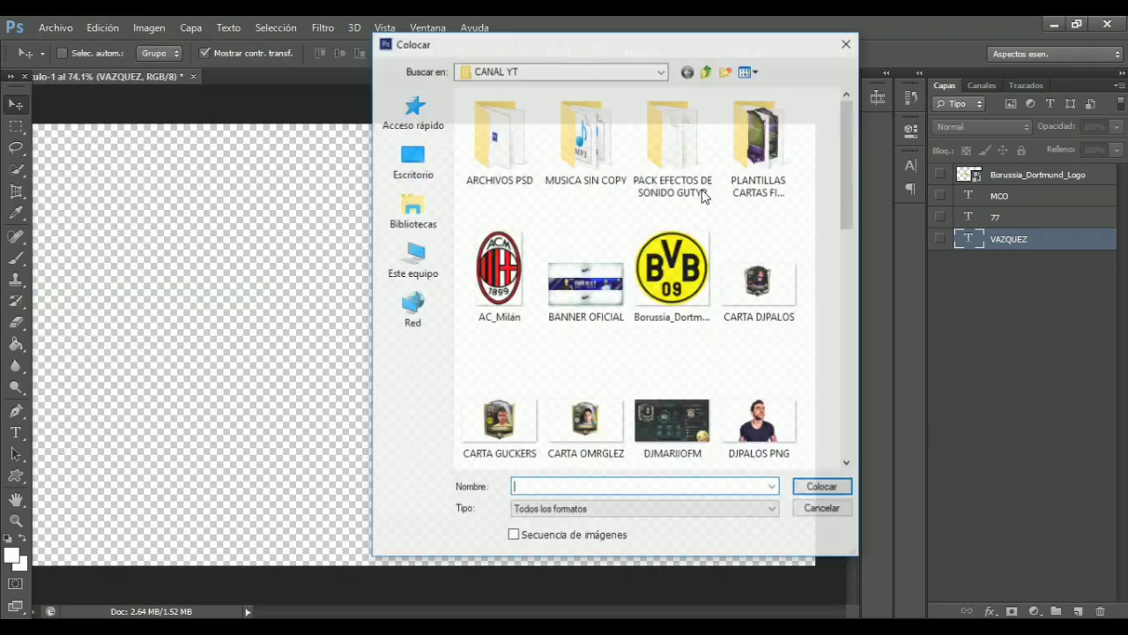
pyautogui.doubleClick(786, 156)
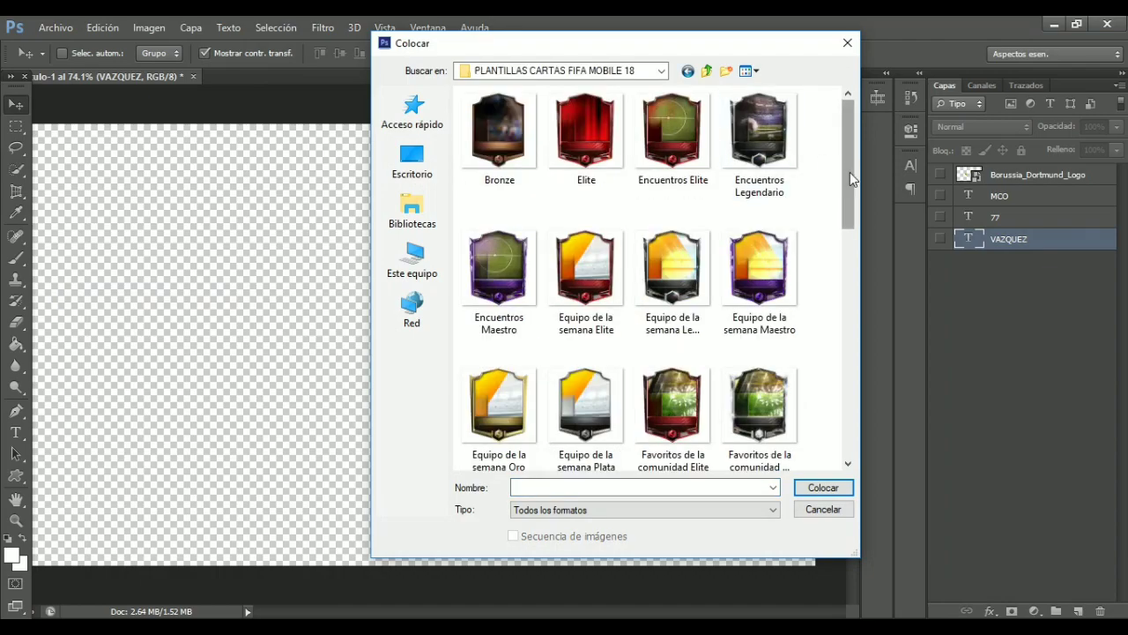
pyautogui.moveTo(849, 172); pyautogui.dragTo(846, 139)
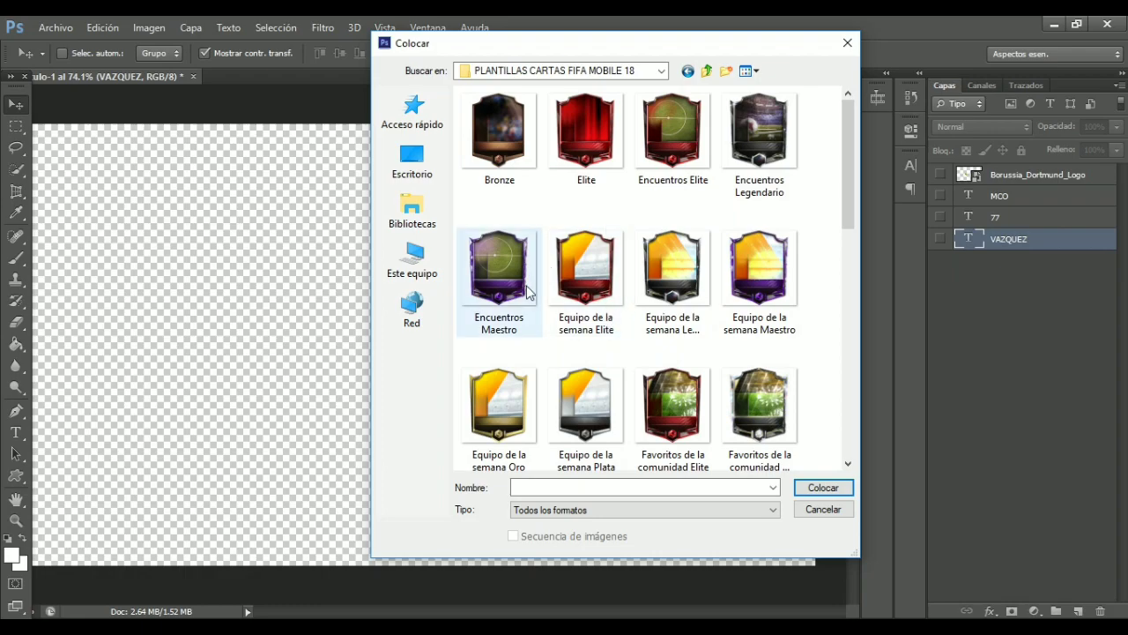
pyautogui.click(500, 273)
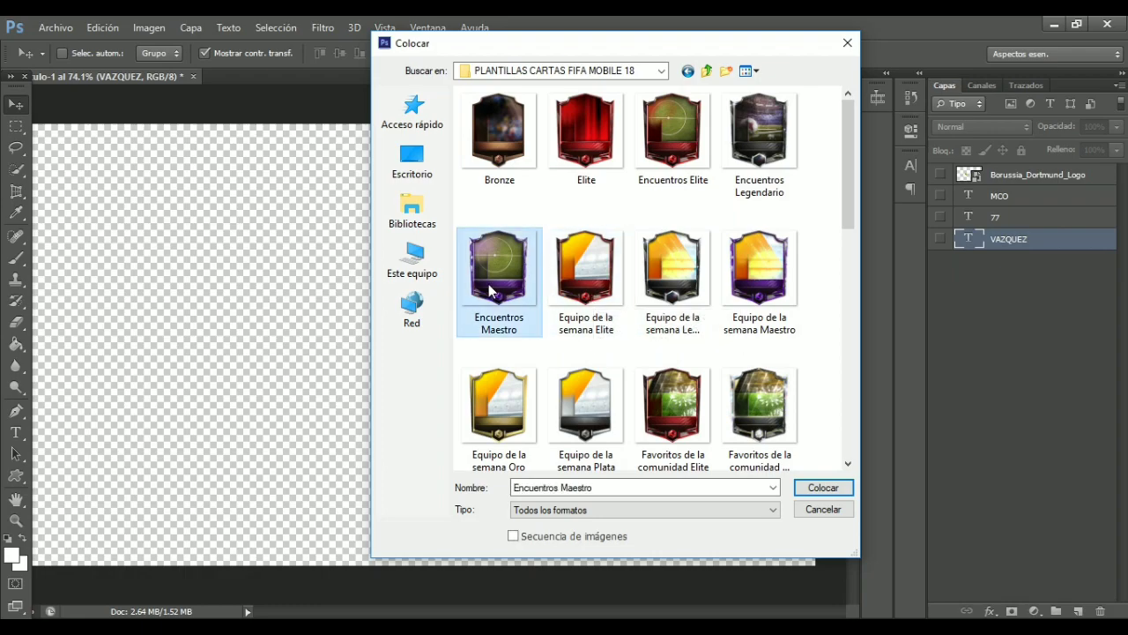
pyautogui.click(756, 150)
pyautogui.moveTo(847, 187)
pyautogui.mouseDown()
pyautogui.moveTo(847, 272)
pyautogui.moveTo(861, 161)
pyautogui.mouseUp()
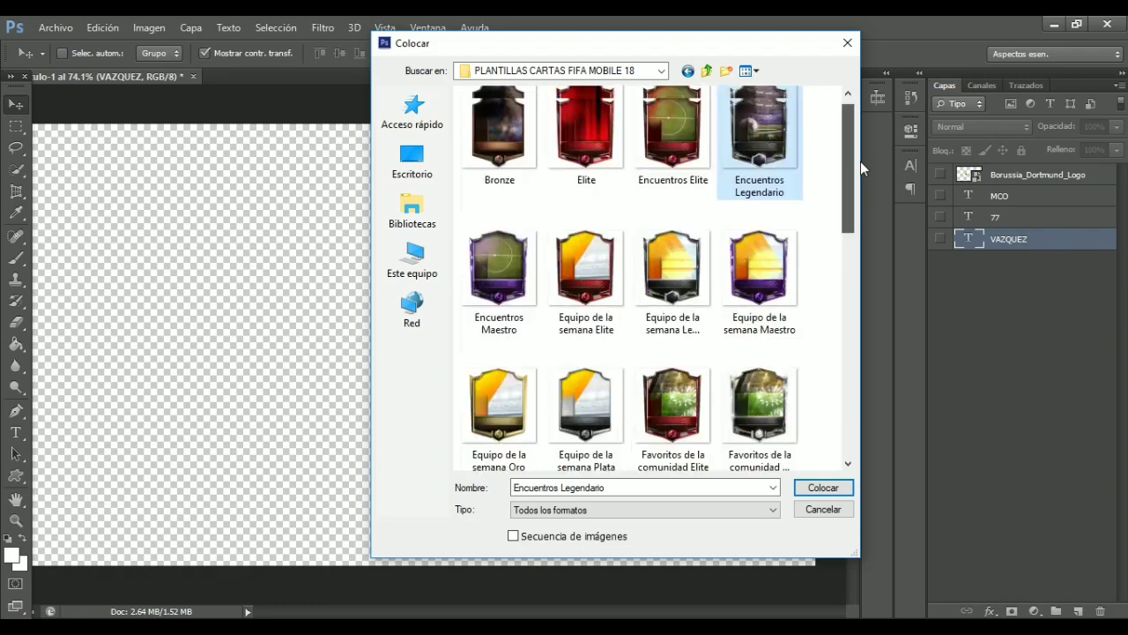
pyautogui.click(606, 125)
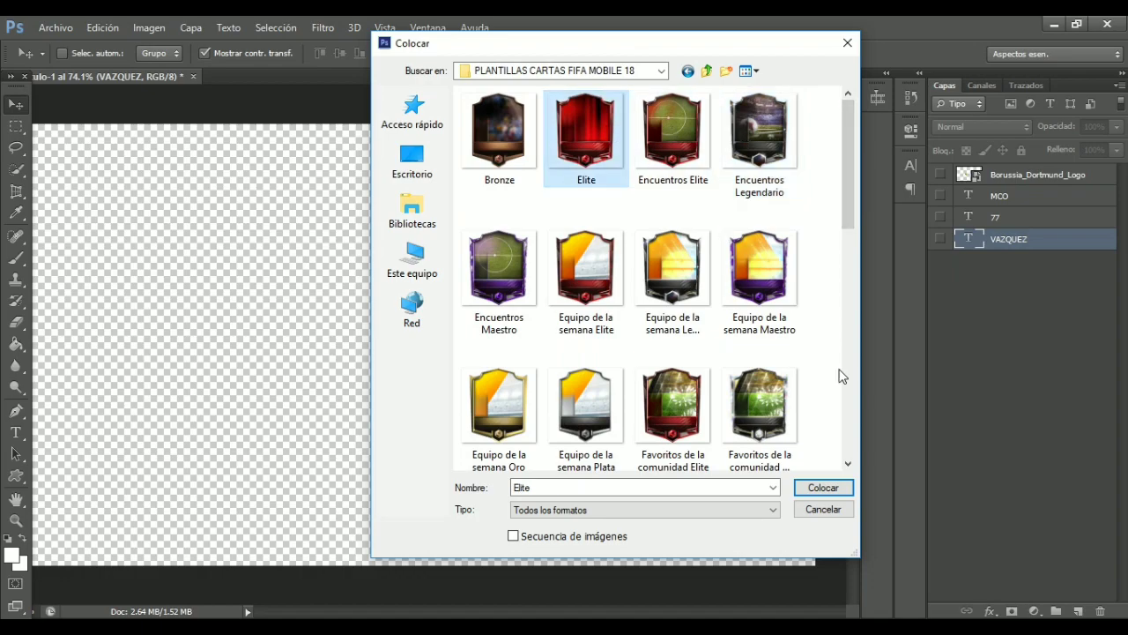
pyautogui.click(823, 490)
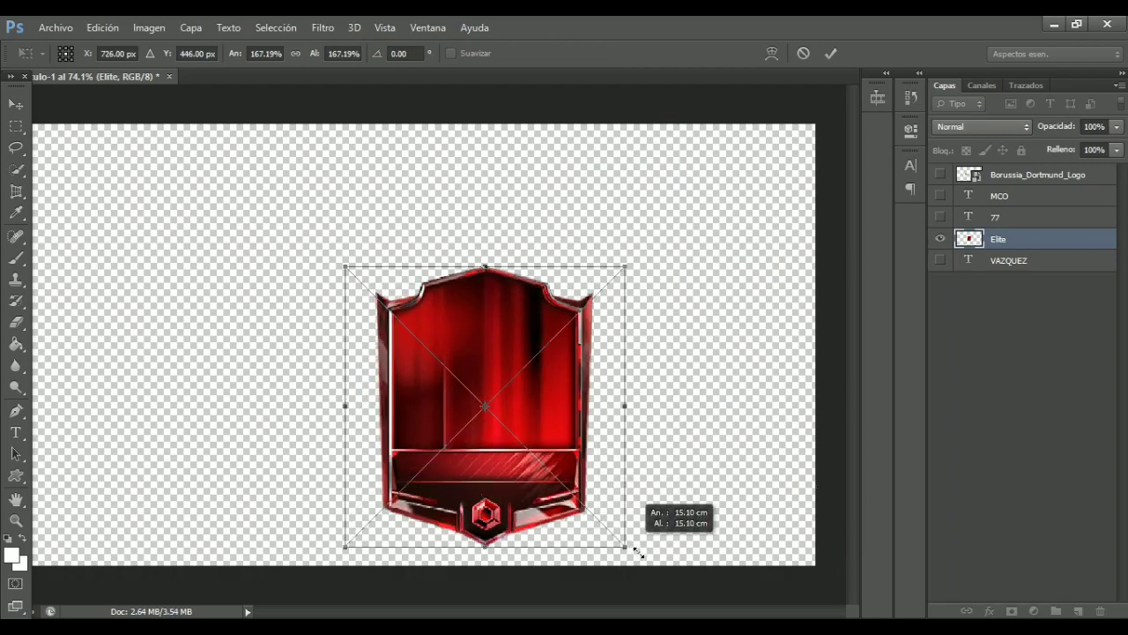
# Enlarge the Elite card to about 266%, shift it left, and commit.
pyautogui.moveTo(502, 424); pyautogui.dragTo(634, 555)
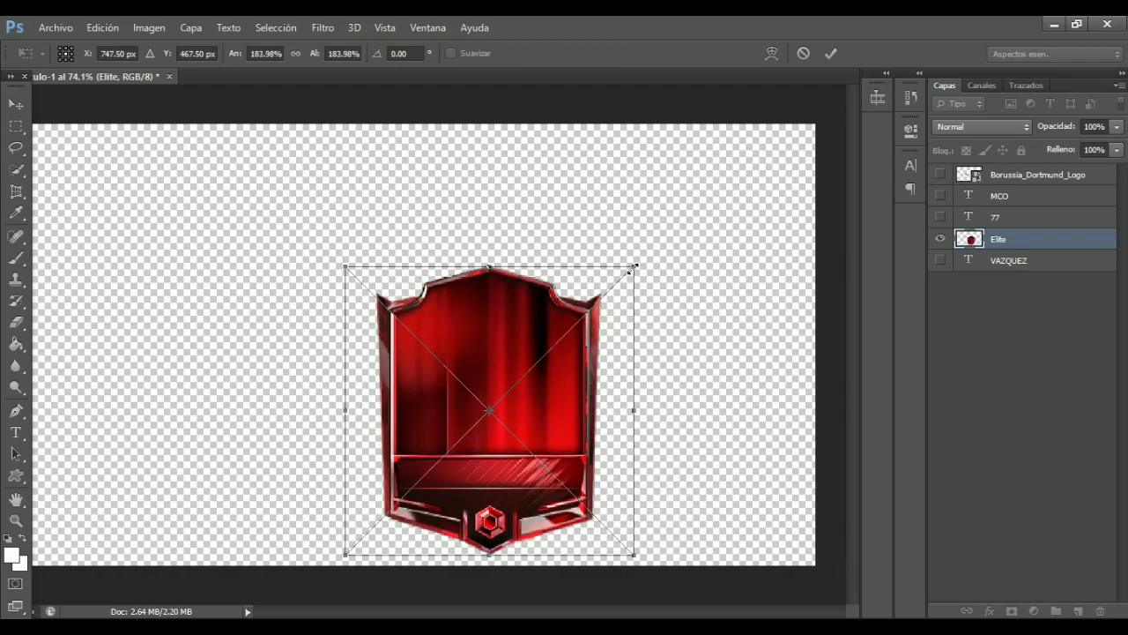
pyautogui.moveTo(634, 264)
pyautogui.mouseDown()
pyautogui.moveTo(810, 158)
pyautogui.moveTo(763, 138)
pyautogui.mouseUp()
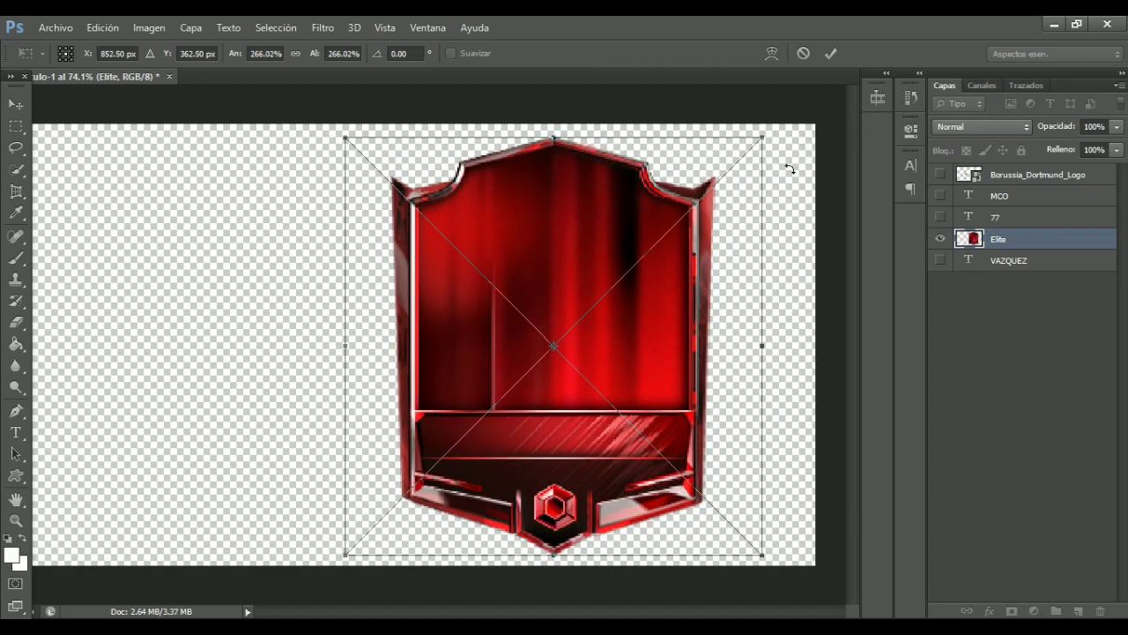
pyautogui.moveTo(684, 330); pyautogui.dragTo(565, 324)
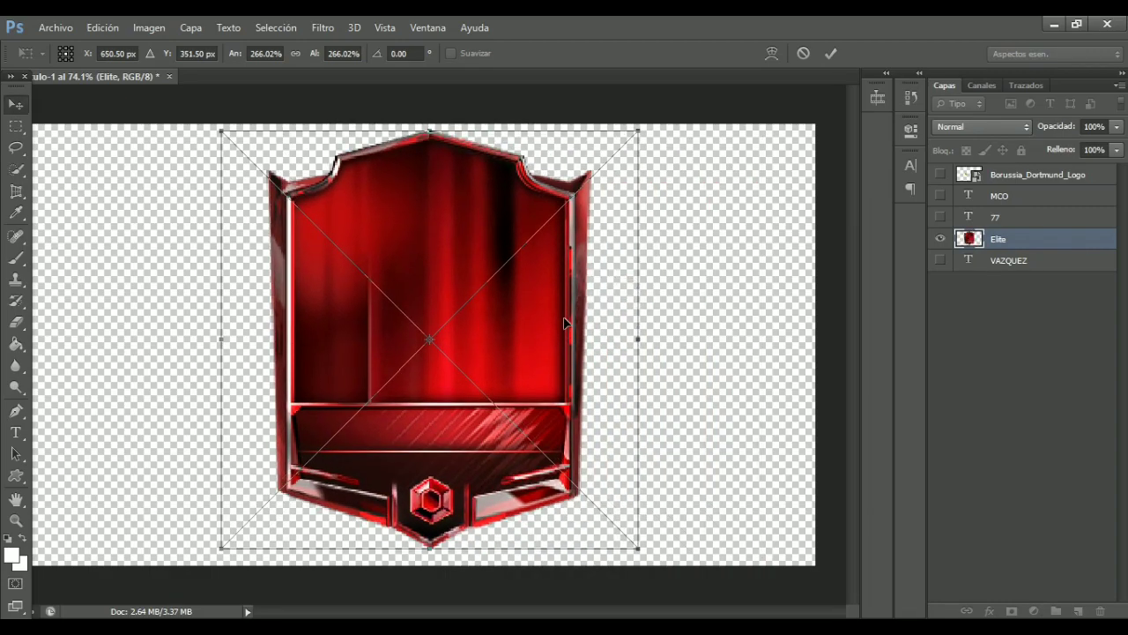
pyautogui.press('Return')
pyautogui.click(1036, 454)
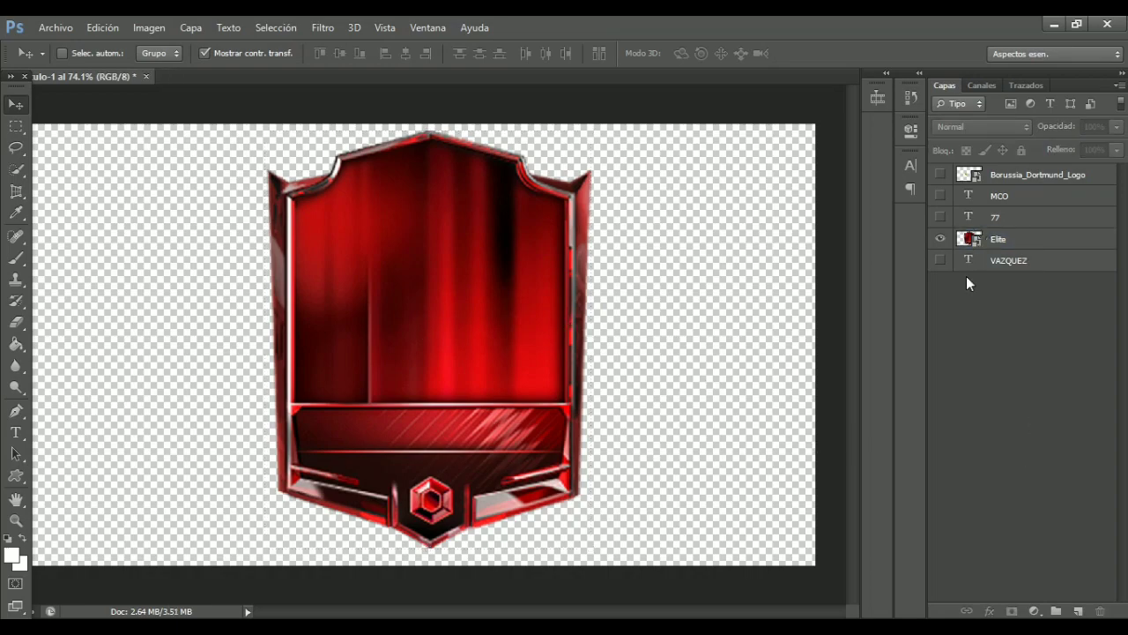
# Place the photo IMG-20180324-WA0001 from the CANAL YT folder into the document.
pyautogui.click(63, 27)
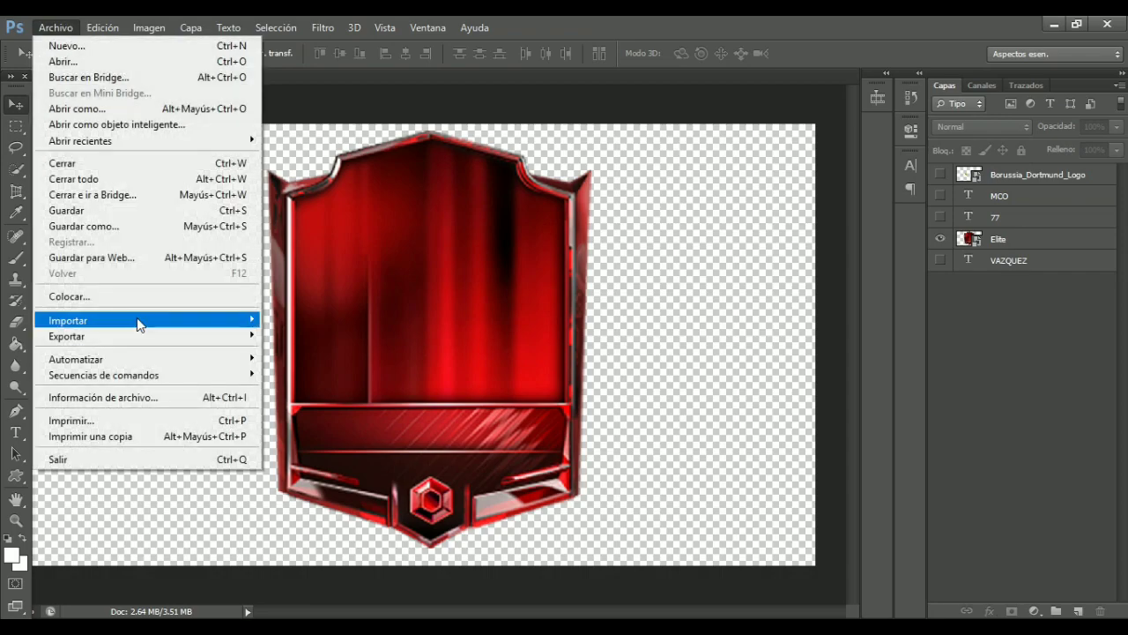
pyautogui.click(133, 298)
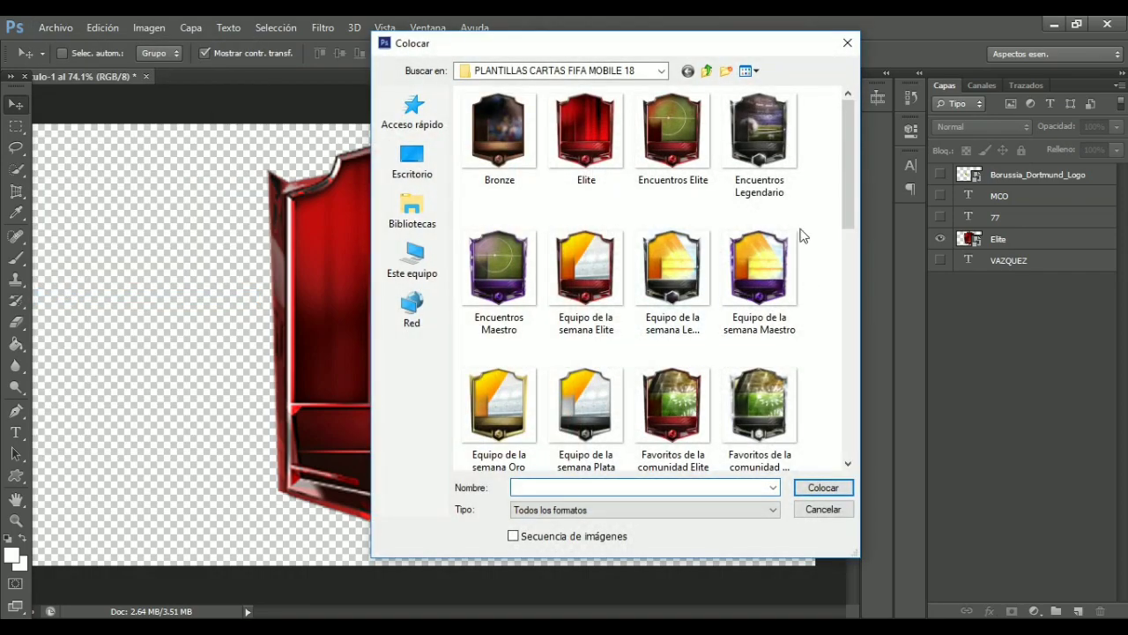
pyautogui.click(663, 72)
pyautogui.click(664, 73)
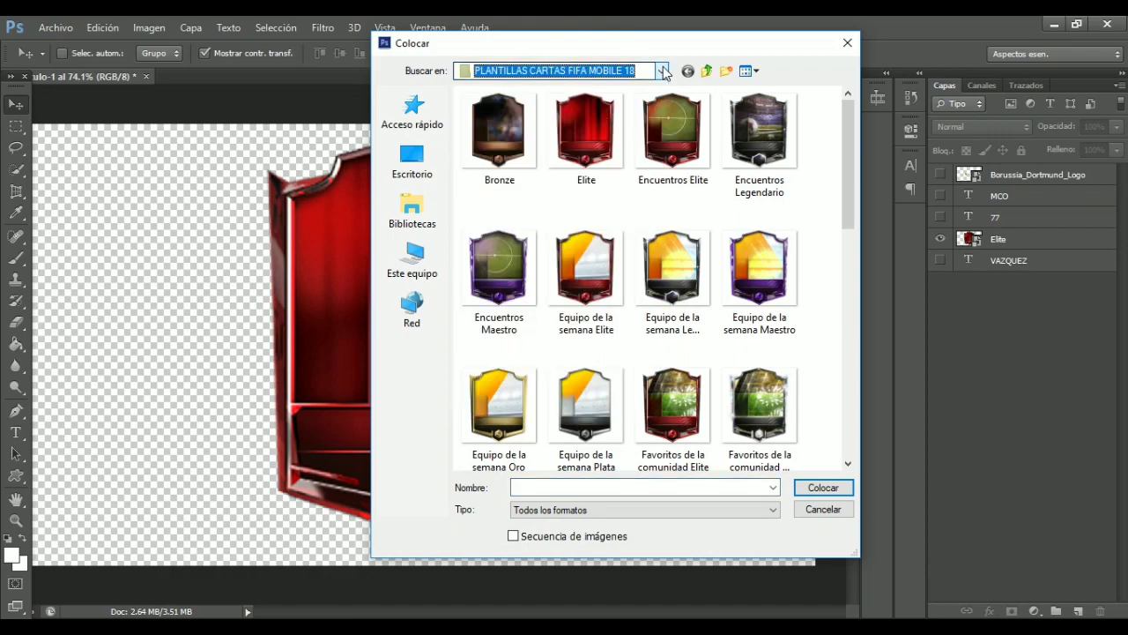
pyautogui.click(518, 220)
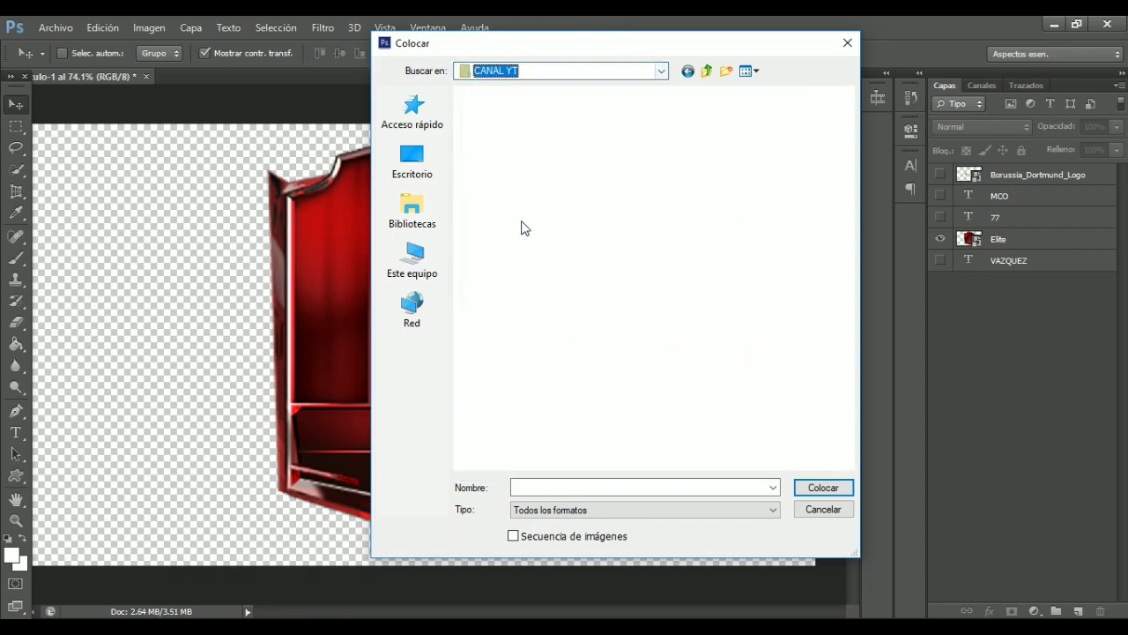
pyautogui.moveTo(851, 220)
pyautogui.mouseDown()
pyautogui.moveTo(860, 368)
pyautogui.moveTo(858, 353)
pyautogui.mouseUp()
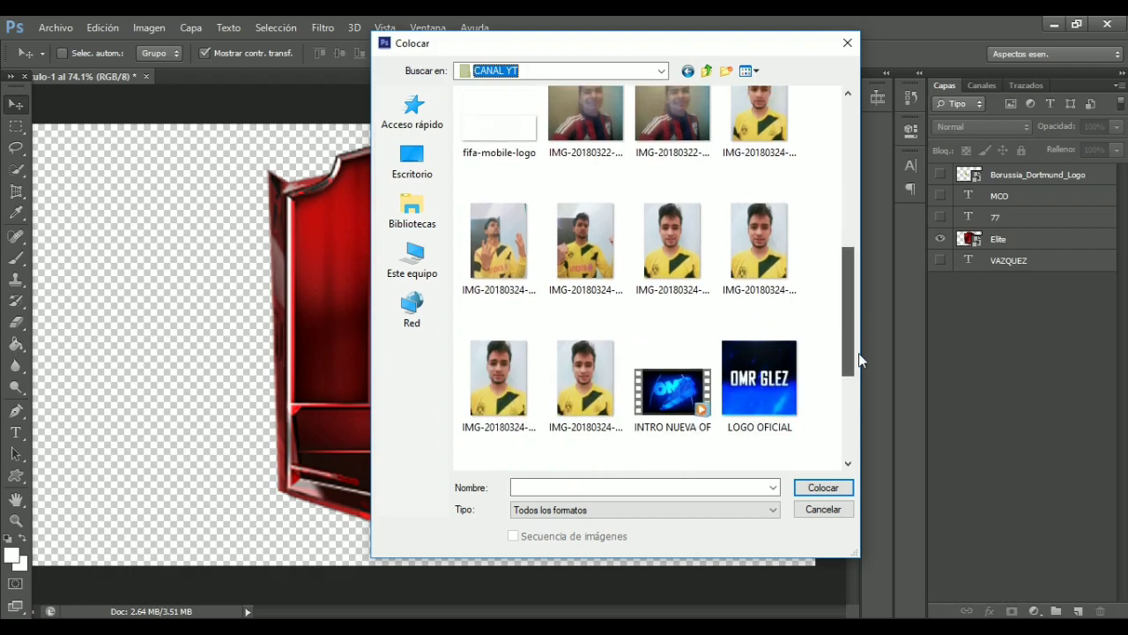
pyautogui.click(499, 243)
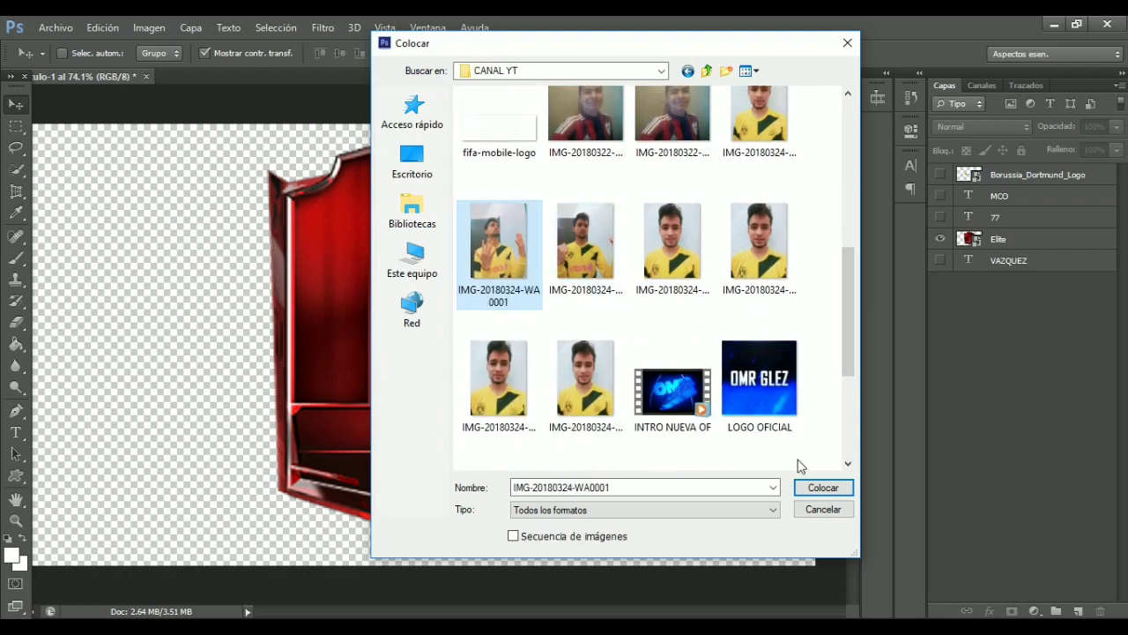
pyautogui.click(823, 492)
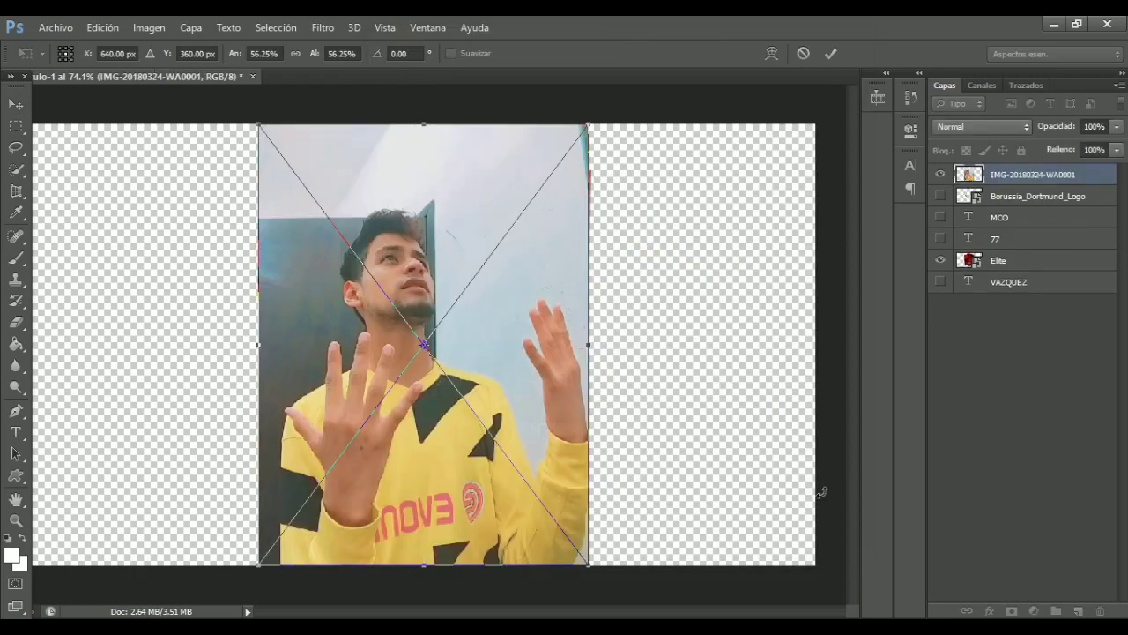
# Move the placed photo right over the card and commit it.
pyautogui.moveTo(502, 356); pyautogui.dragTo(560, 383)
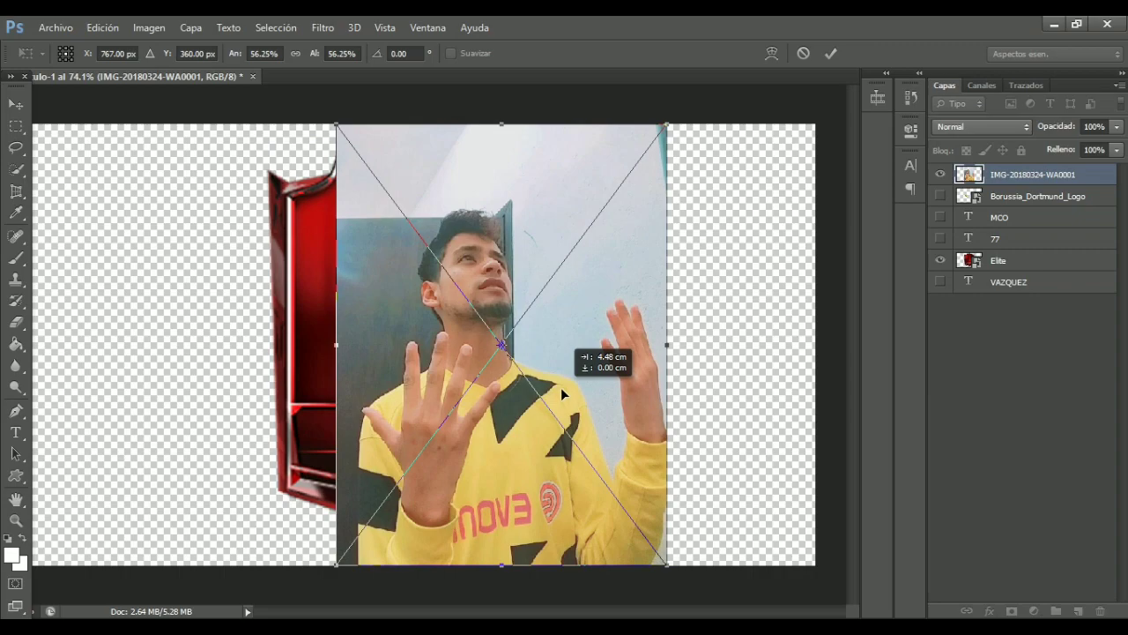
pyautogui.moveTo(560, 387); pyautogui.dragTo(571, 393)
pyautogui.press('Return')
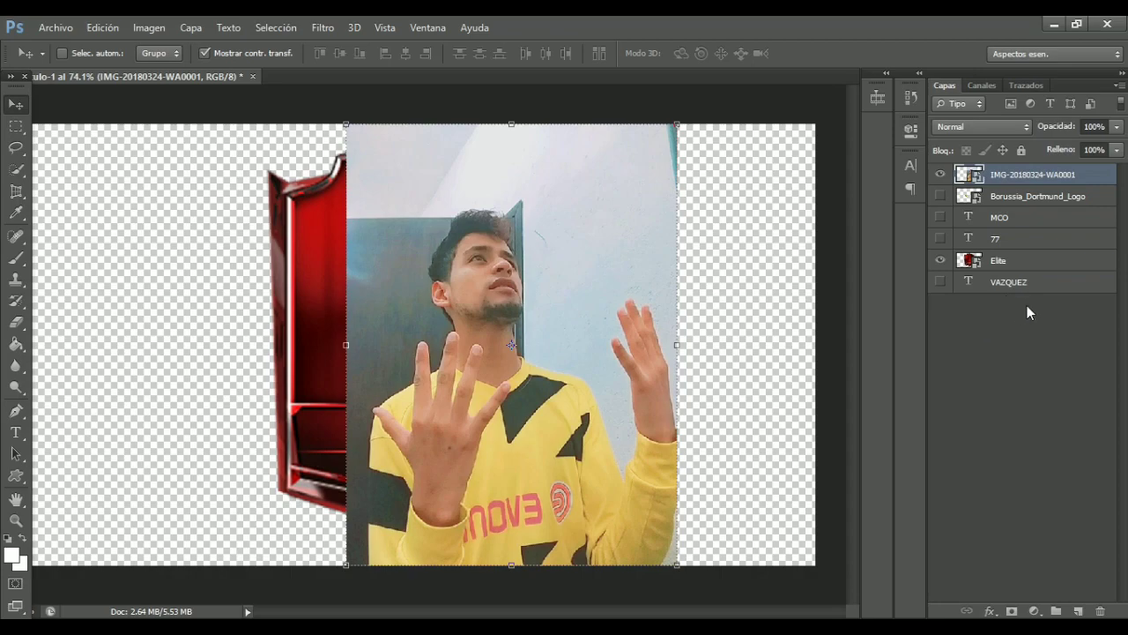
# Hide the Elite red card frame and zoom in on the person's hand.
pyautogui.click(940, 261)
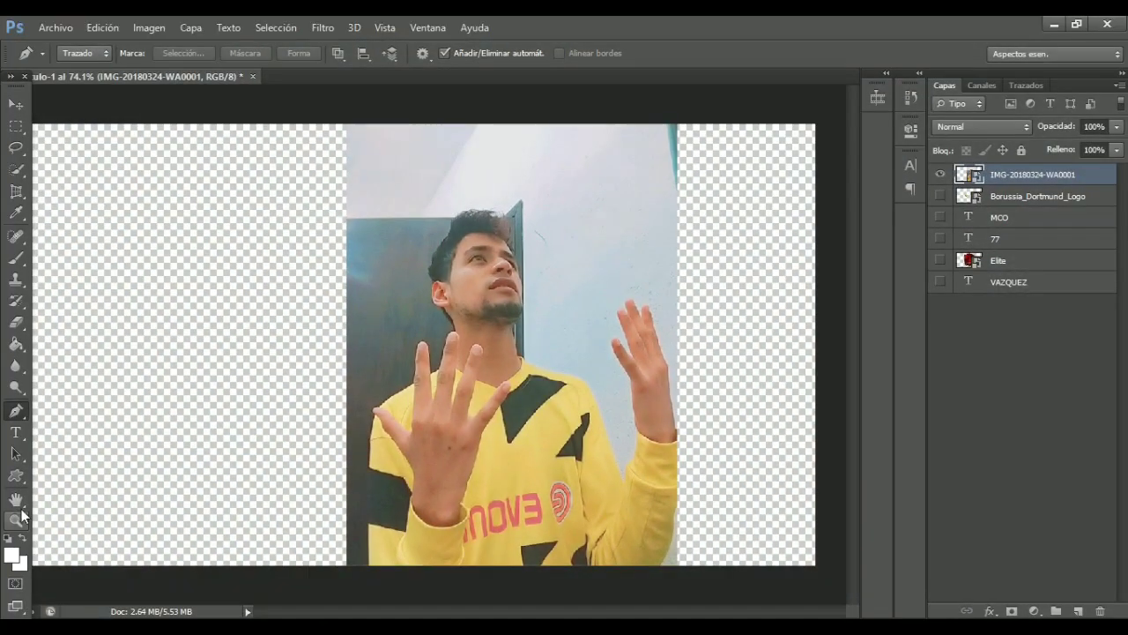
pyautogui.press('z')
pyautogui.click(379, 535)
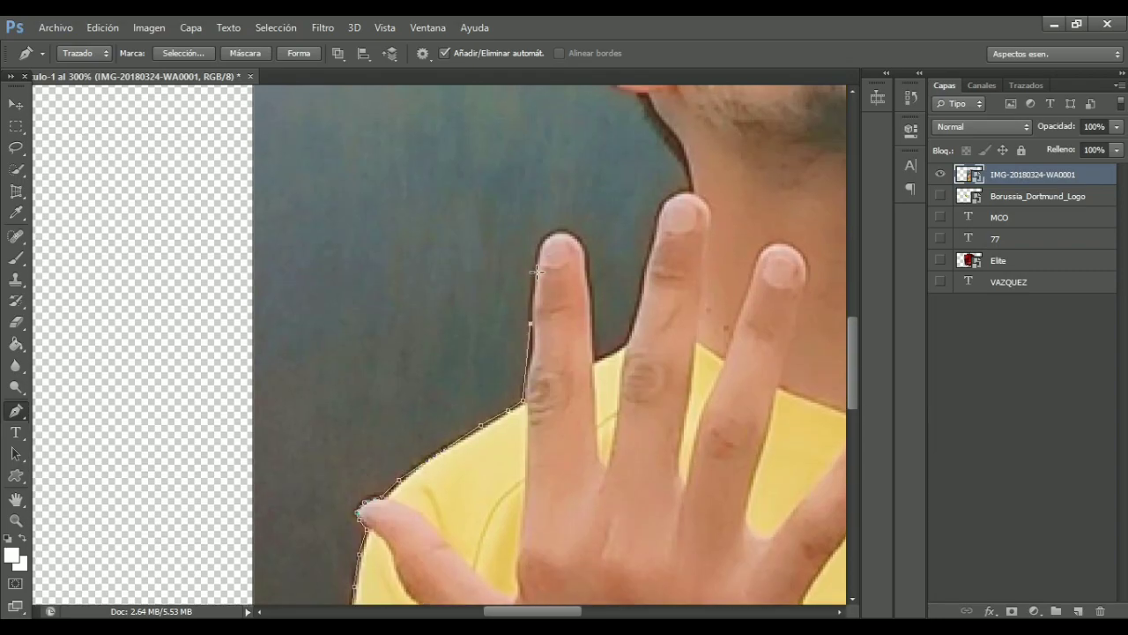
# Pen-trace the outline from the fingertips over the hair and down the face to the chin.
pyautogui.click(562, 234)
pyautogui.click(591, 313)
pyautogui.click(607, 356)
pyautogui.click(650, 256)
pyautogui.click(661, 208)
pyautogui.click(688, 189)
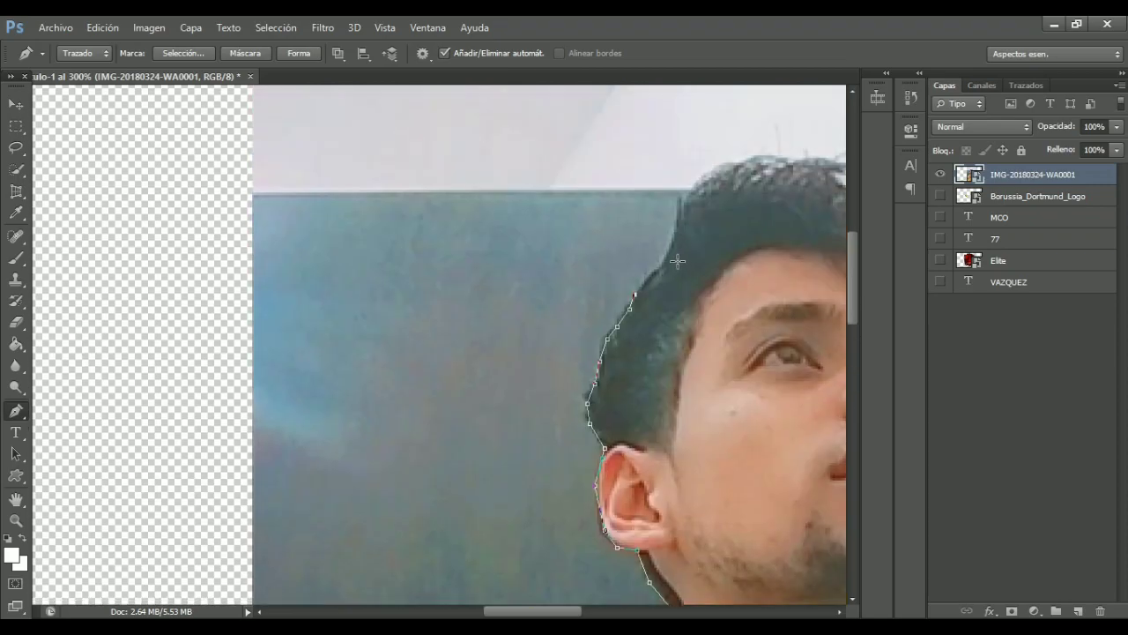
pyautogui.click(679, 203)
pyautogui.click(704, 180)
pyautogui.click(738, 166)
pyautogui.click(788, 160)
pyautogui.click(466, 184)
pyautogui.click(483, 194)
pyautogui.click(507, 234)
pyautogui.click(529, 335)
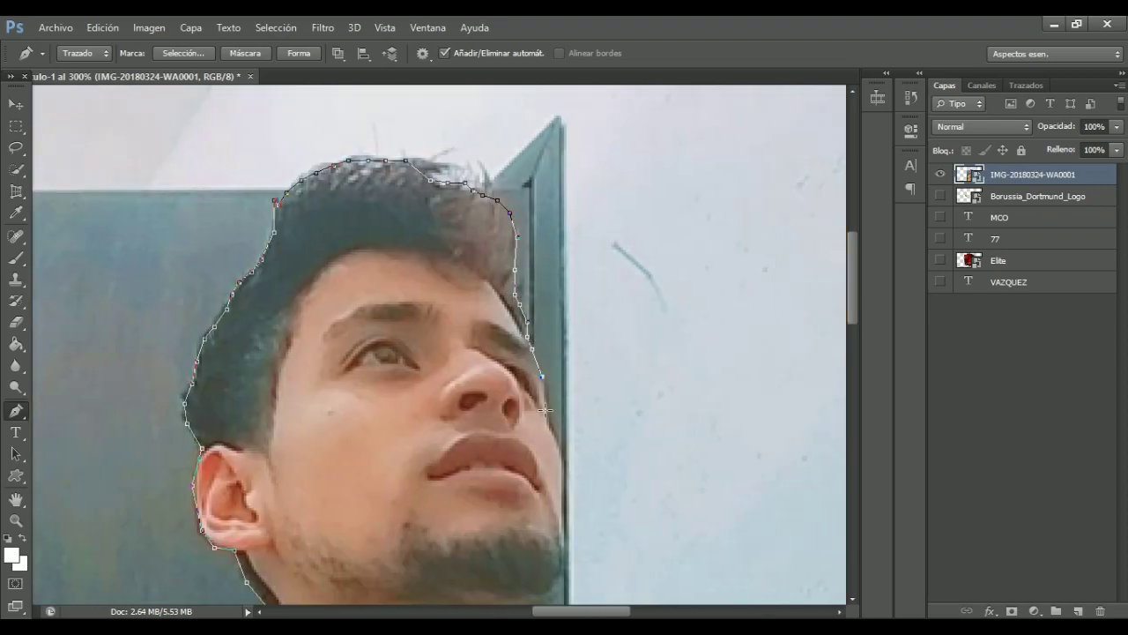
pyautogui.click(546, 414)
pyautogui.click(561, 463)
# Continue the outline down the neck, along the collar and shoulder, and around the arm to the wrist.
pyautogui.scroll(-3, 564, 454)
pyautogui.click(560, 304)
pyautogui.click(520, 364)
pyautogui.click(531, 457)
pyautogui.click(564, 500)
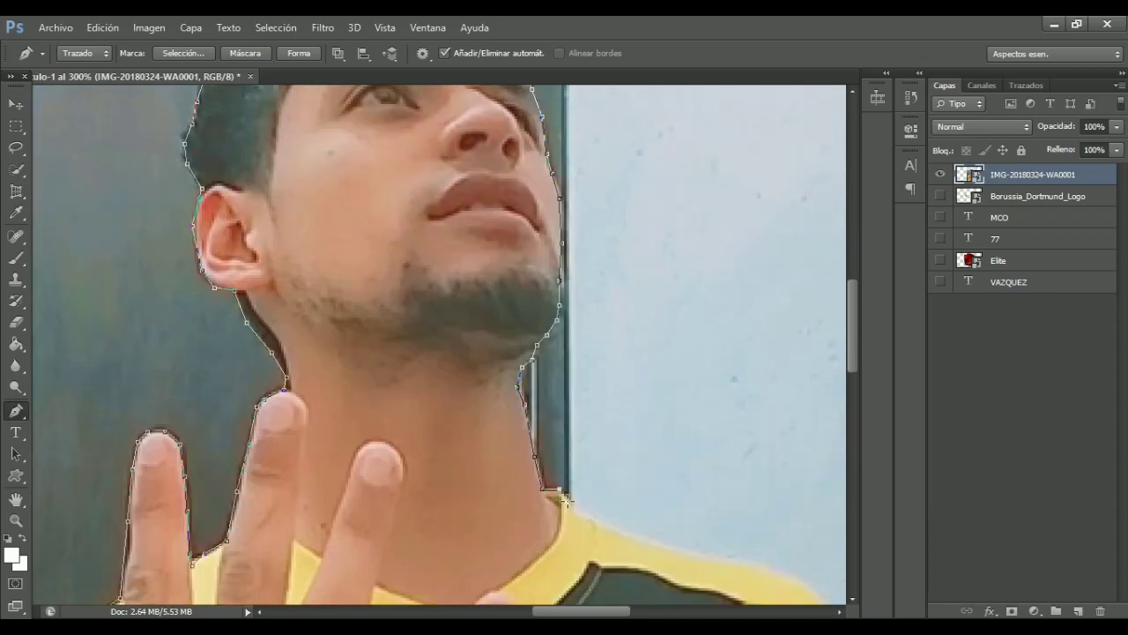
pyautogui.moveTo(564, 500); pyautogui.dragTo(401, 279)
pyautogui.click(453, 308)
pyautogui.click(510, 328)
pyautogui.click(599, 349)
pyautogui.click(664, 391)
pyautogui.moveTo(852, 388); pyautogui.dragTo(853, 428)
pyautogui.click(713, 287)
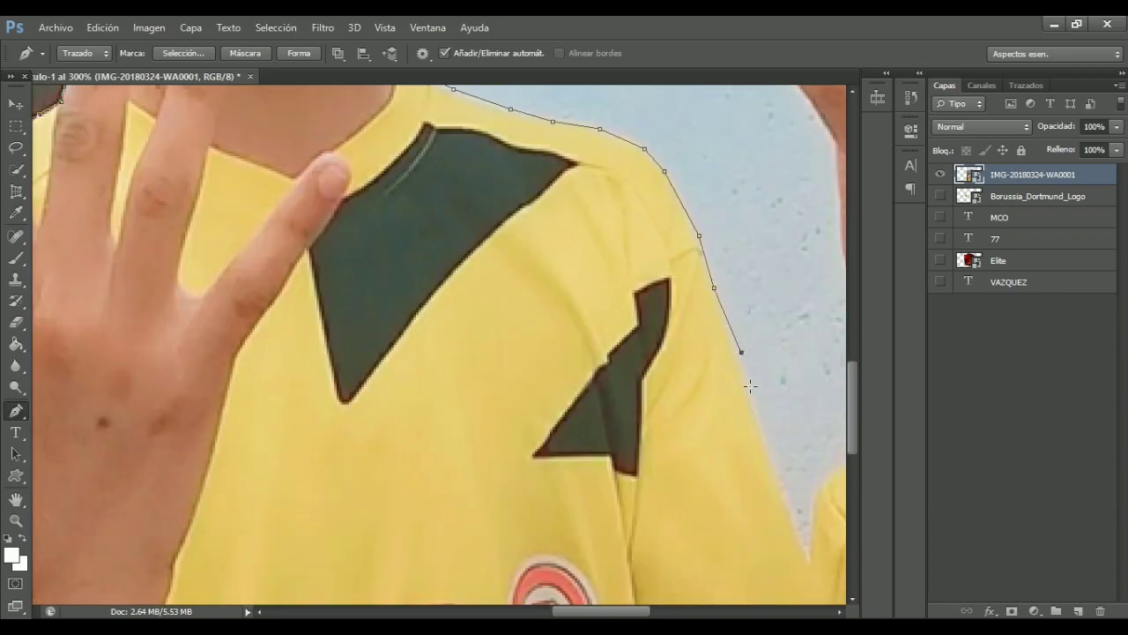
pyautogui.click(784, 502)
pyautogui.click(833, 479)
pyautogui.hscroll(3, 644, 589)
pyautogui.click(574, 360)
pyautogui.click(554, 220)
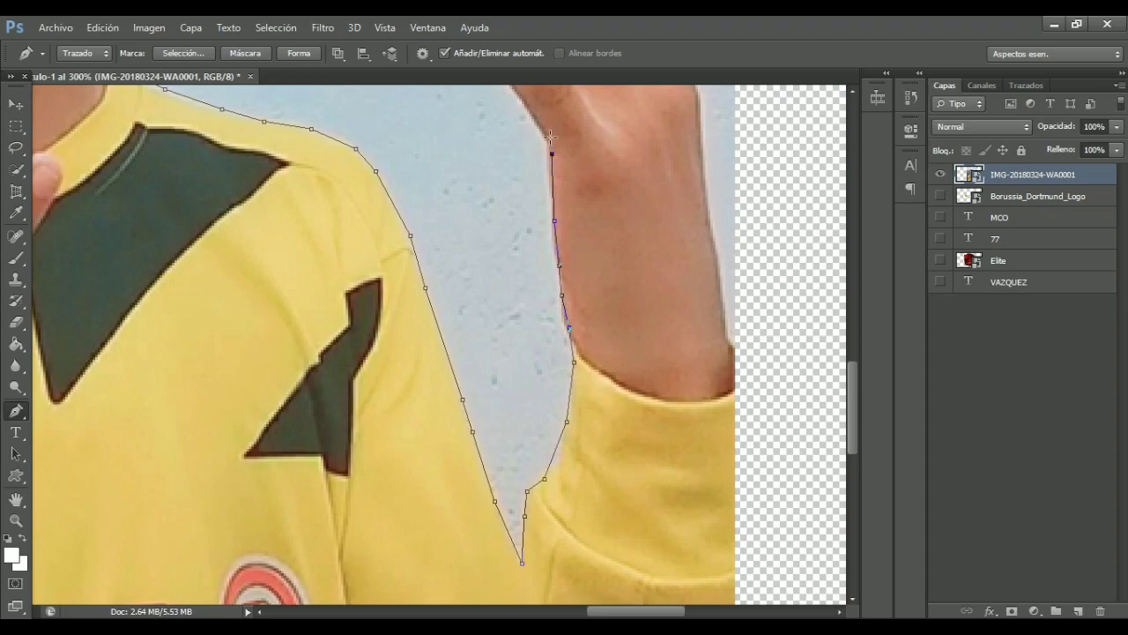
pyautogui.click(533, 119)
# Trace around the remaining fingers and down the outer edge of the hand and arm.
pyautogui.scroll(3, 533, 119)
pyautogui.click(490, 204)
pyautogui.click(552, 276)
pyautogui.click(492, 99)
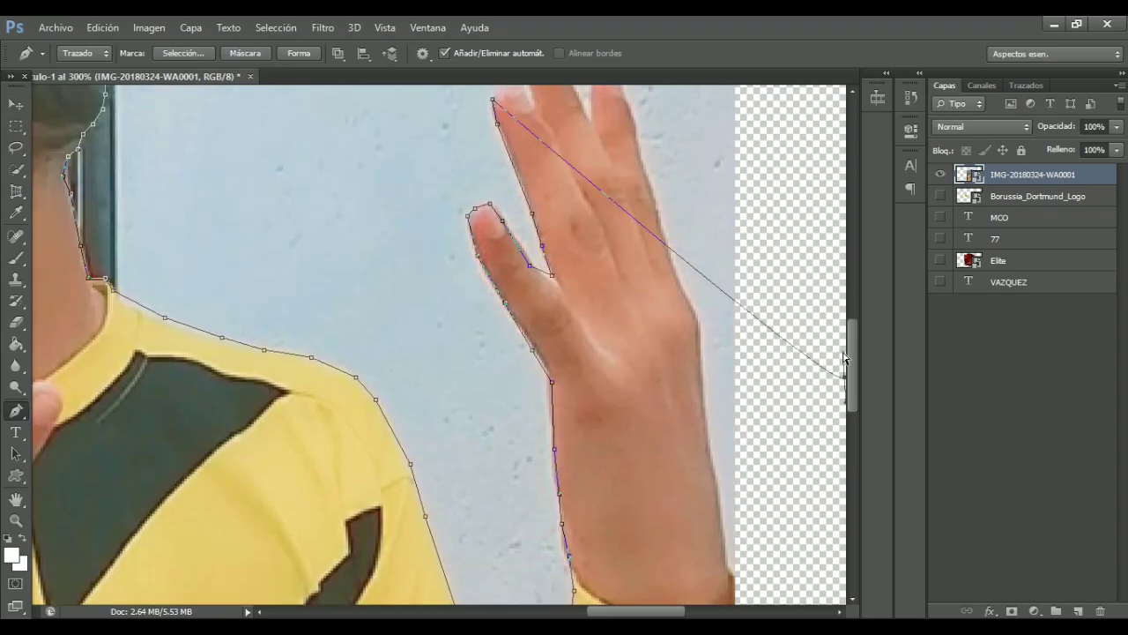
pyautogui.click(501, 352)
pyautogui.moveTo(852, 378)
pyautogui.mouseDown()
pyautogui.moveTo(853, 329)
pyautogui.moveTo(853, 346)
pyautogui.mouseUp()
pyautogui.click(534, 314)
pyautogui.click(577, 358)
pyautogui.click(590, 377)
pyautogui.click(607, 338)
pyautogui.click(619, 339)
pyautogui.click(674, 385)
pyautogui.click(698, 440)
pyautogui.scroll(-3, 698, 441)
pyautogui.click(708, 348)
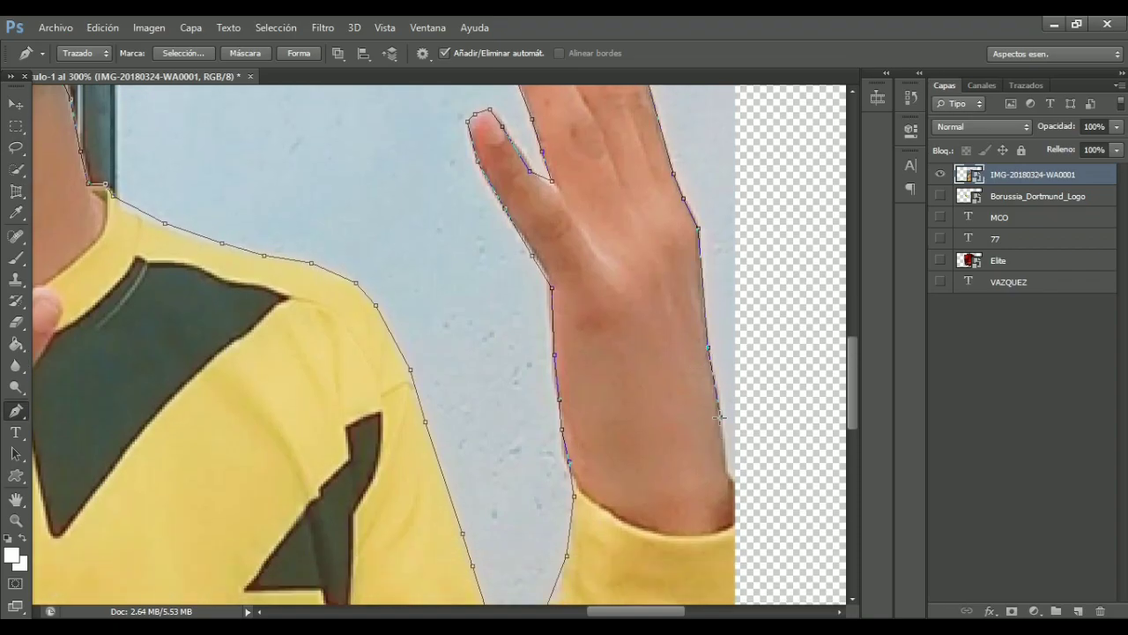
# Close the traced path and convert it into a selection with Make Selection.
pyautogui.hotkey('ctrl', '0')
pyautogui.rightClick(501, 240)
pyautogui.click(547, 291)
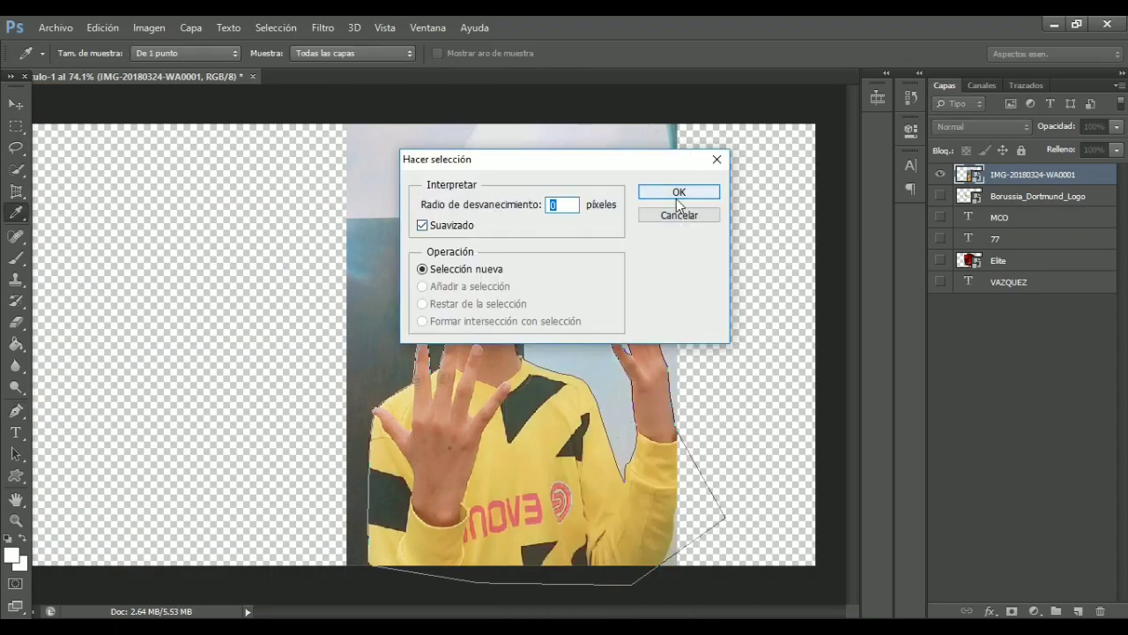
pyautogui.press('Return')
pyautogui.press('m')
pyautogui.rightClick(536, 102)
# Copy the cut-out person to layer Capa 1, hide the original photo, and show the Elite frame.
pyautogui.click(593, 232)
pyautogui.click(939, 195)
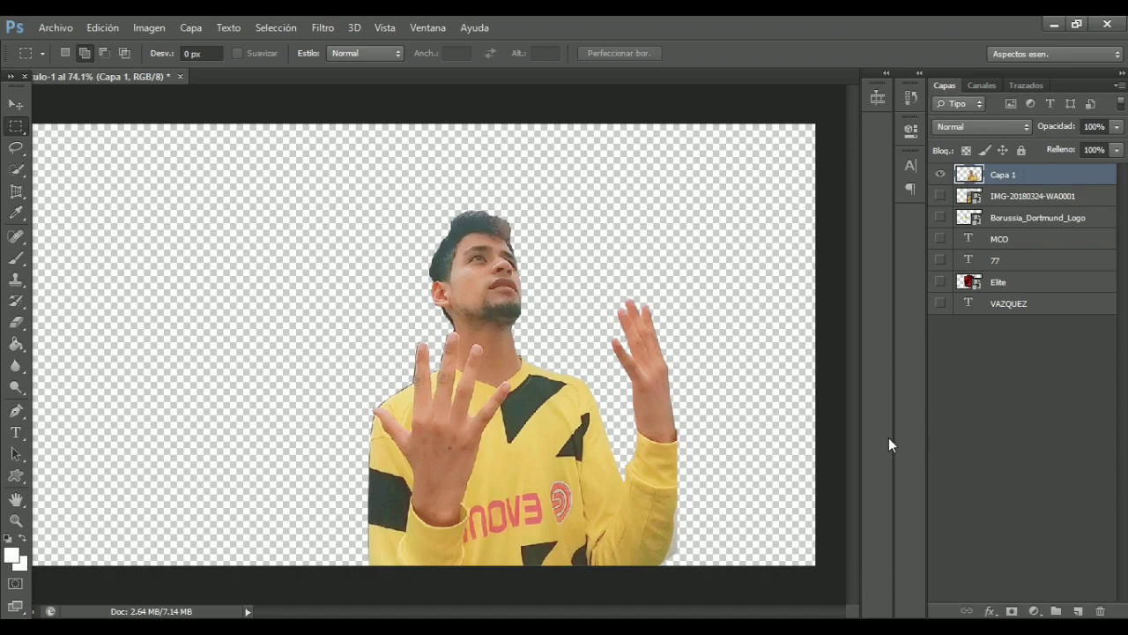
pyautogui.click(941, 282)
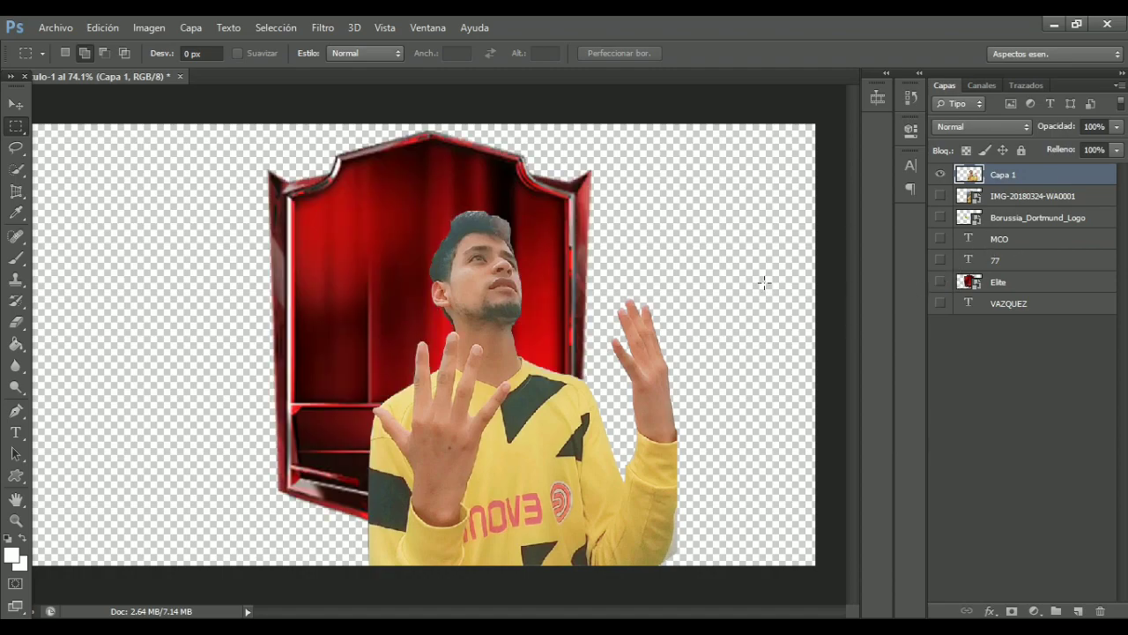
pyautogui.click(941, 283)
# Move Capa 1 onto the red card and shrink it to about 68.7%.
pyautogui.click(16, 104)
pyautogui.moveTo(507, 477)
pyautogui.mouseDown()
pyautogui.moveTo(464, 371)
pyautogui.moveTo(528, 417)
pyautogui.moveTo(522, 439)
pyautogui.mouseUp()
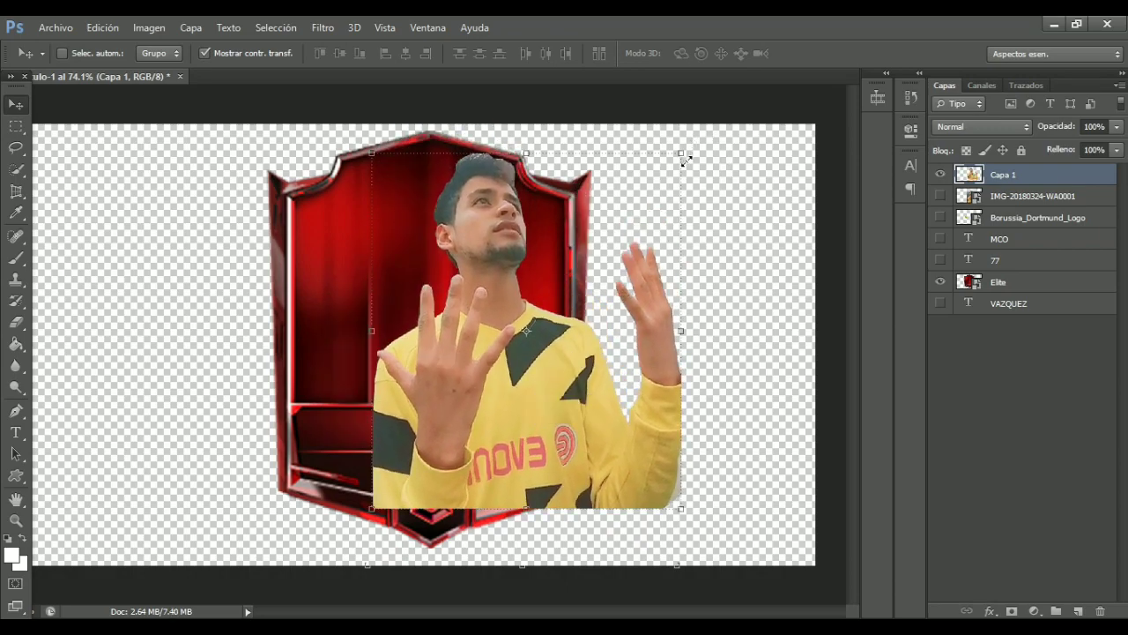
pyautogui.moveTo(680, 152); pyautogui.dragTo(578, 257)
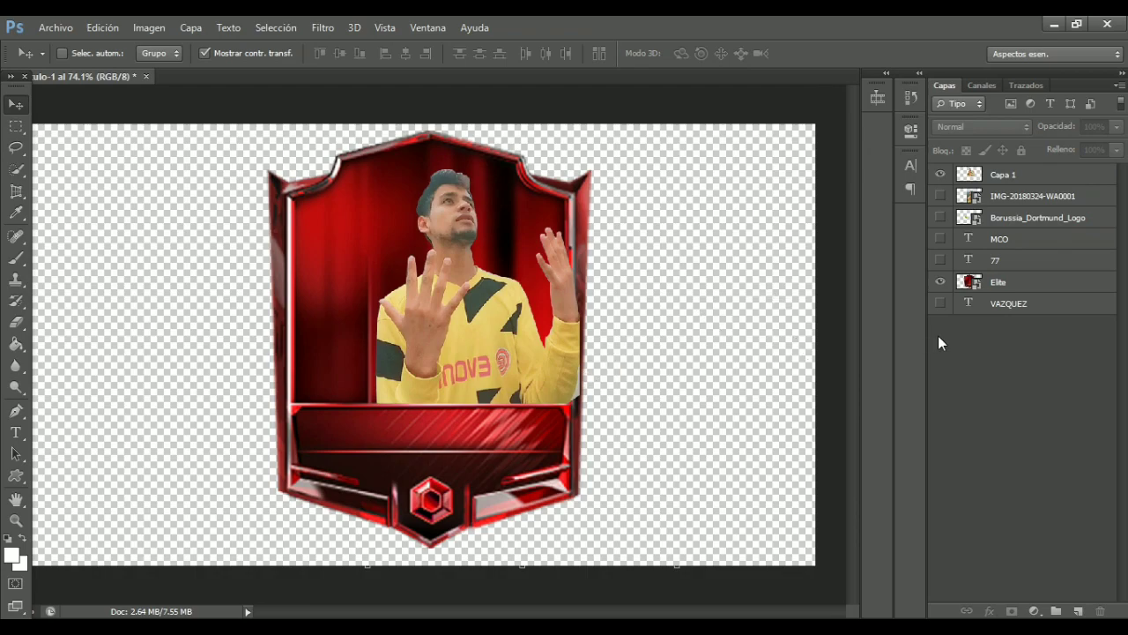
pyautogui.click(1015, 175)
# Run Topaz Adjust 5 on Capa 1 with the Last Used Settings preset and confirm it.
pyautogui.click(310, 29)
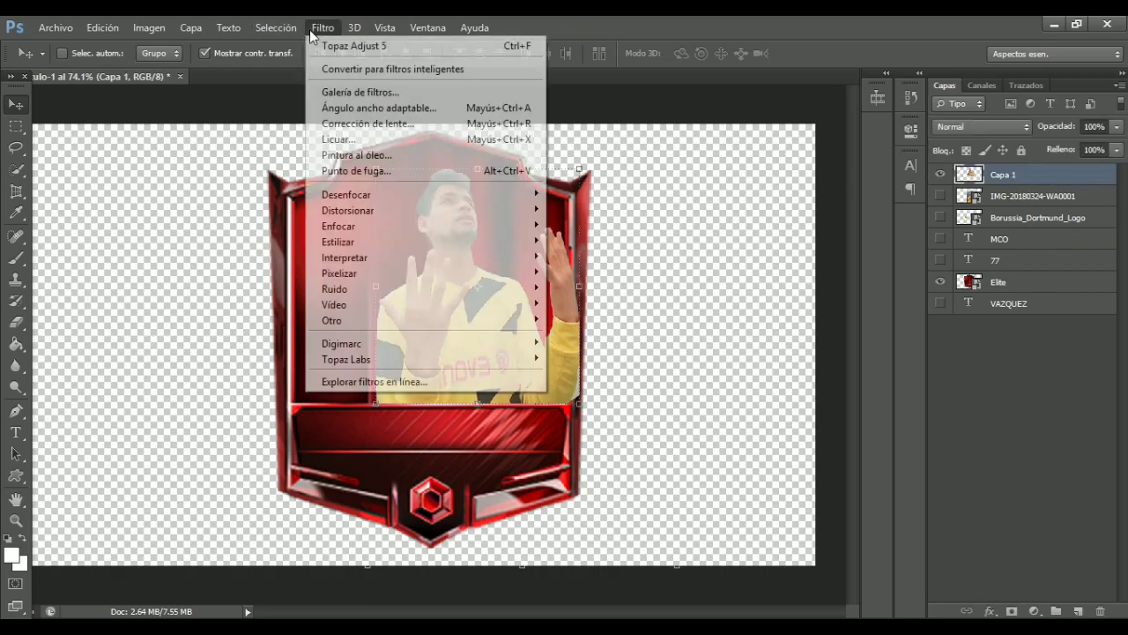
pyautogui.moveTo(423, 359)
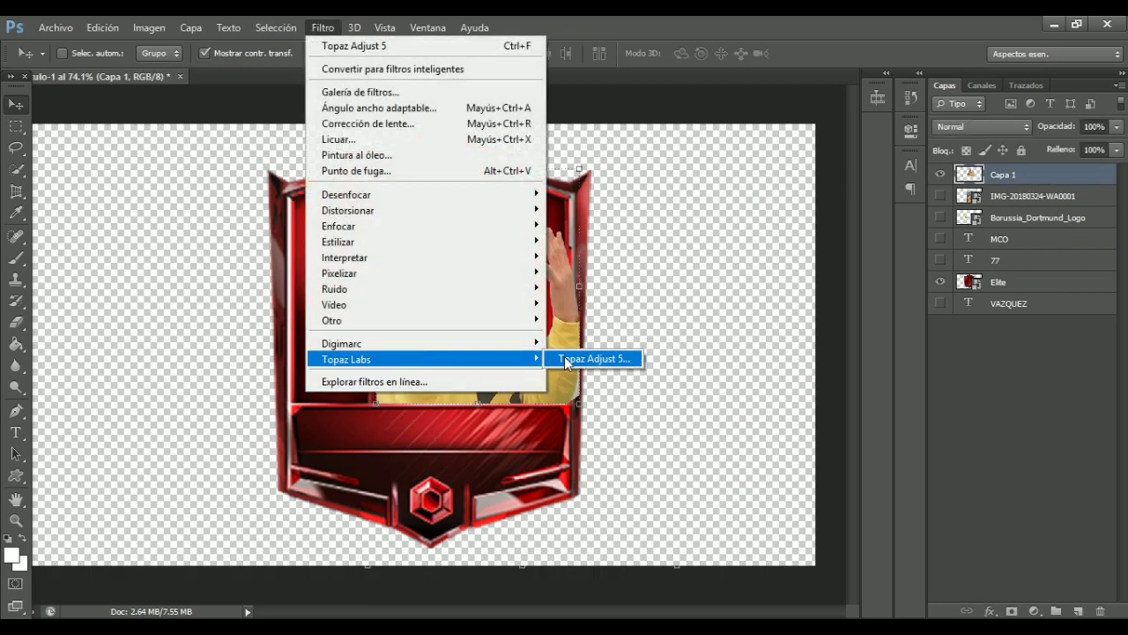
pyautogui.click(566, 360)
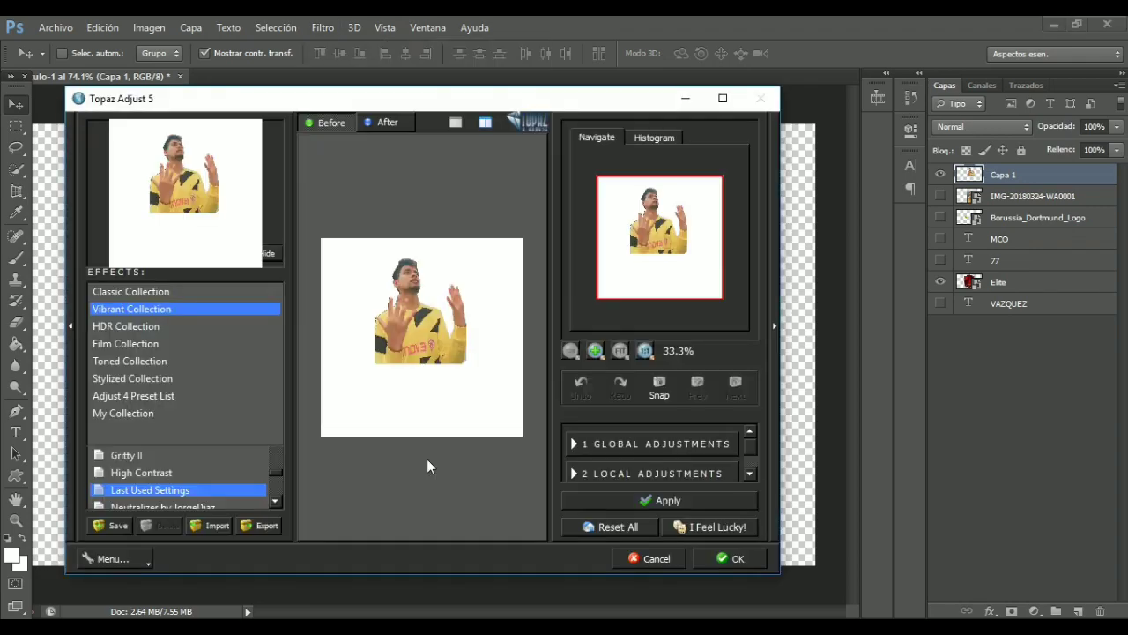
pyautogui.click(194, 490)
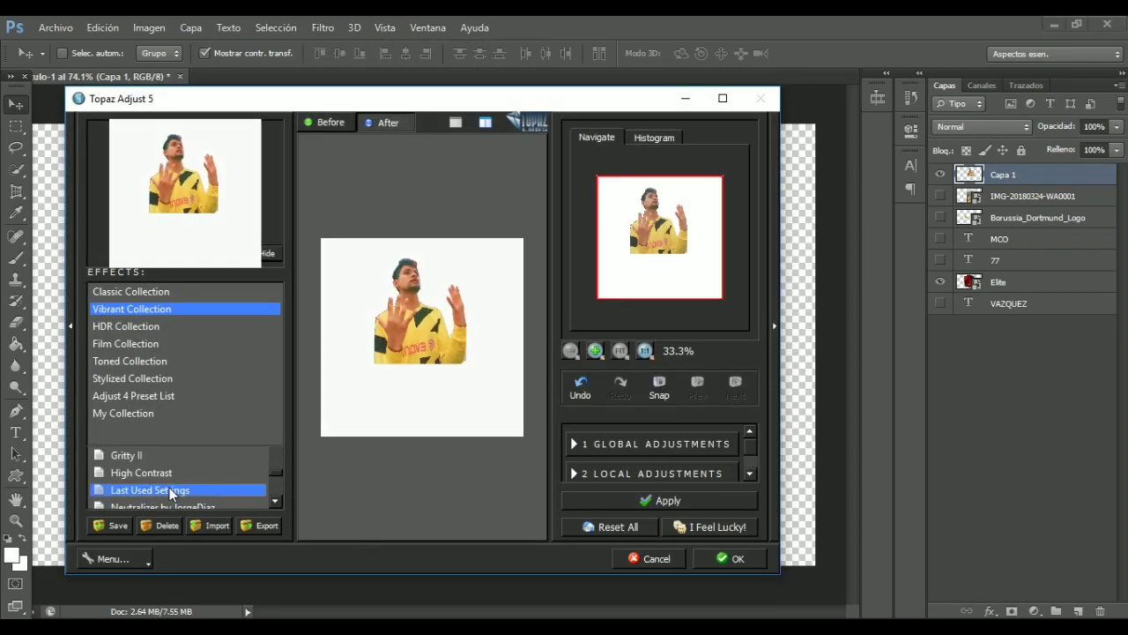
pyautogui.click(653, 501)
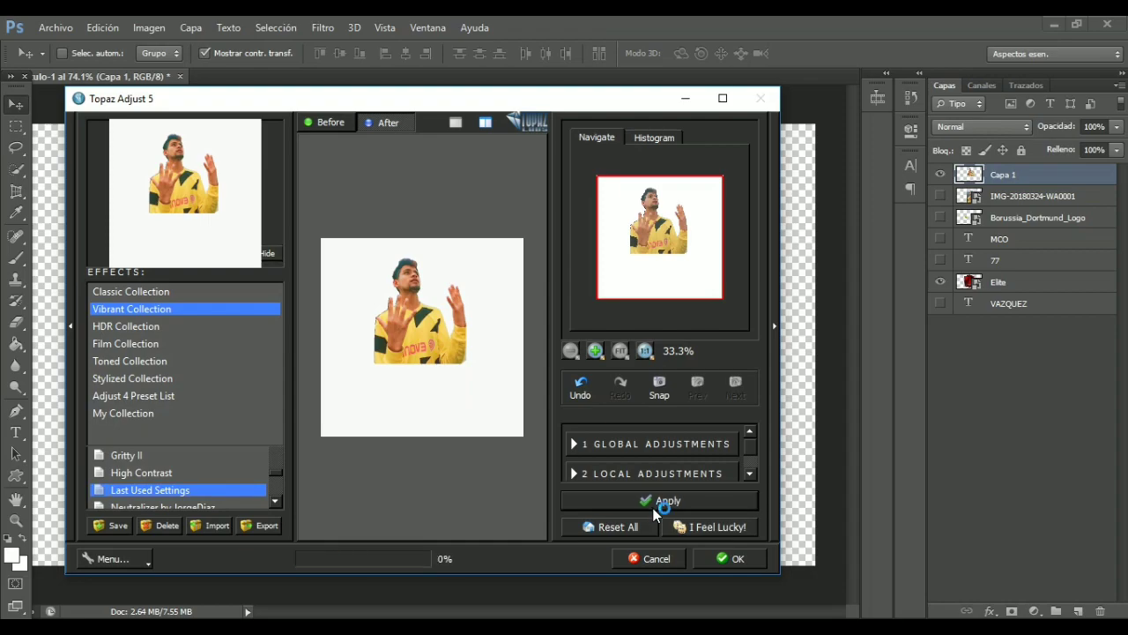
pyautogui.click(726, 559)
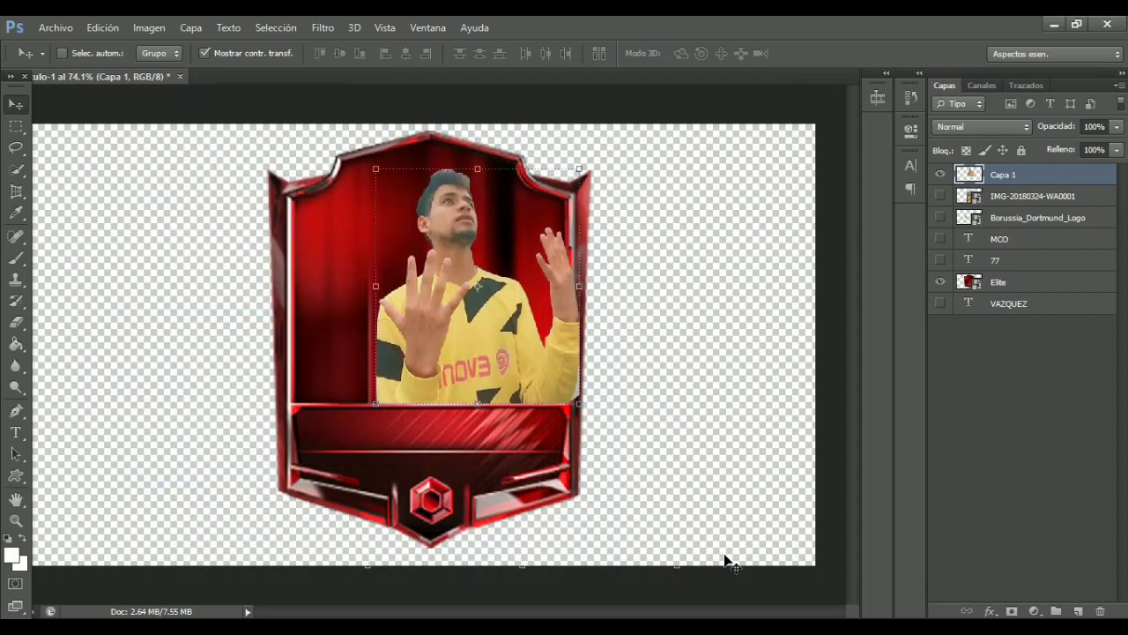
pyautogui.click(999, 457)
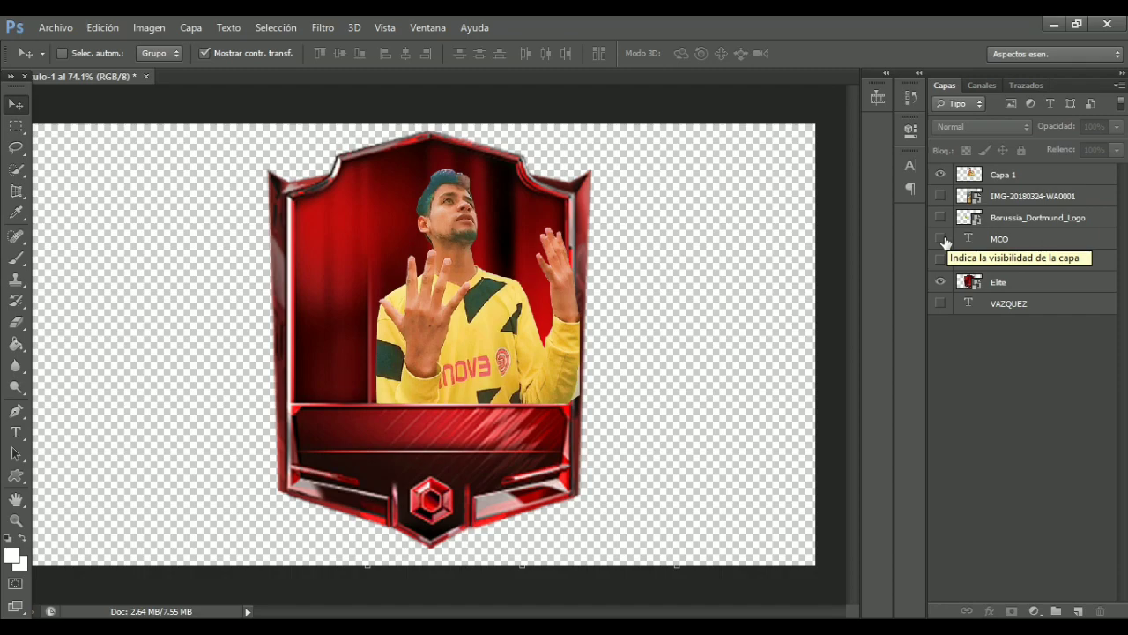
# Show the MCO and 77 text layers and shift the 77 rating slightly right.
pyautogui.click(942, 239)
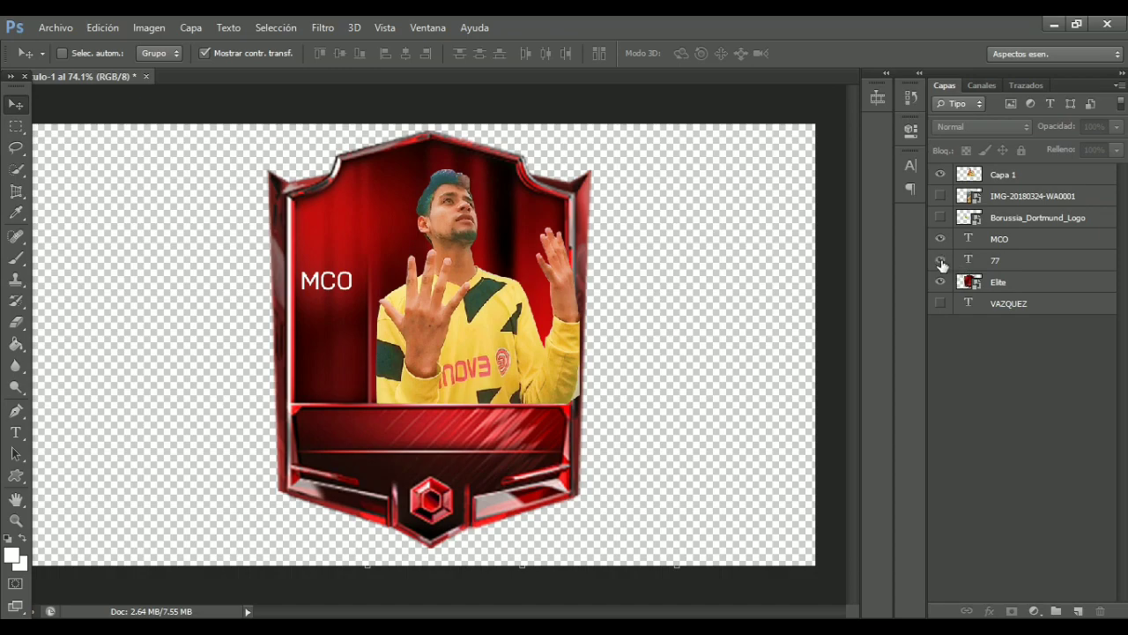
pyautogui.click(941, 260)
pyautogui.click(16, 126)
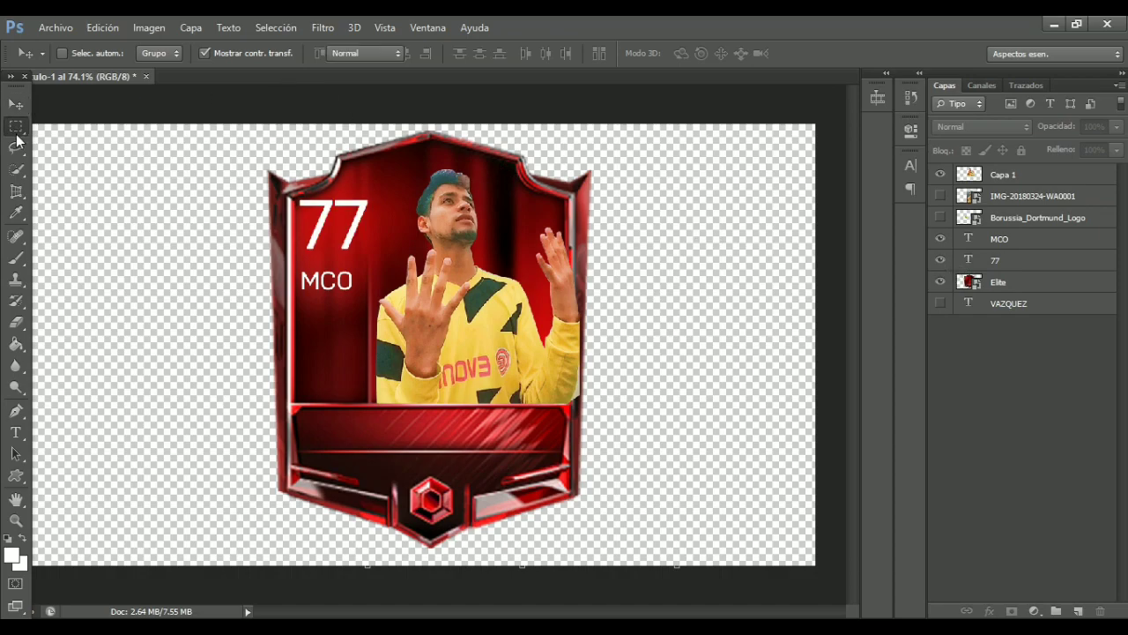
pyautogui.click(16, 104)
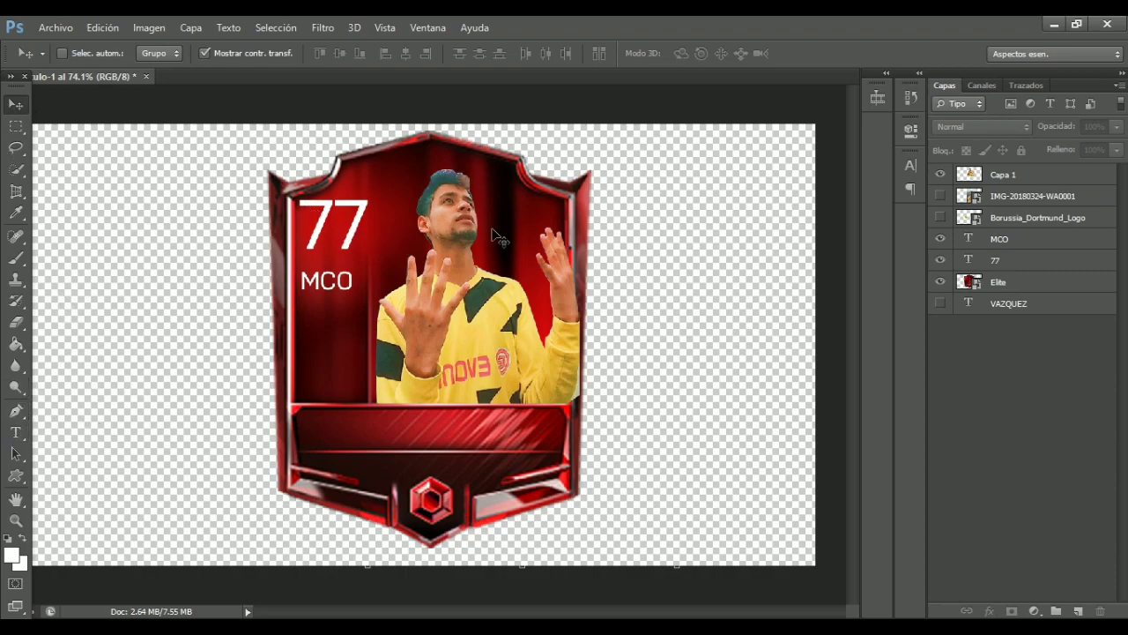
pyautogui.click(1002, 263)
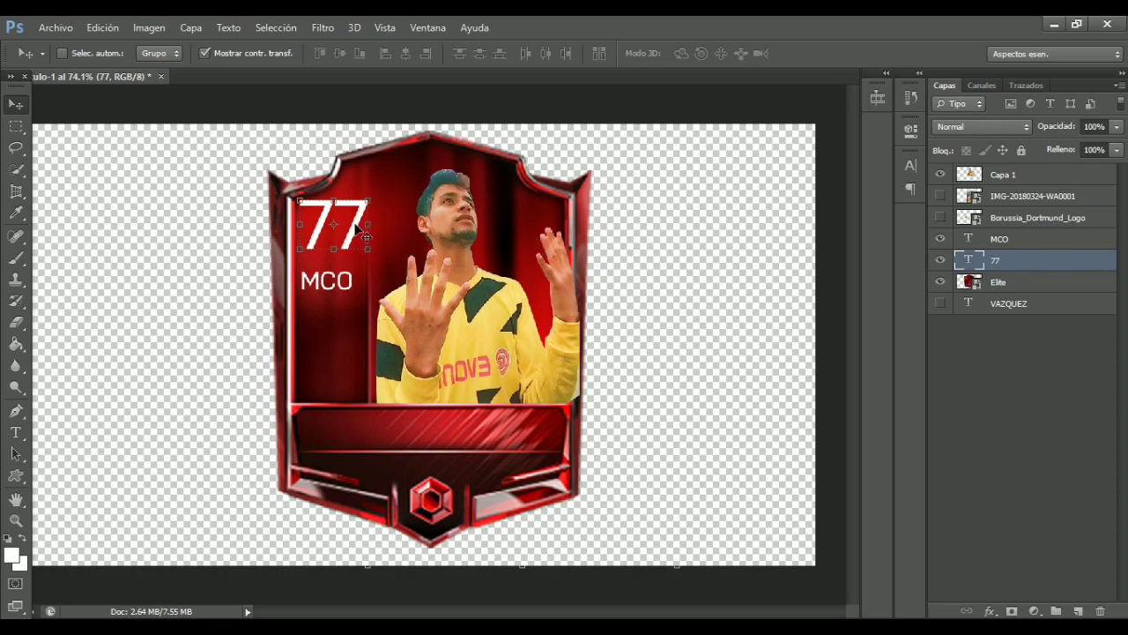
pyautogui.moveTo(357, 229); pyautogui.dragTo(370, 234)
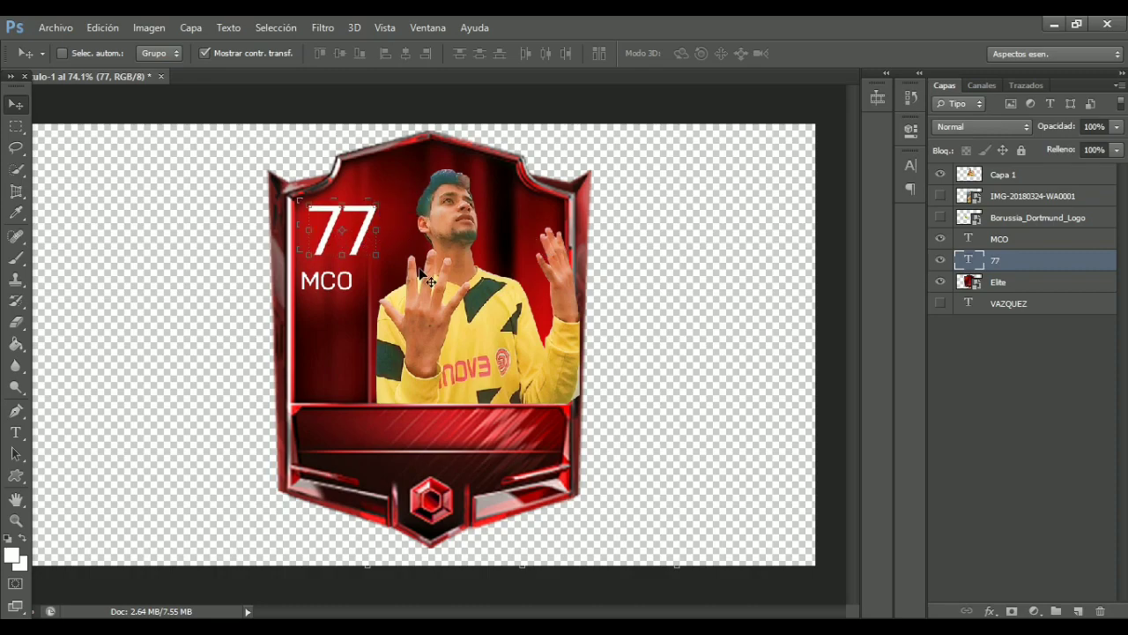
# Change the rating text from 77 to 87.
pyautogui.click(16, 432)
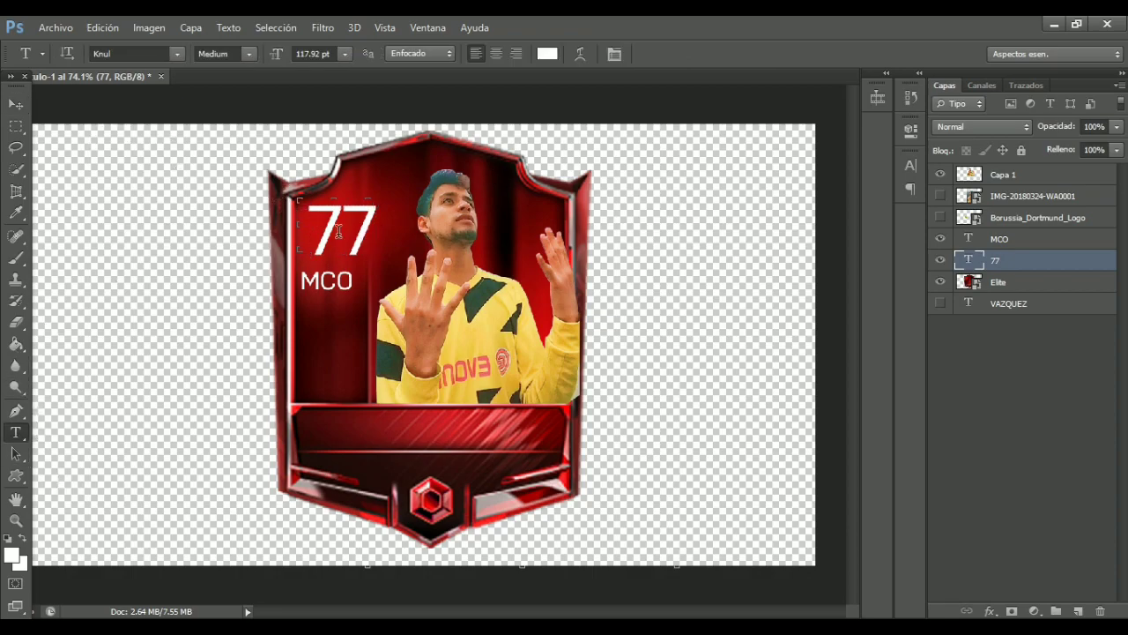
pyautogui.moveTo(364, 236); pyautogui.dragTo(277, 242)
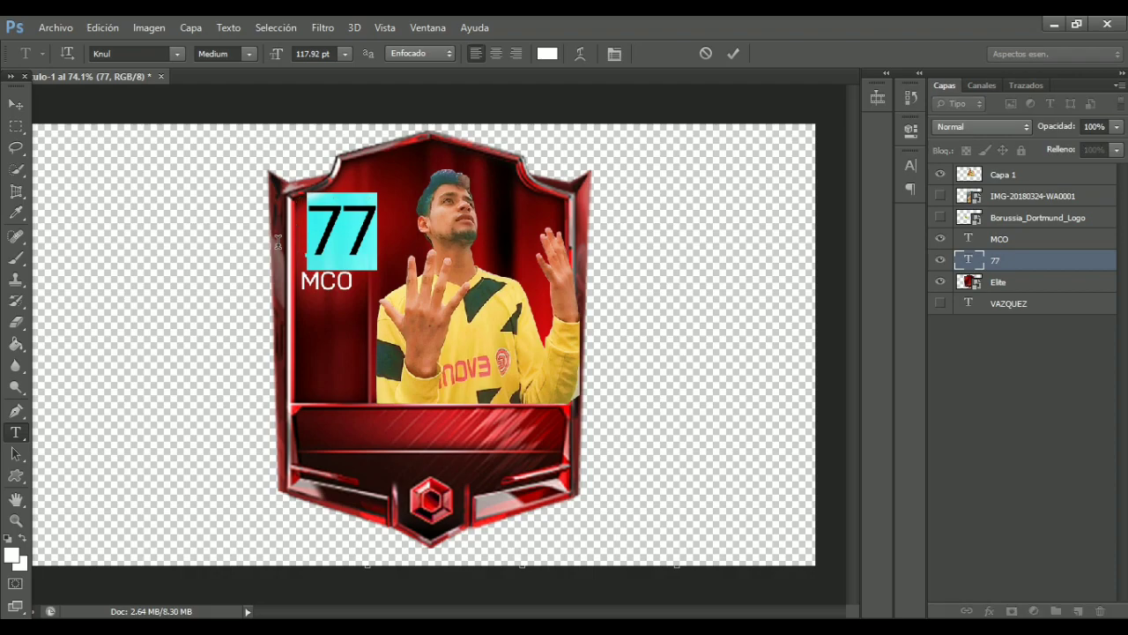
pyautogui.write('87')
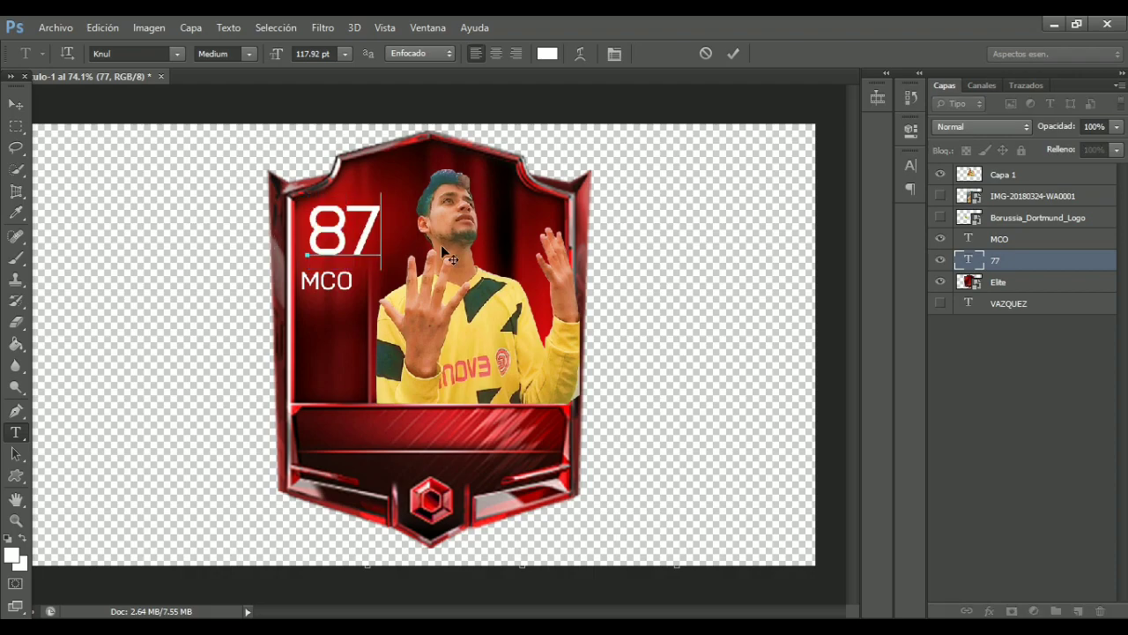
pyautogui.click(734, 54)
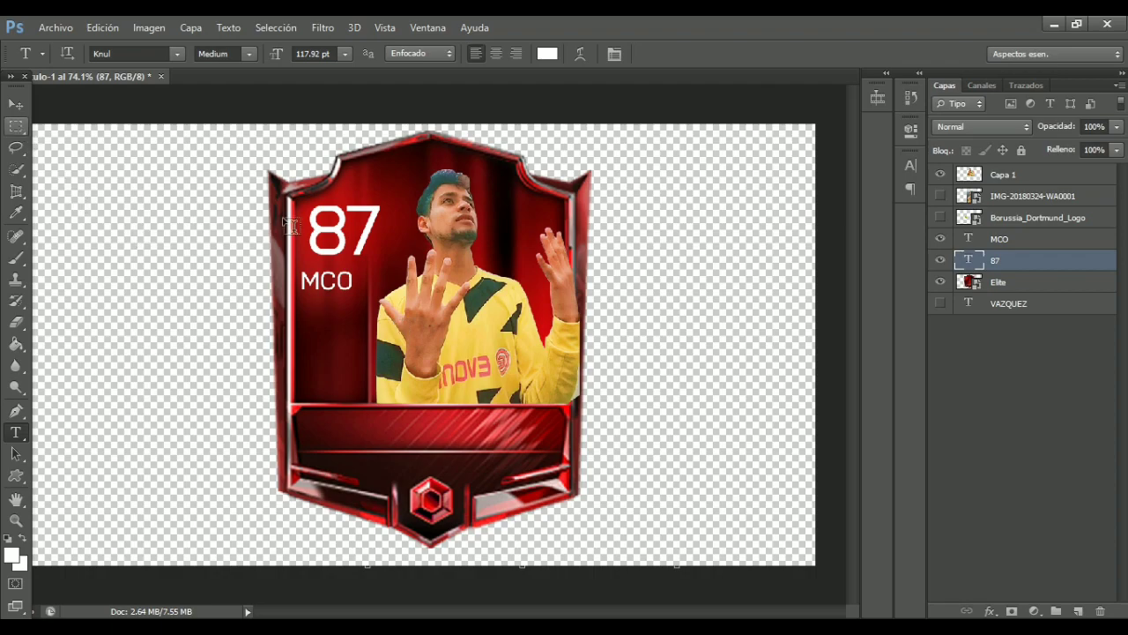
# Nudge the MCO position text into place with the arrow keys.
pyautogui.click(1037, 239)
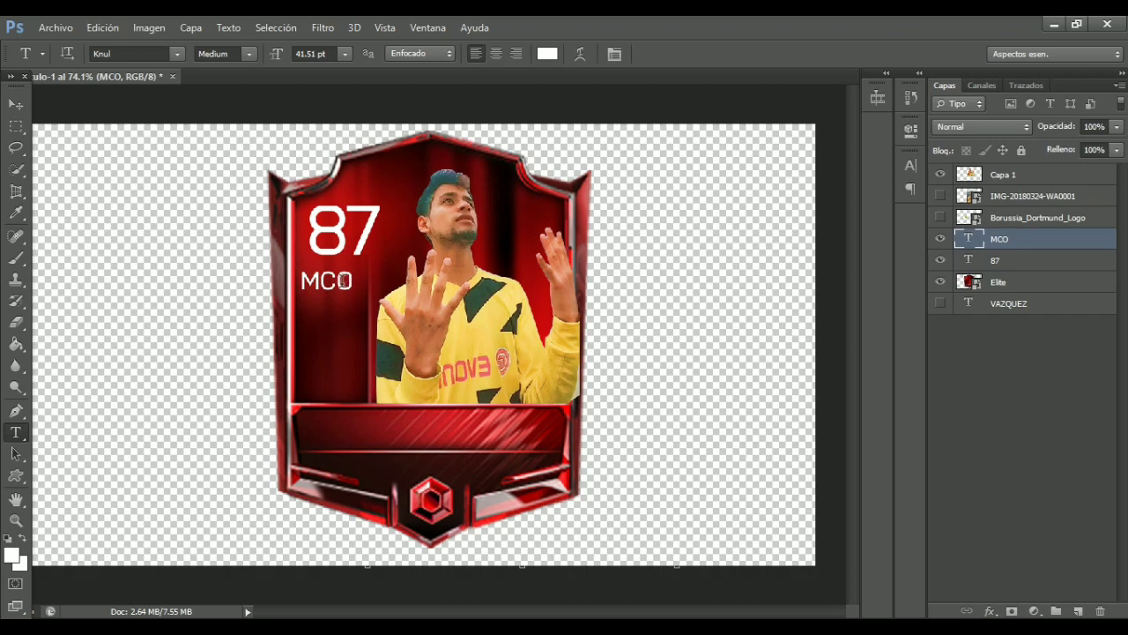
pyautogui.click(15, 104)
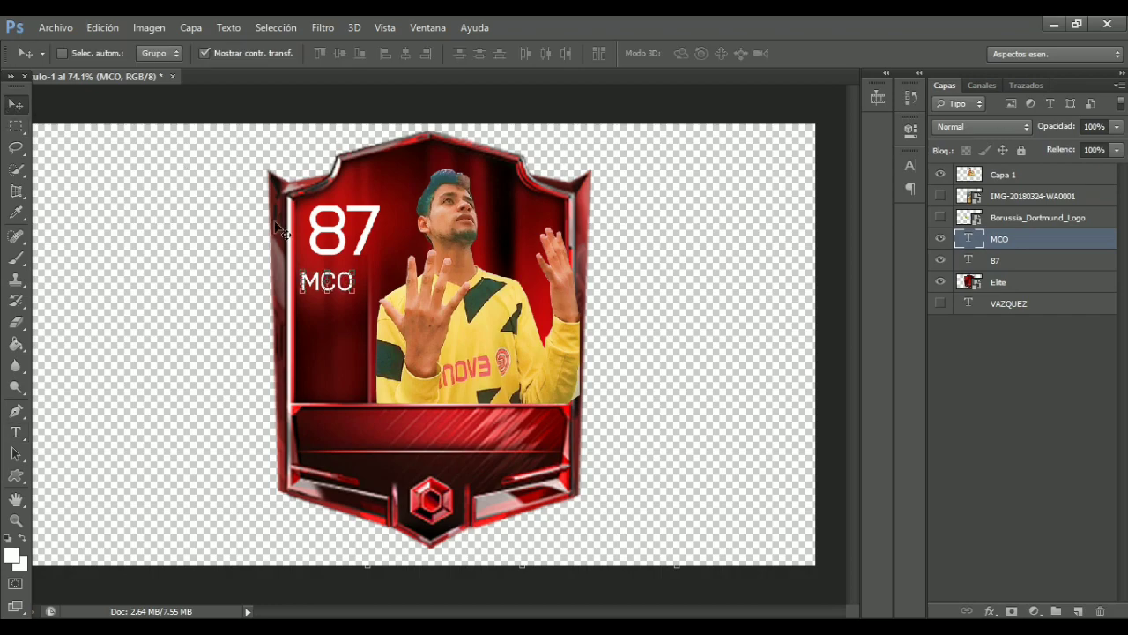
pyautogui.press('Up')
pyautogui.press('Up')
pyautogui.press('Up')
pyautogui.press('Right')
pyautogui.press('Right')
pyautogui.press('Right')
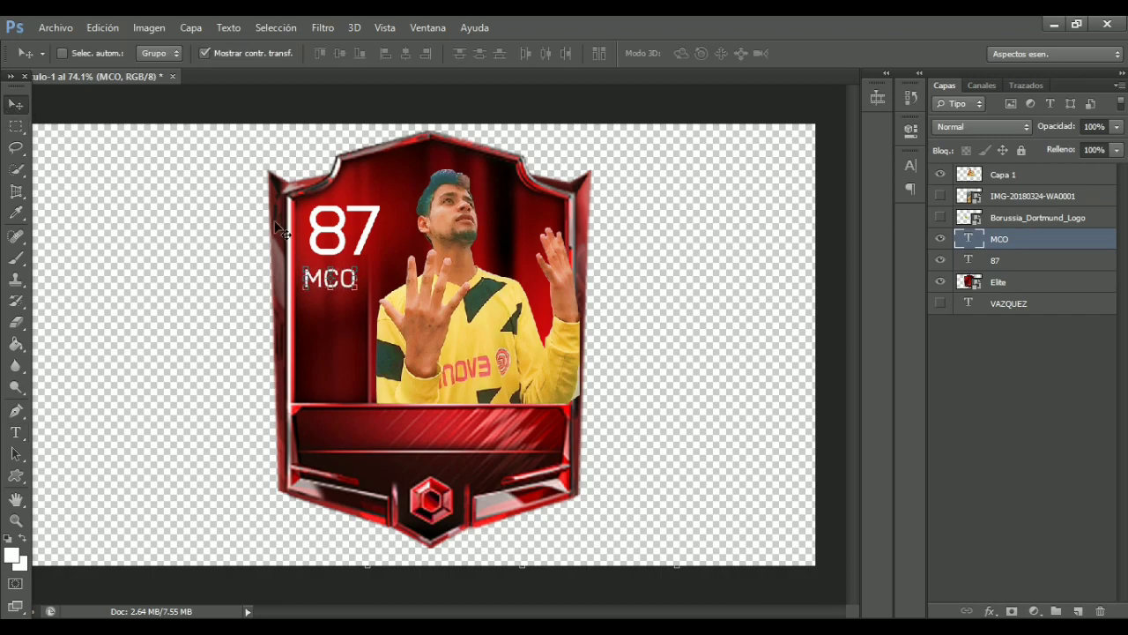
pyautogui.press('Down')
pyautogui.press('Down')
pyautogui.press('Down')
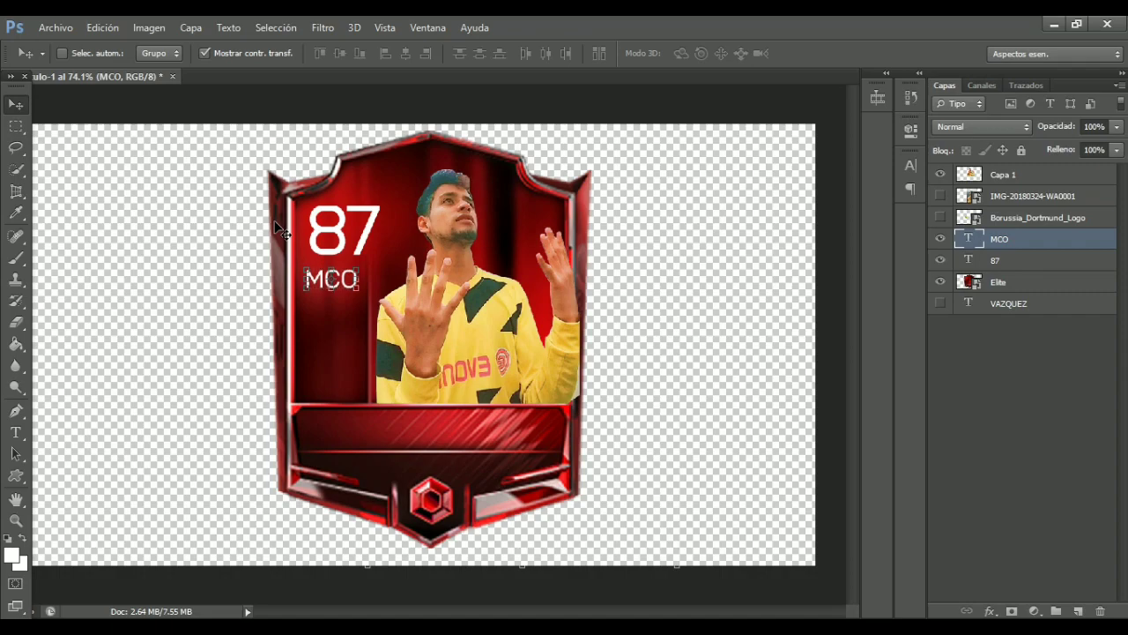
pyautogui.press('Down')
pyautogui.press('Right')
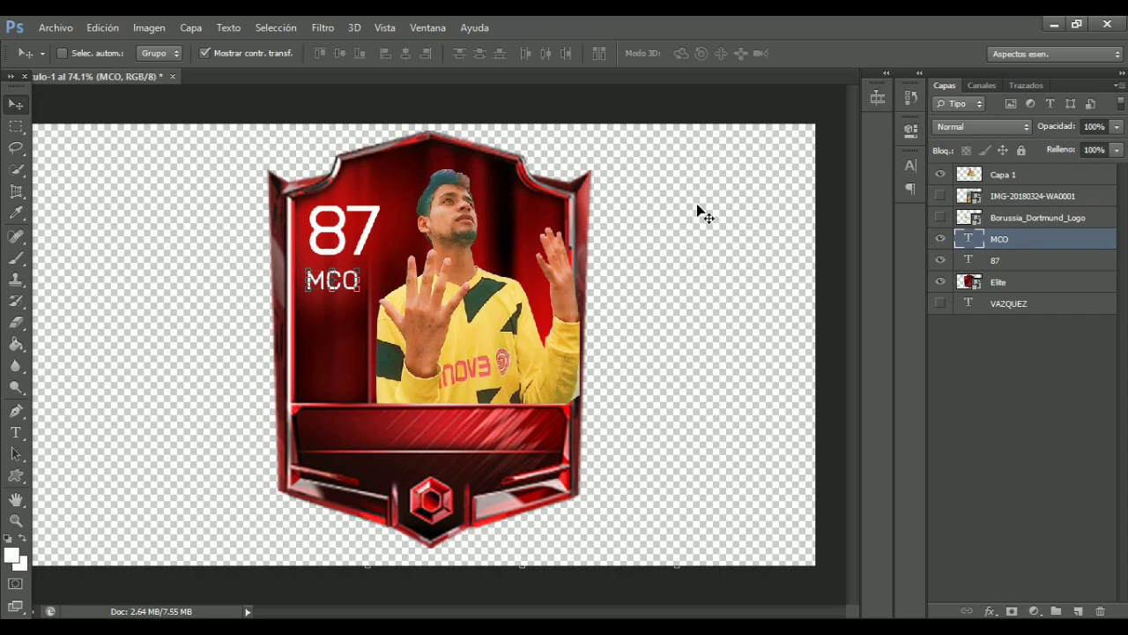
# Change the position text from MCO to DC.
pyautogui.click(17, 432)
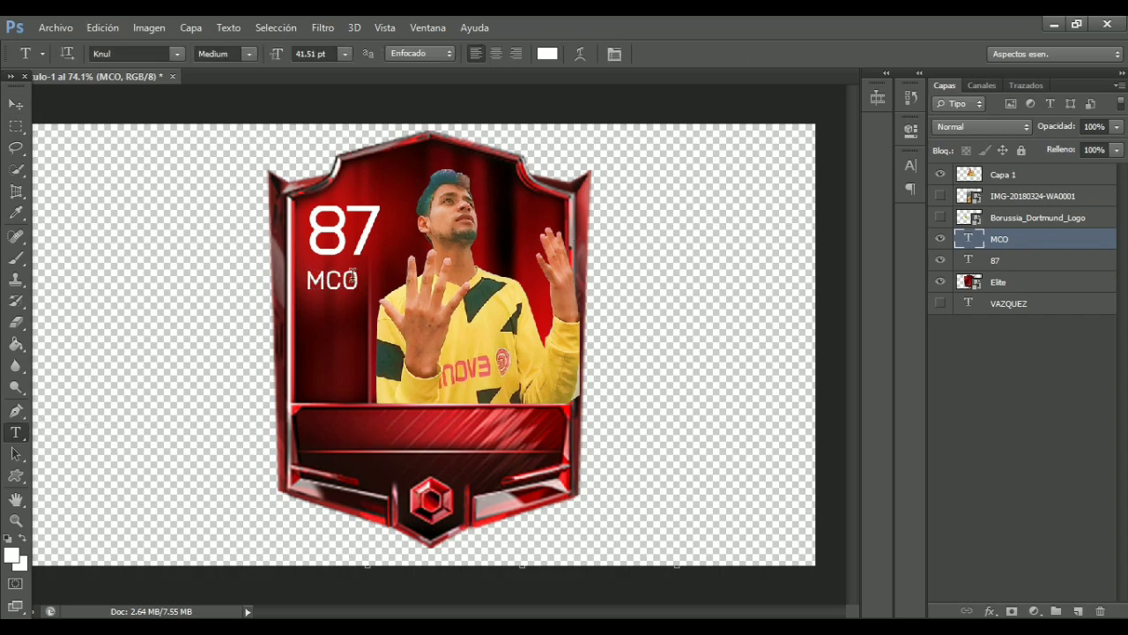
pyautogui.moveTo(357, 281); pyautogui.dragTo(311, 280)
pyautogui.write('DC')
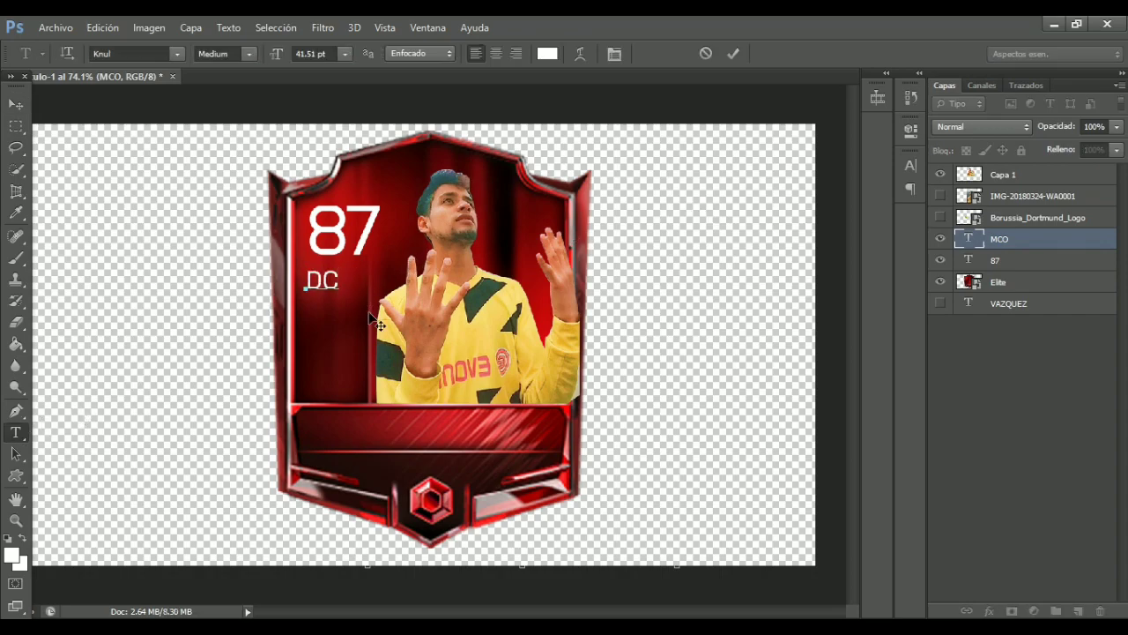
pyautogui.click(731, 55)
pyautogui.click(18, 102)
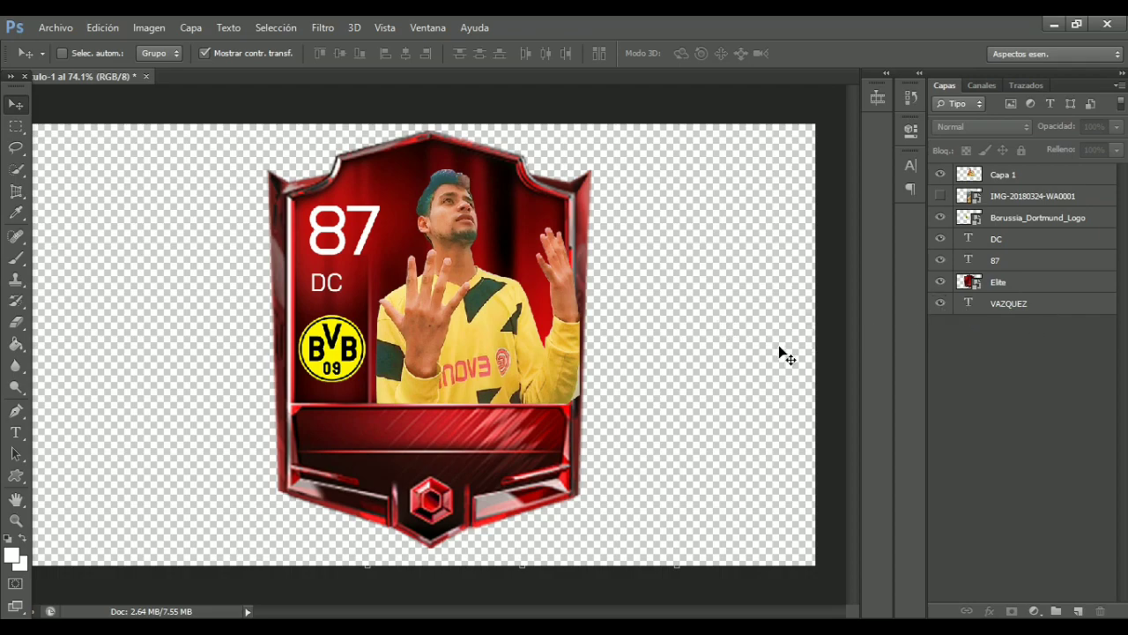
# Move the VAZQUEZ layer above Elite and retype the name as ABRAHAM.
pyautogui.moveTo(1026, 308); pyautogui.dragTo(1021, 271)
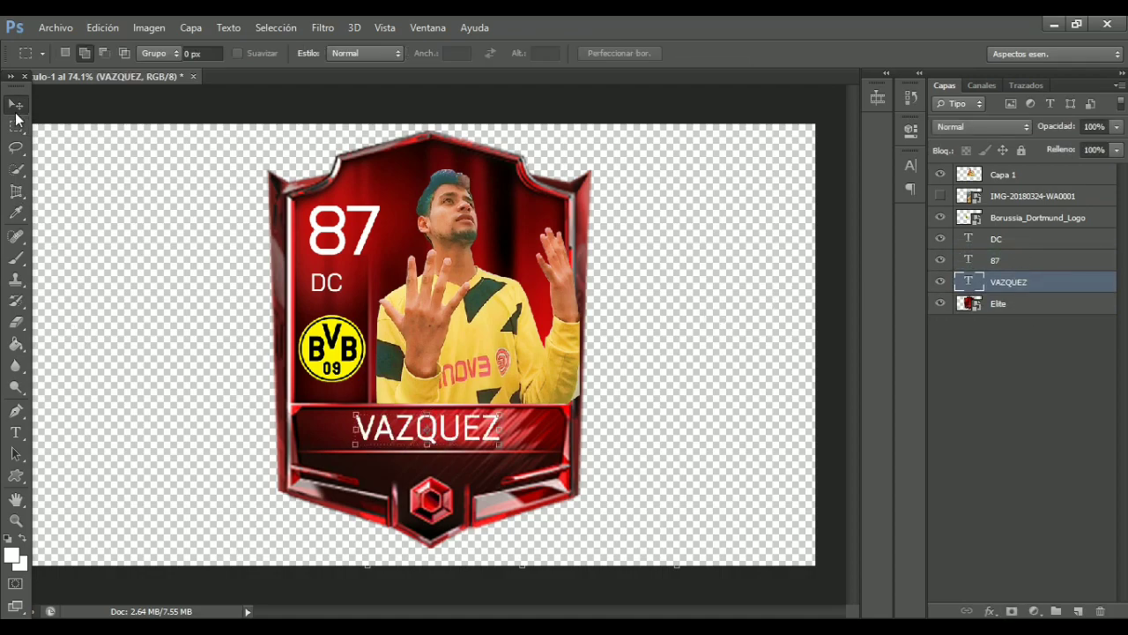
pyautogui.click(16, 432)
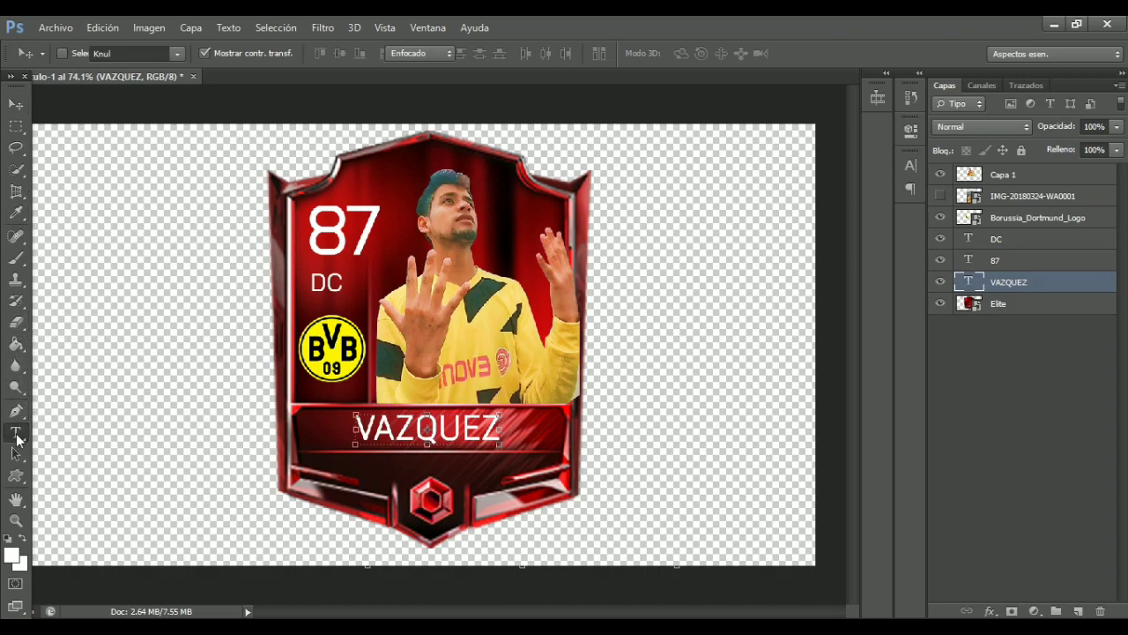
pyautogui.click(476, 429)
pyautogui.moveTo(476, 429); pyautogui.dragTo(320, 423)
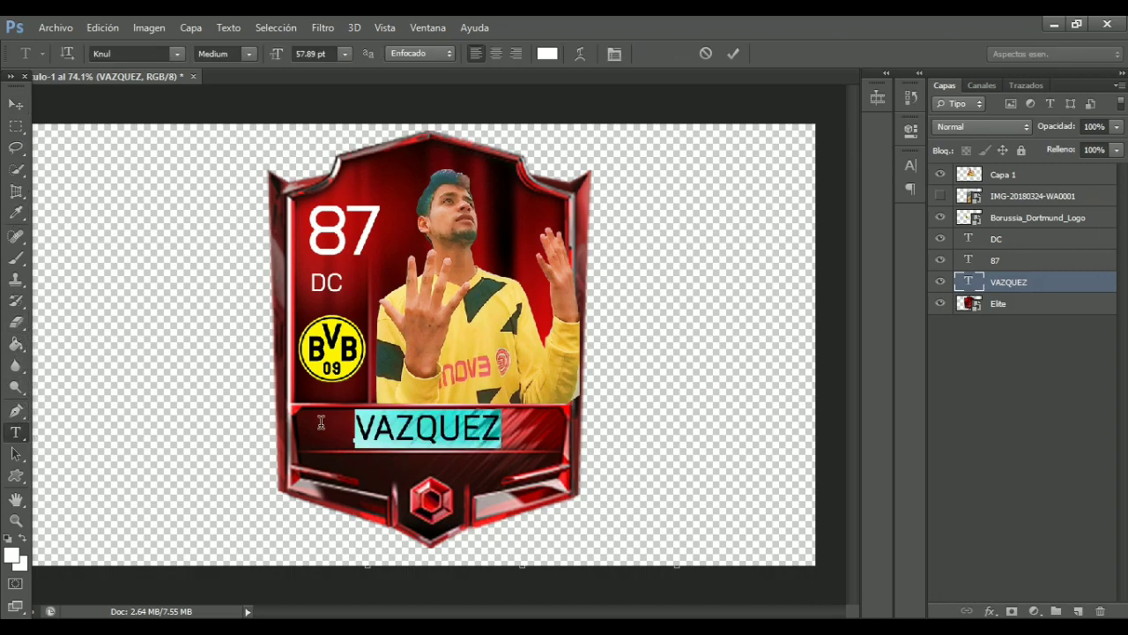
pyautogui.write('ABRAHA')
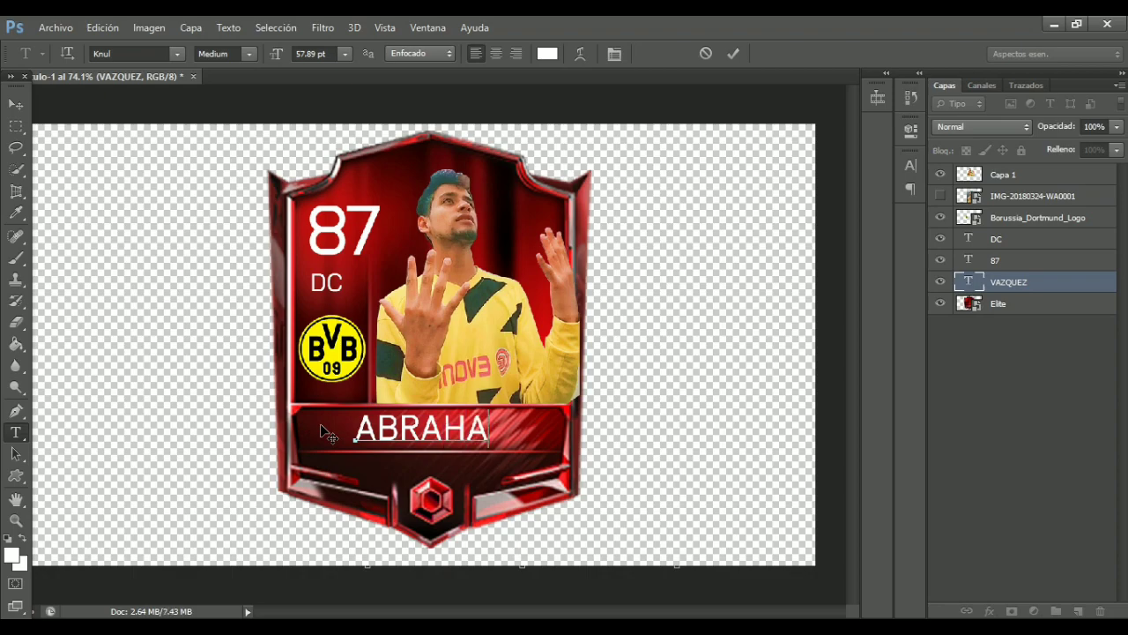
pyautogui.write('M')
pyautogui.click(734, 55)
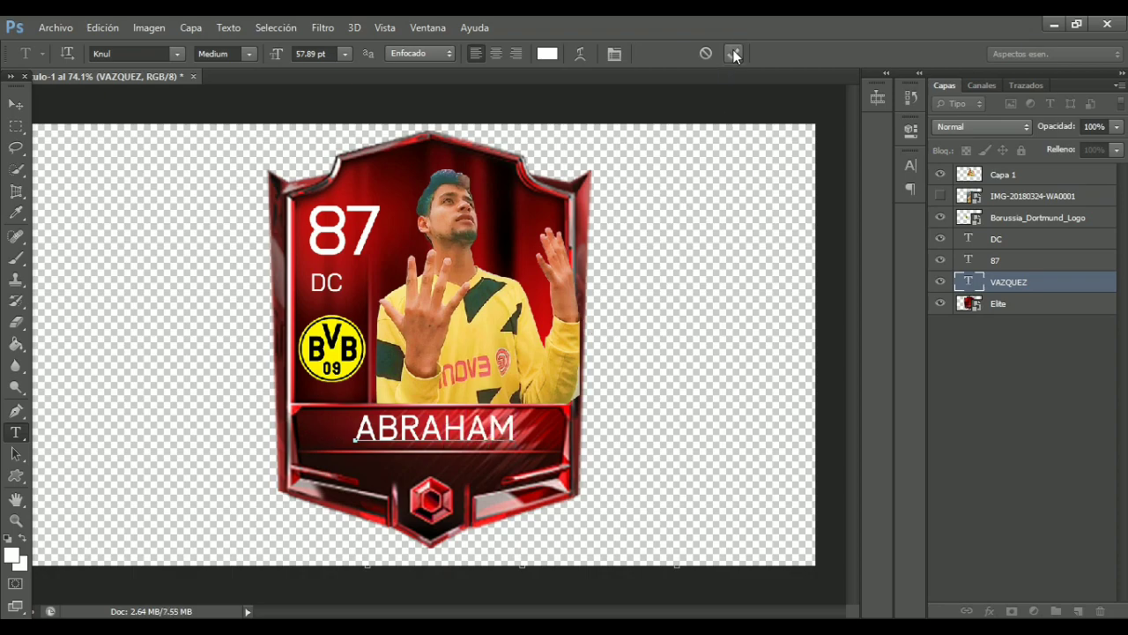
# Scale ABRAHAM to about 104% and nudge it three steps left to centre it.
pyautogui.click(11, 112)
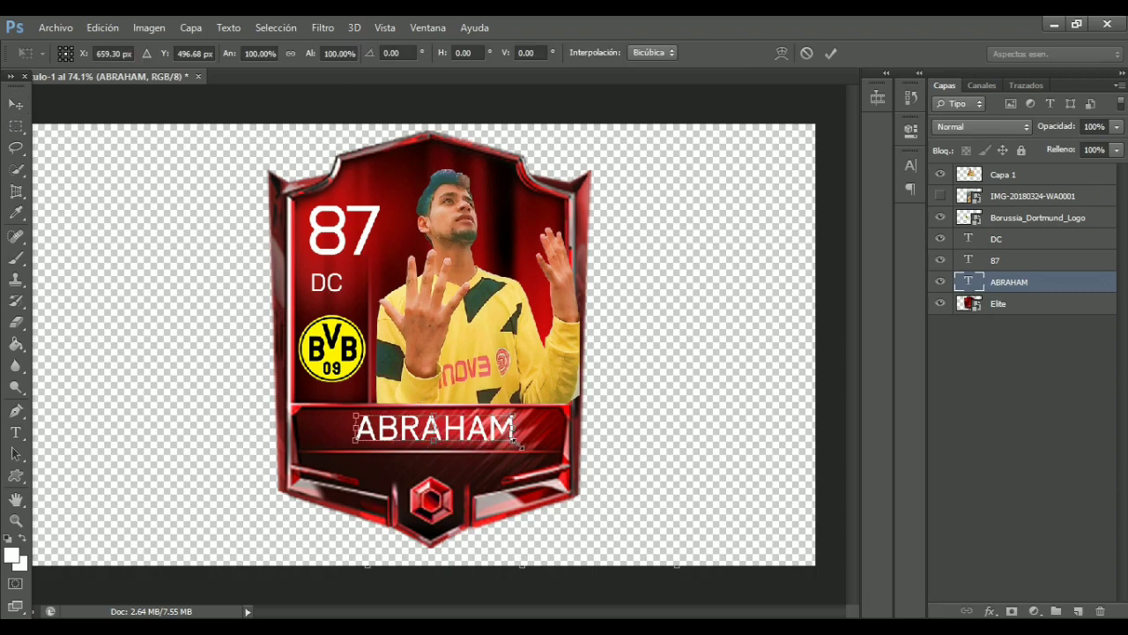
pyautogui.moveTo(511, 439); pyautogui.dragTo(523, 448)
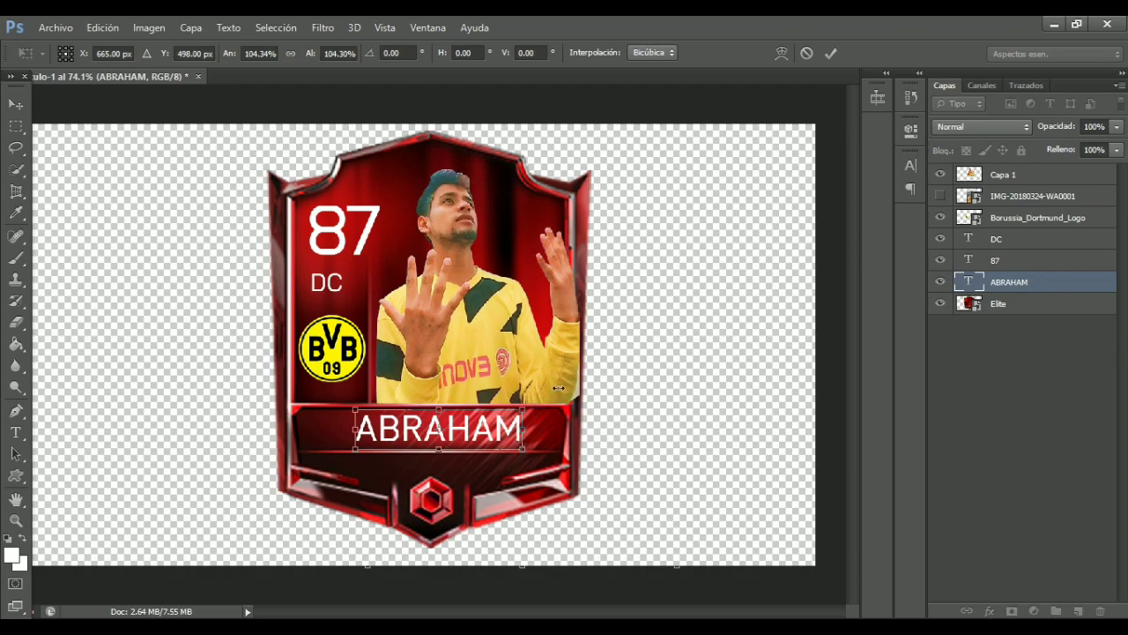
pyautogui.click(831, 53)
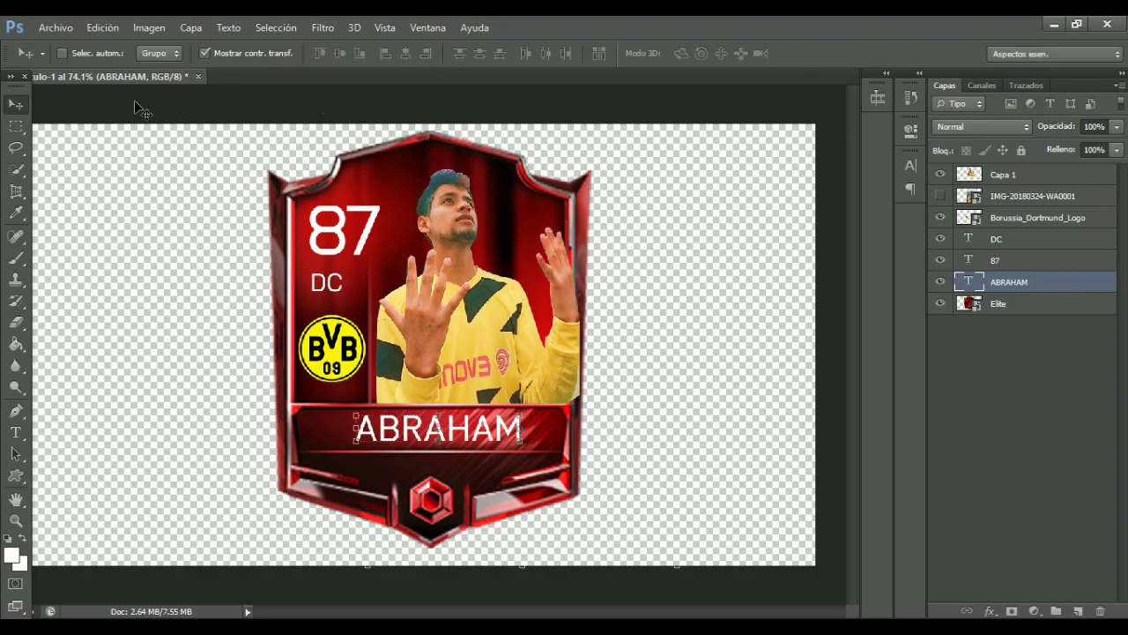
pyautogui.press('Left')
pyautogui.press('Left')
pyautogui.press('Left')
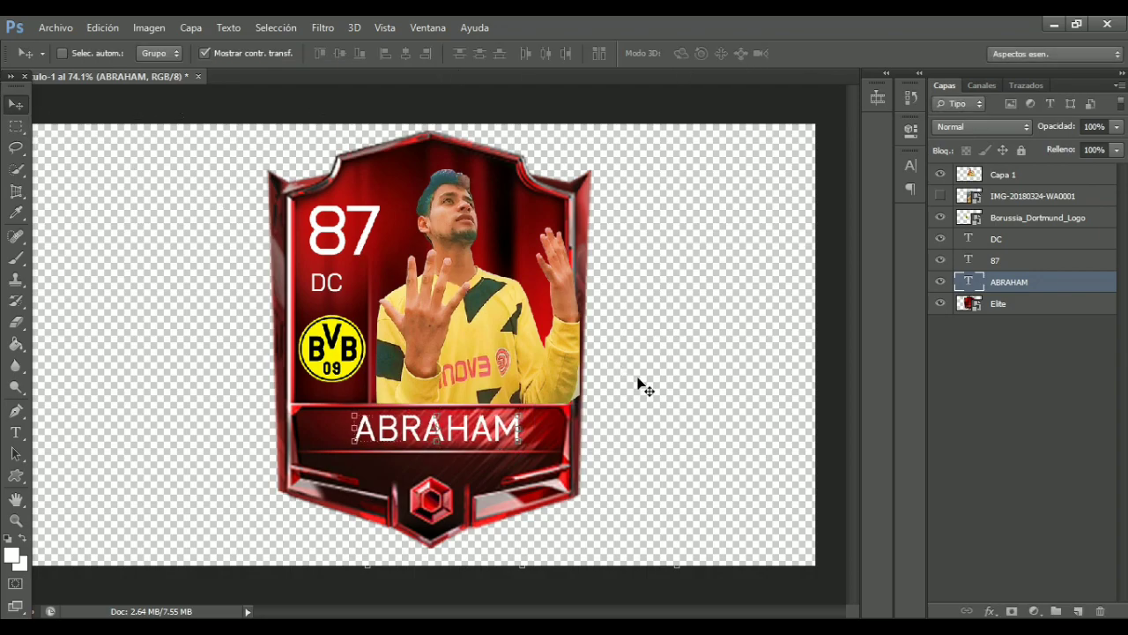
pyautogui.press('Left')
pyautogui.press('Left')
pyautogui.press('Left')
pyautogui.press('Left')
pyautogui.press('Left')
pyautogui.press('Left')
pyautogui.press('Left')
pyautogui.press('Left')
pyautogui.press('Left')
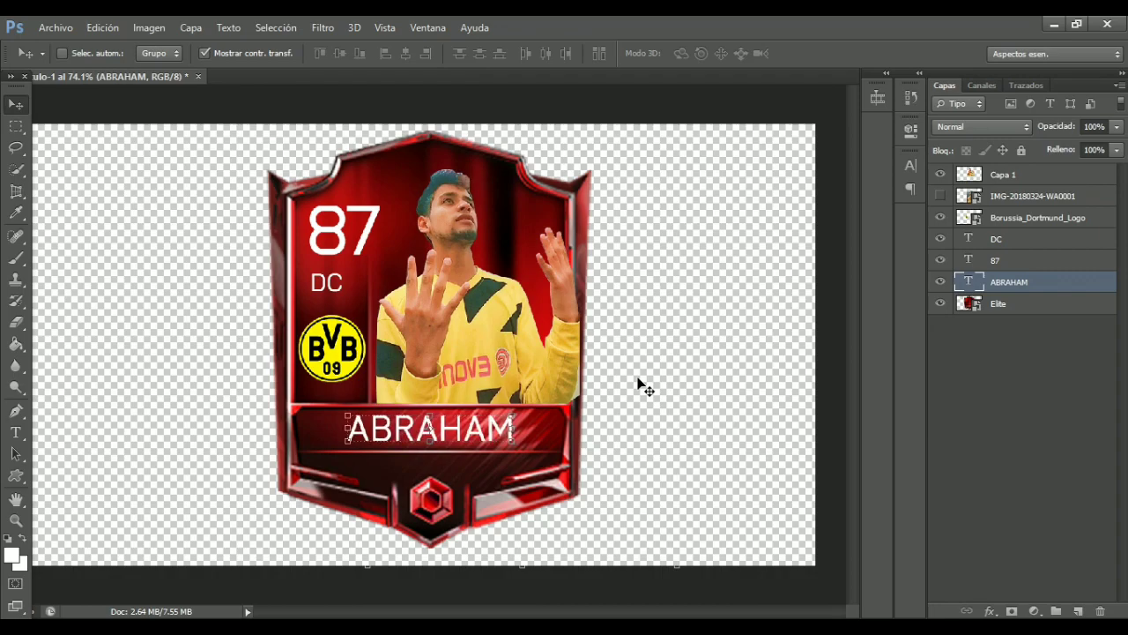
pyautogui.press('Left')
pyautogui.press('Left')
pyautogui.press('Left')
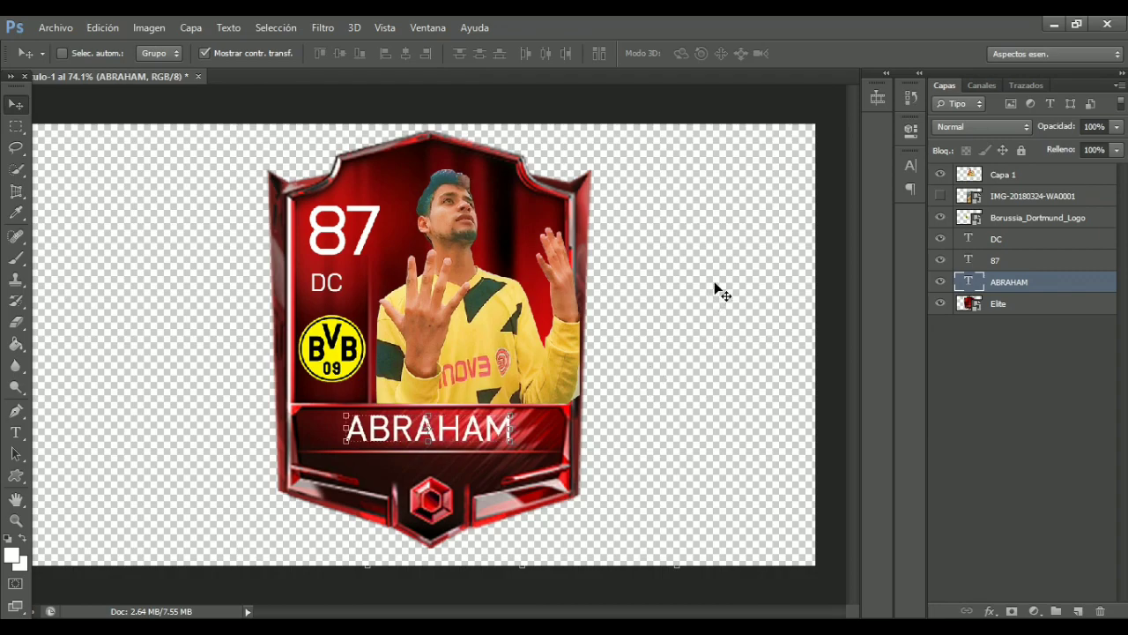
pyautogui.click(995, 394)
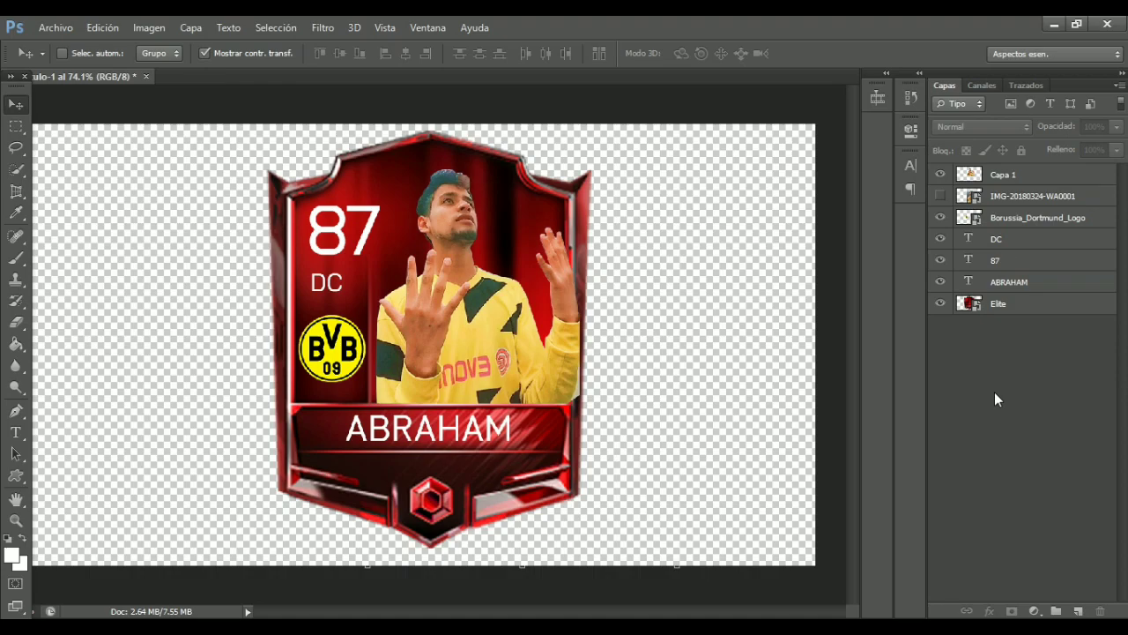